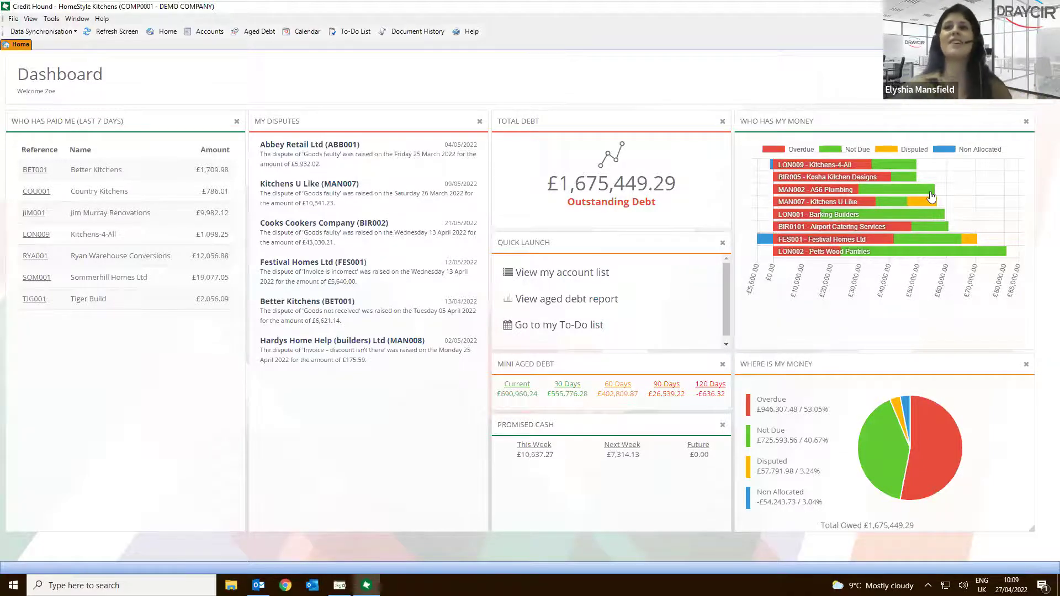
Inspect the debt breakdown in the Who Has My Money chart and remove the Quick Launch widget from the dashboard
mouse_move(907, 164)
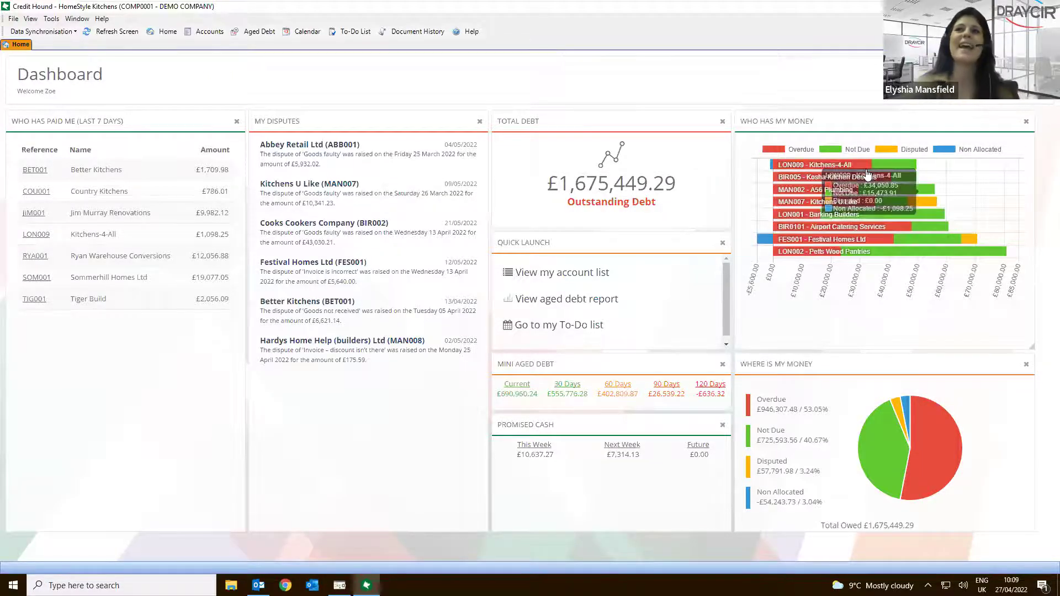
mouse_move(873, 167)
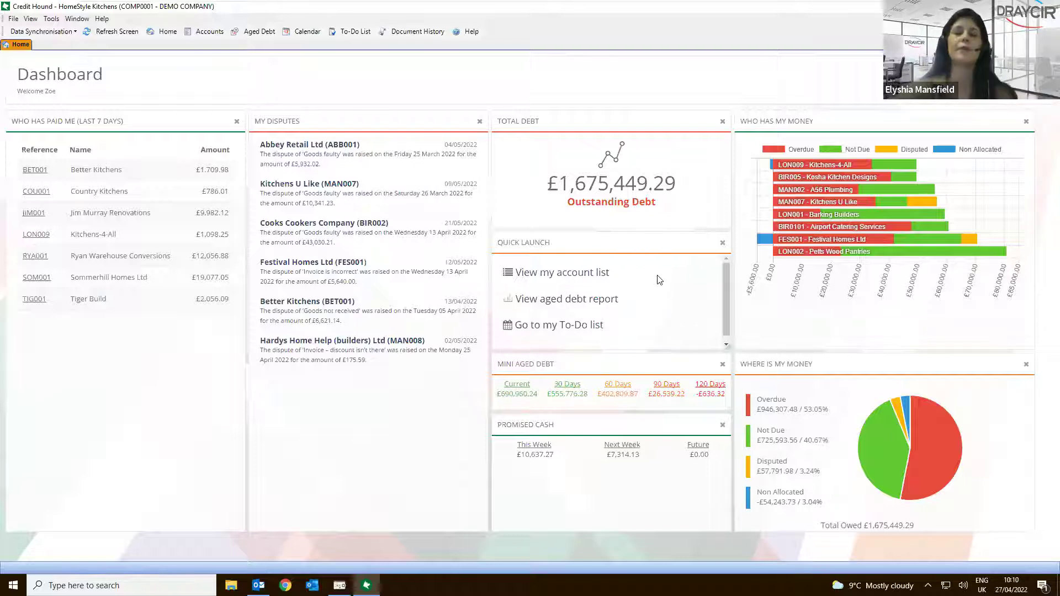
click(722, 244)
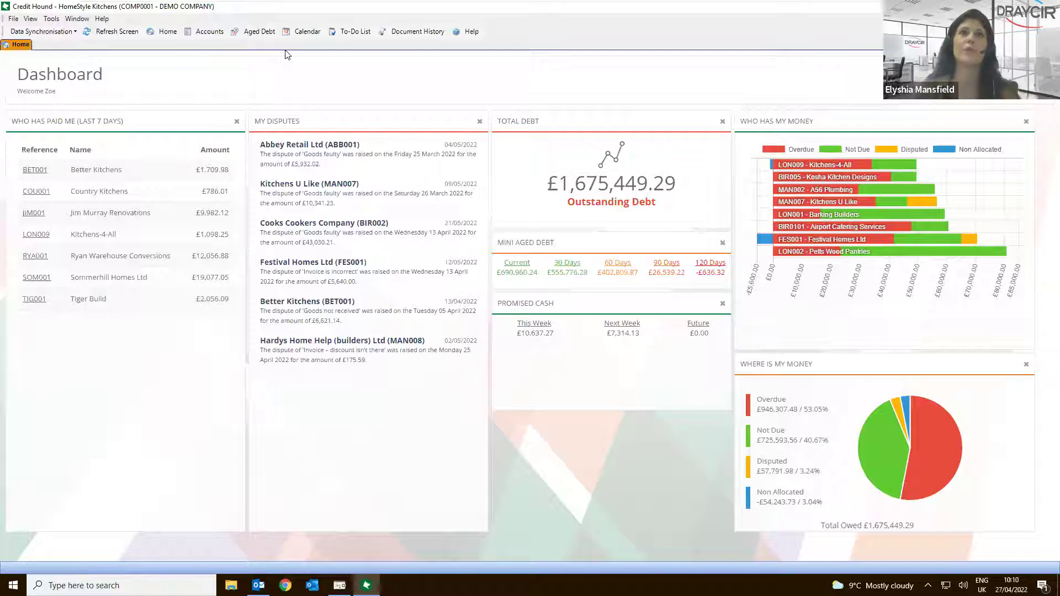
Open the aged debt list and look through its available grid columns, leaving the column selection without saving
click(236, 29)
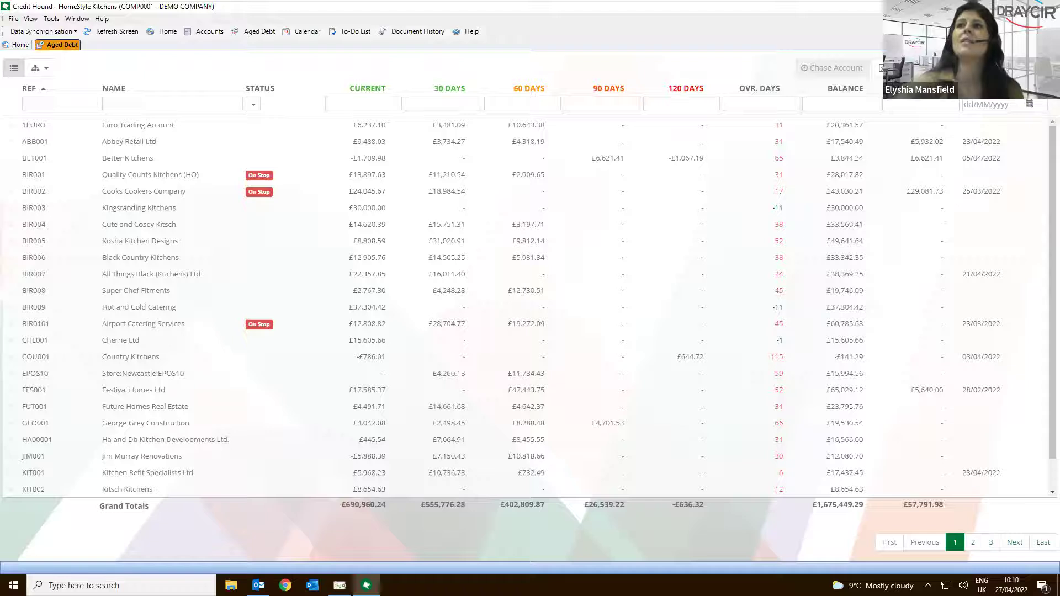
click(882, 67)
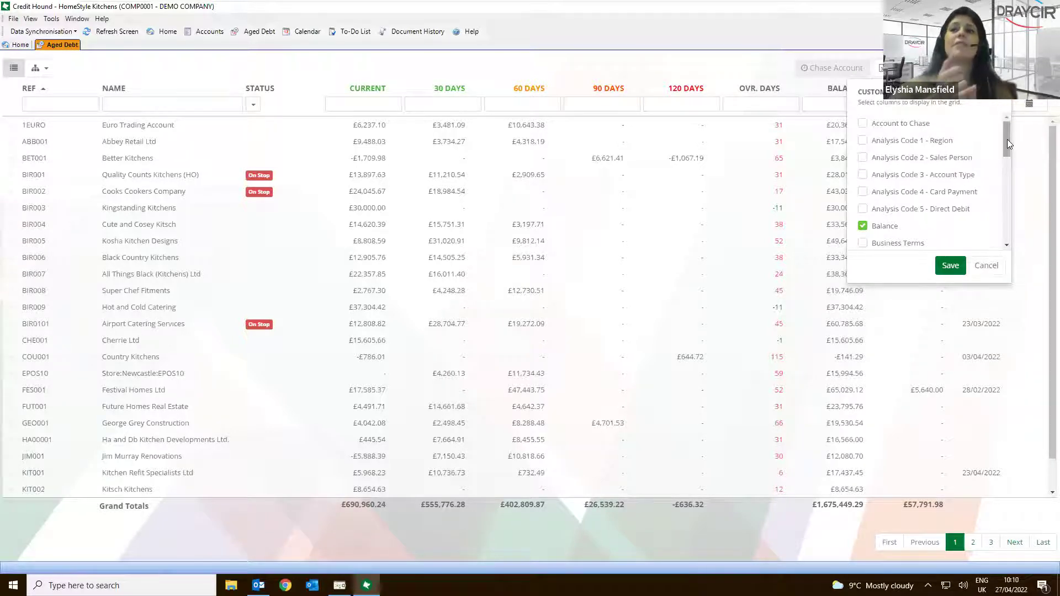
drag(1008, 142, 1018, 169)
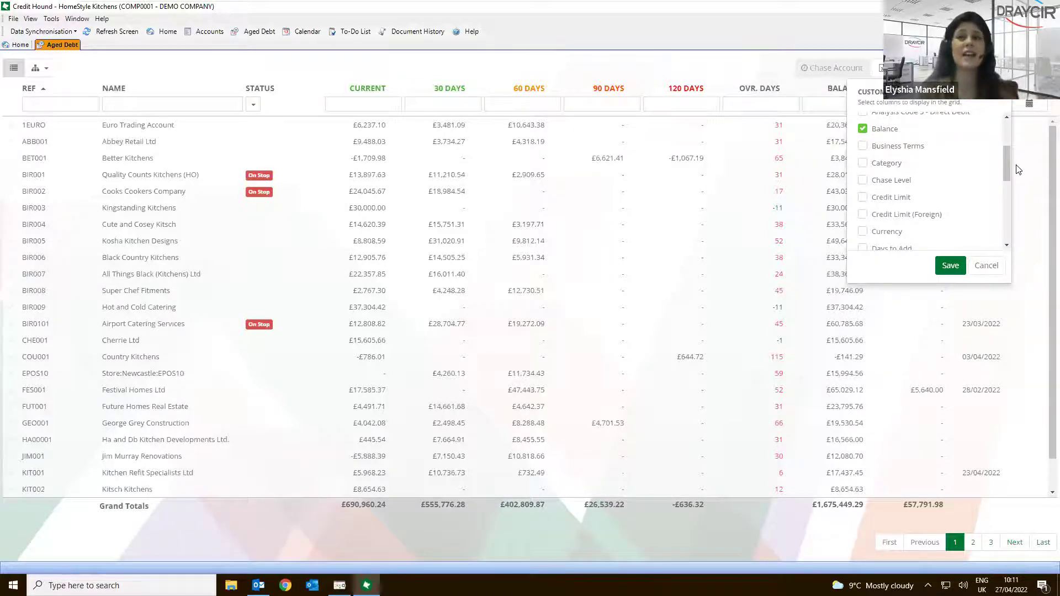
drag(1007, 166, 1003, 238)
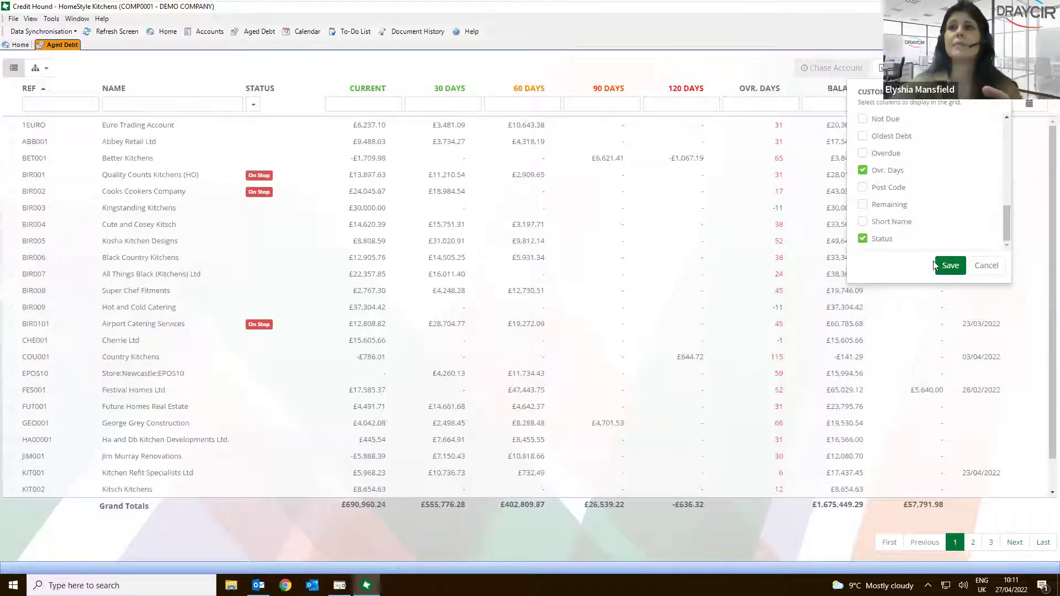
click(985, 266)
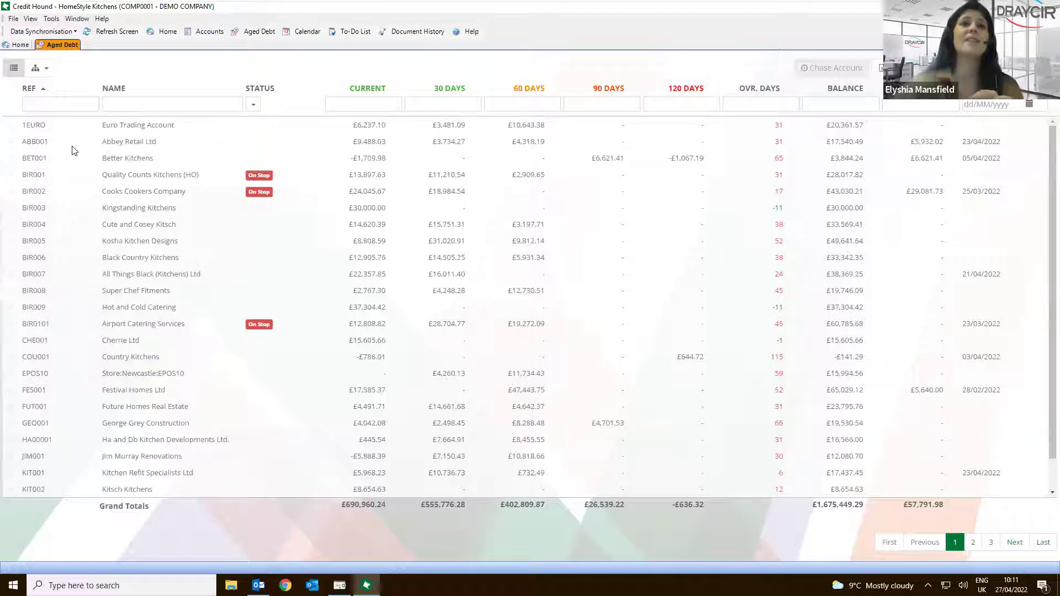
click(129, 142)
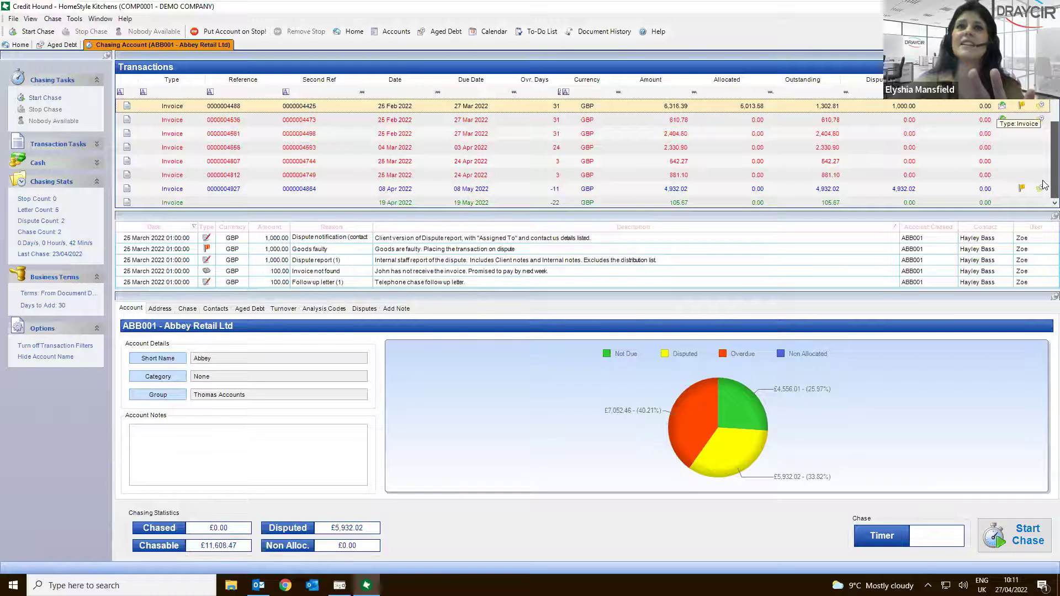
scroll(1043, 166, down, 1)
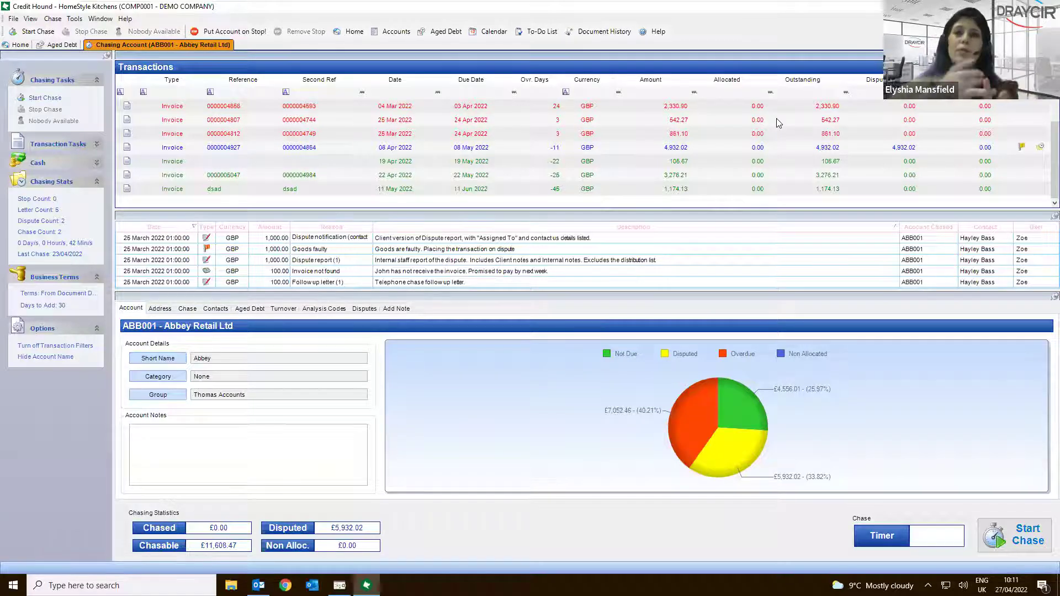
click(749, 137)
key(Down)
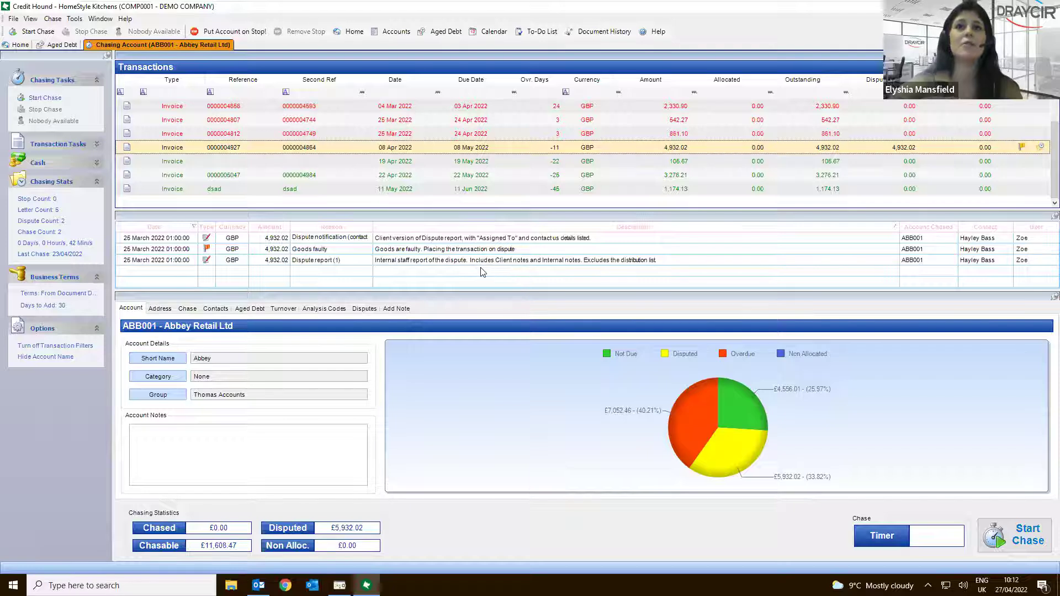
click(447, 166)
click(446, 177)
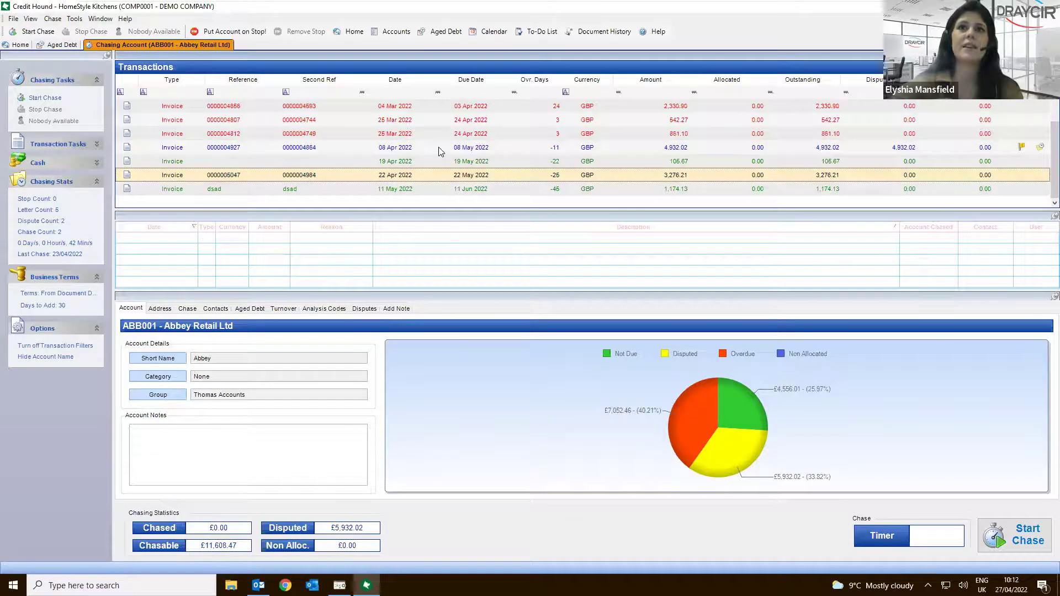
key(Up)
key(Up)
key(Up)
key(Up)
key(Up)
key(Up)
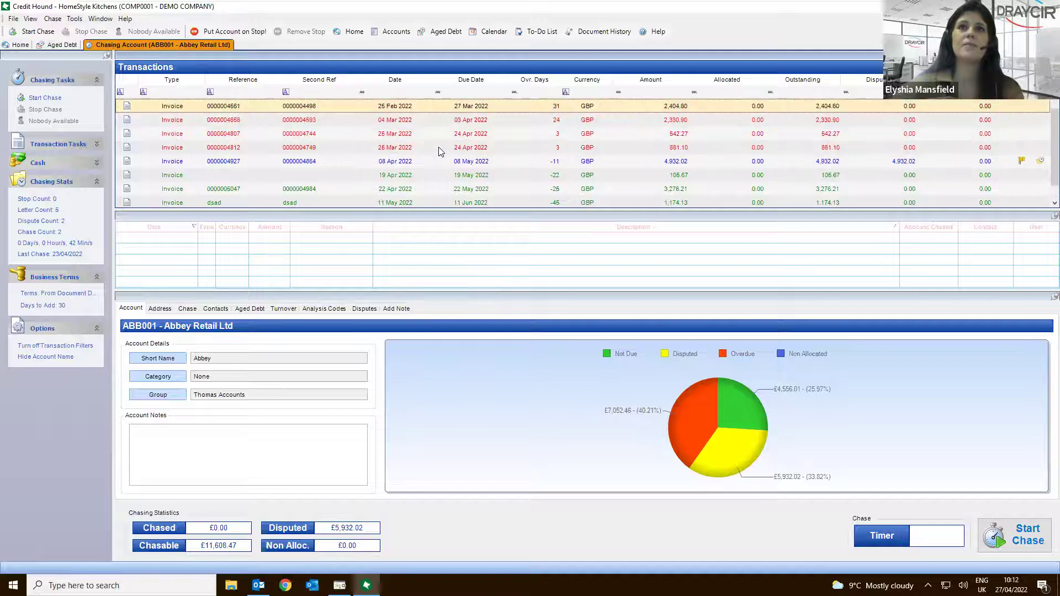
key(Up)
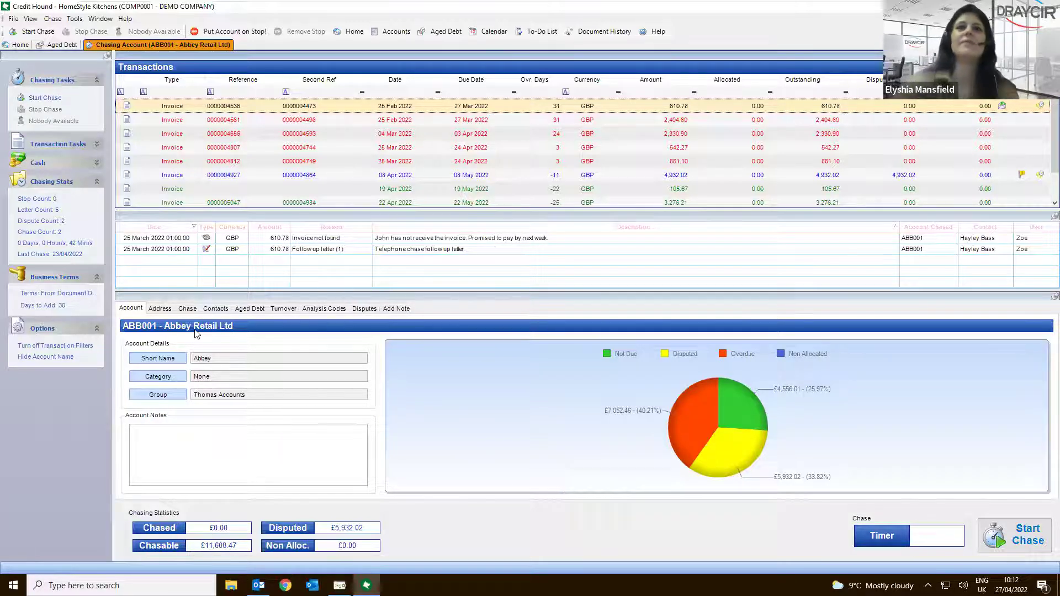
Expand the Transaction Tasks and Cash sections, and view the account's address and chase details
click(74, 143)
click(72, 197)
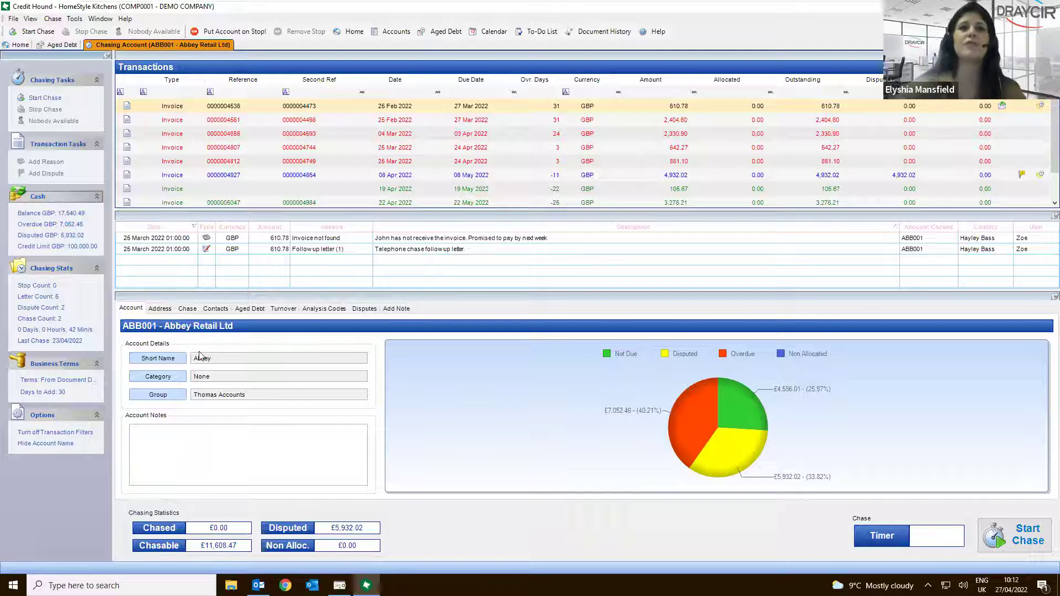
click(167, 310)
click(186, 311)
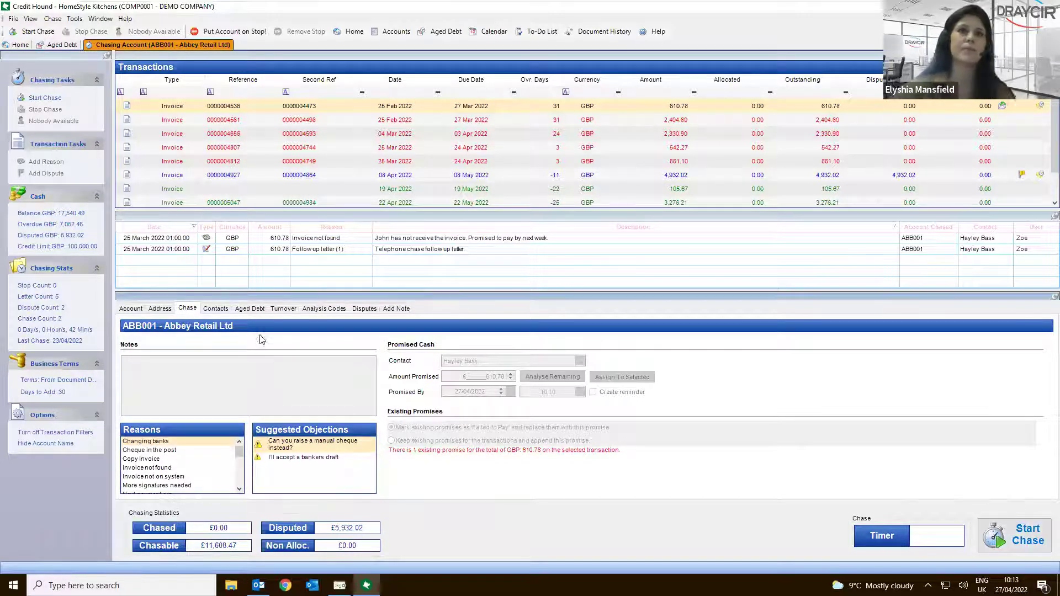
Review the account's contacts, aged debt, turnover, analysis codes and disputes
click(223, 312)
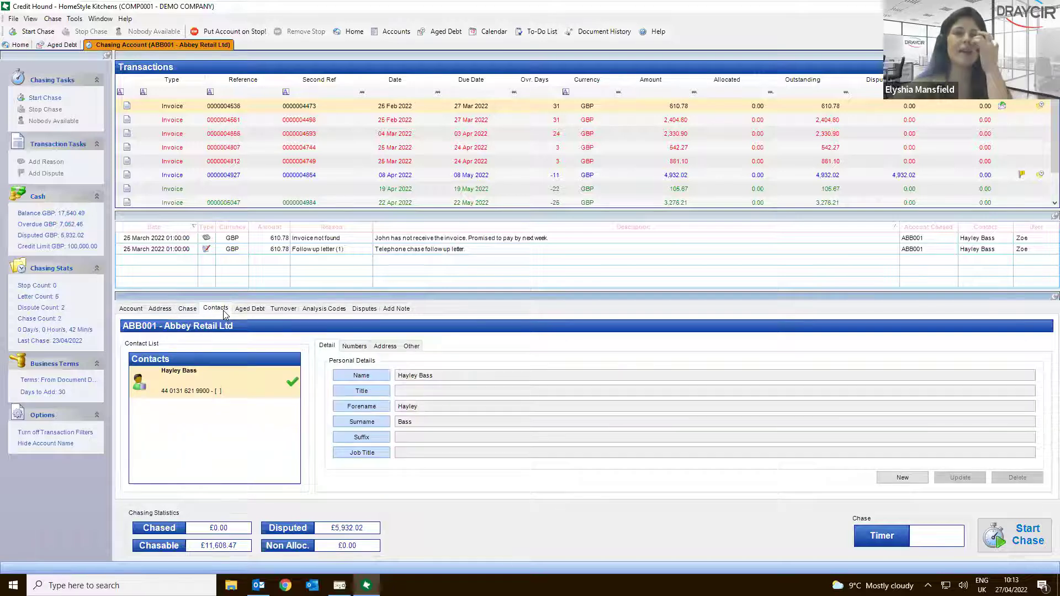
click(263, 310)
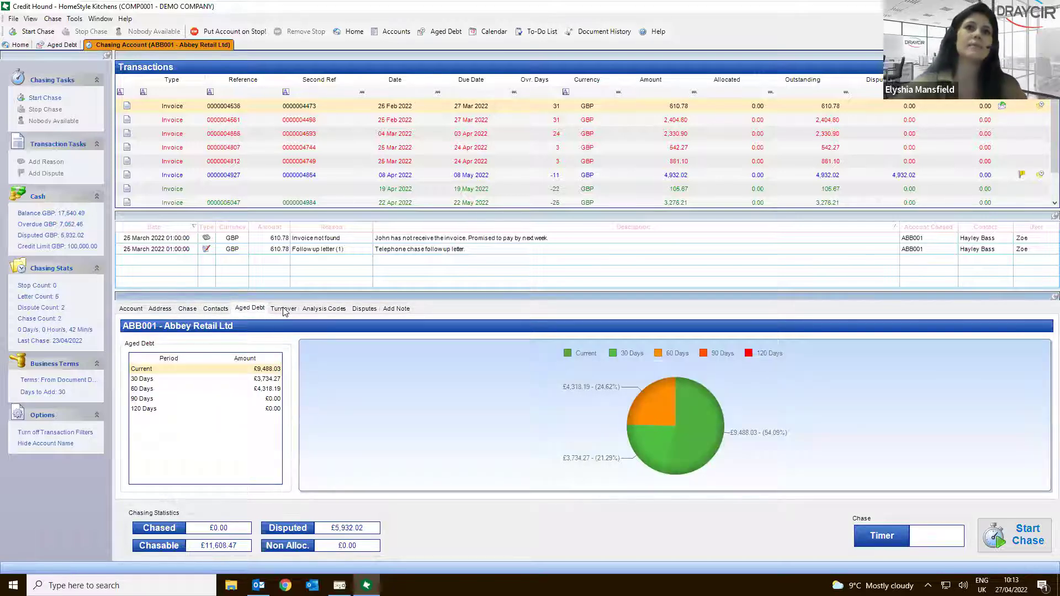
click(284, 311)
click(315, 310)
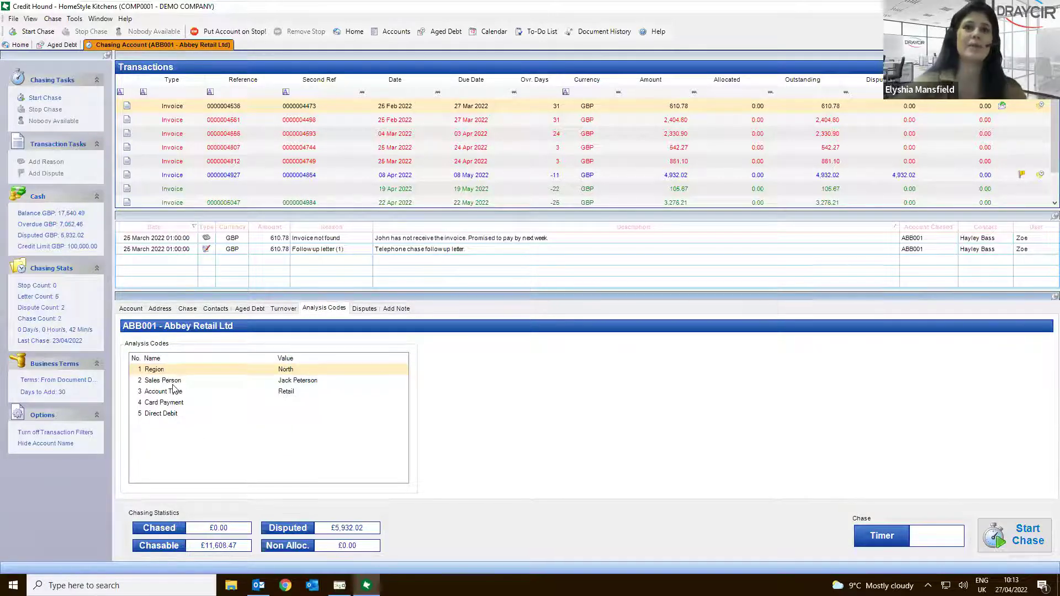
click(366, 310)
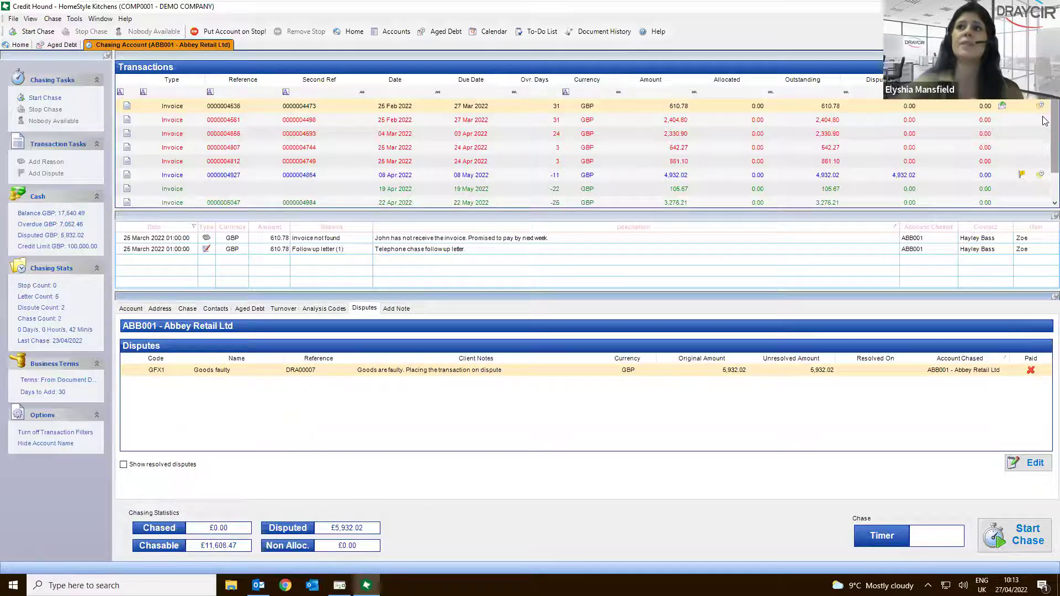
Check the transaction filter options for the account's transactions and leave the filter as it is
scroll(1044, 121, down, 2)
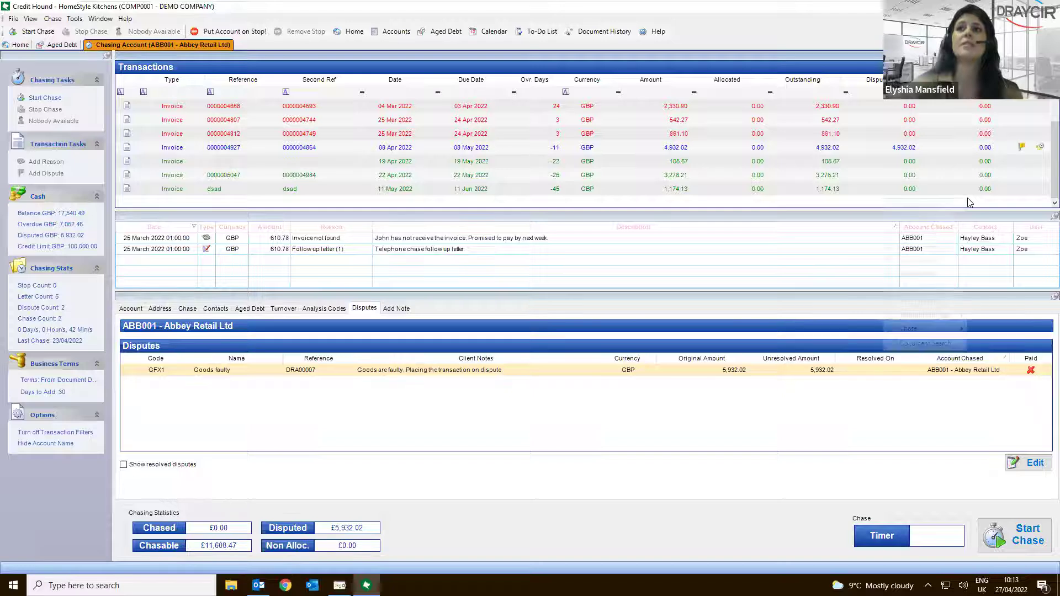
mouse_move(936, 317)
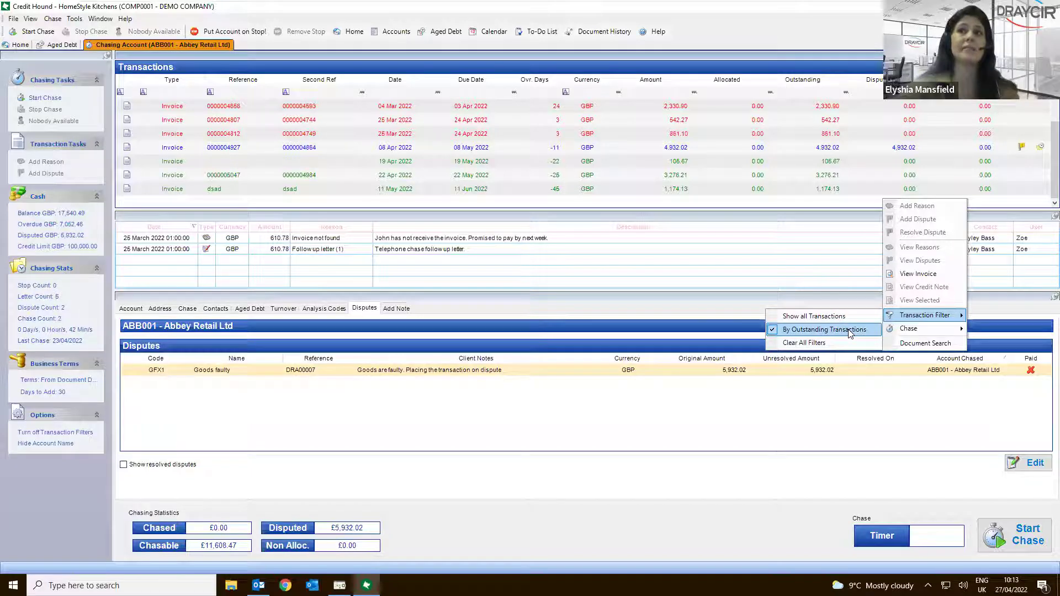
click(838, 202)
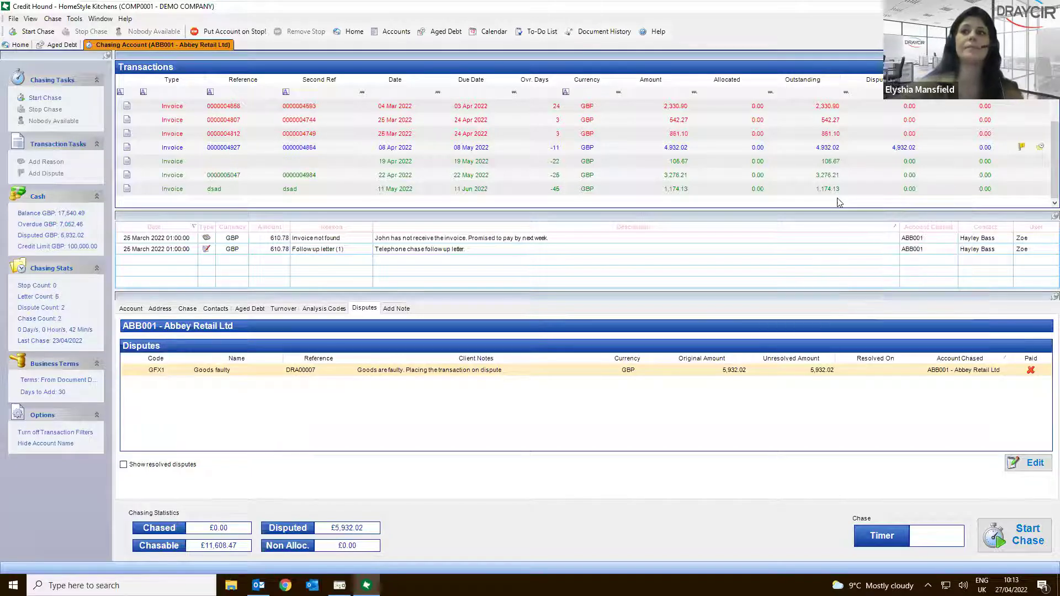
Close the Abbey Retail Ltd chasing account and the aged debt list to return to the dashboard
right_click(224, 48)
click(240, 49)
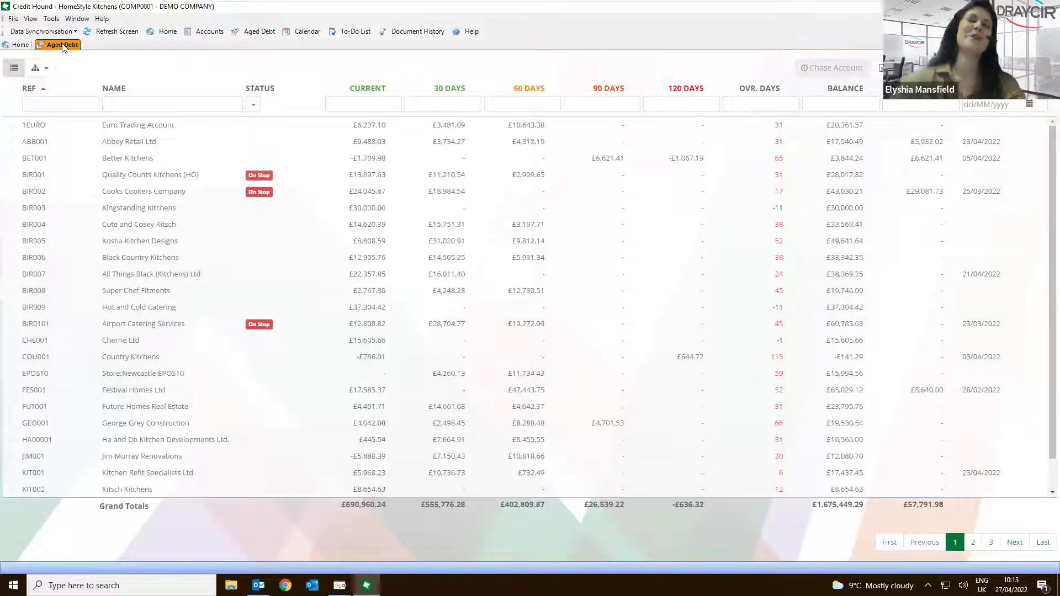
right_click(63, 48)
click(73, 51)
Open the chasing rules and select the Pre-emptive Letter rule at the end of the list
click(52, 20)
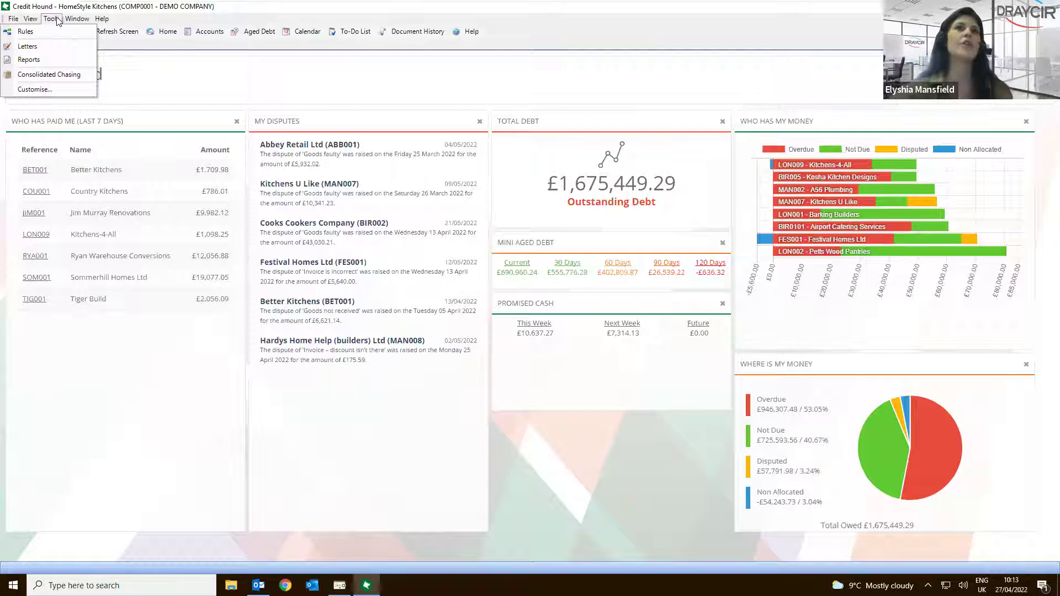
click(55, 35)
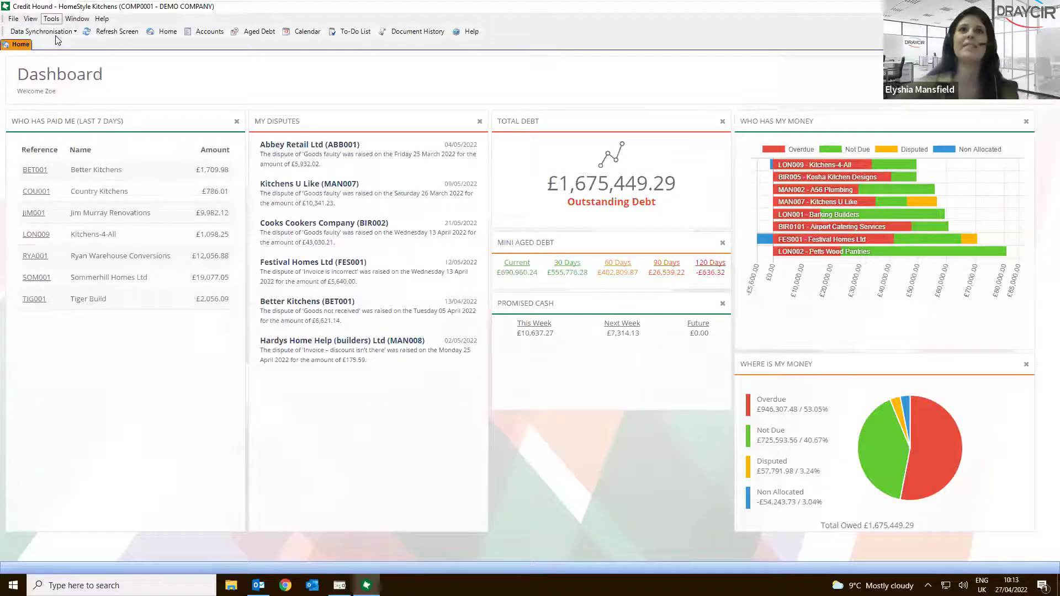
mouse_move(652, 228)
mouse_down()
mouse_move(653, 286)
mouse_move(650, 224)
mouse_up()
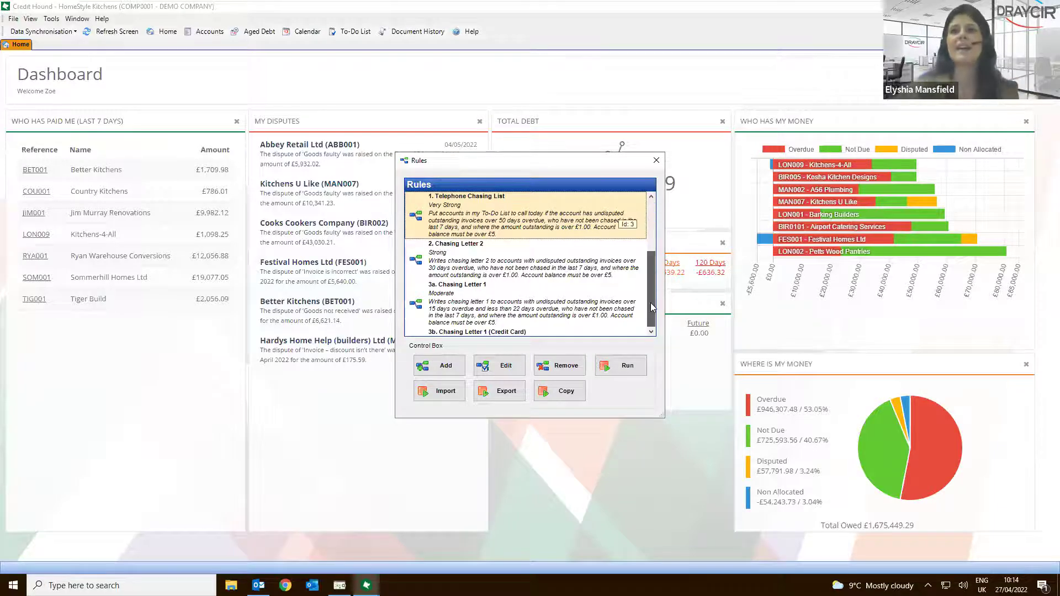
click(651, 303)
click(579, 315)
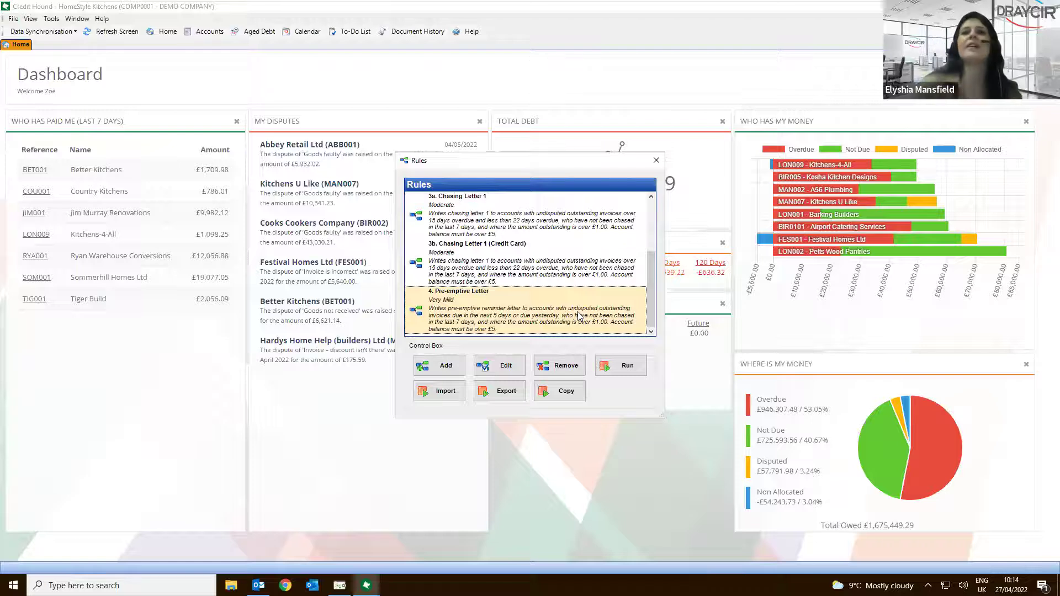
Review the Chasing Letter 1, Chasing Letter 2 and Telephone Chasing List rules
key(Up)
key(Up)
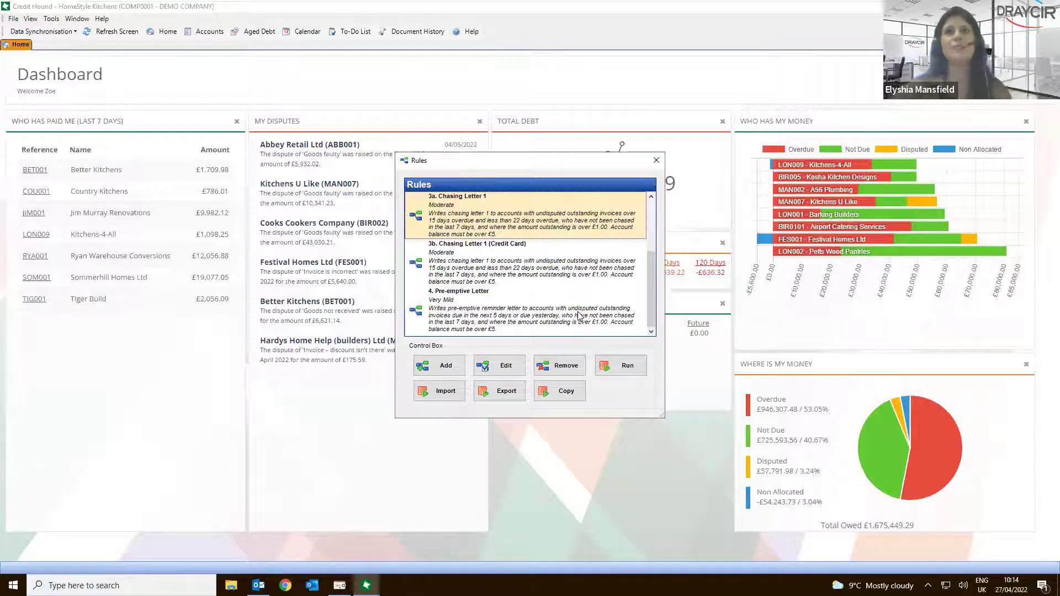
key(Up)
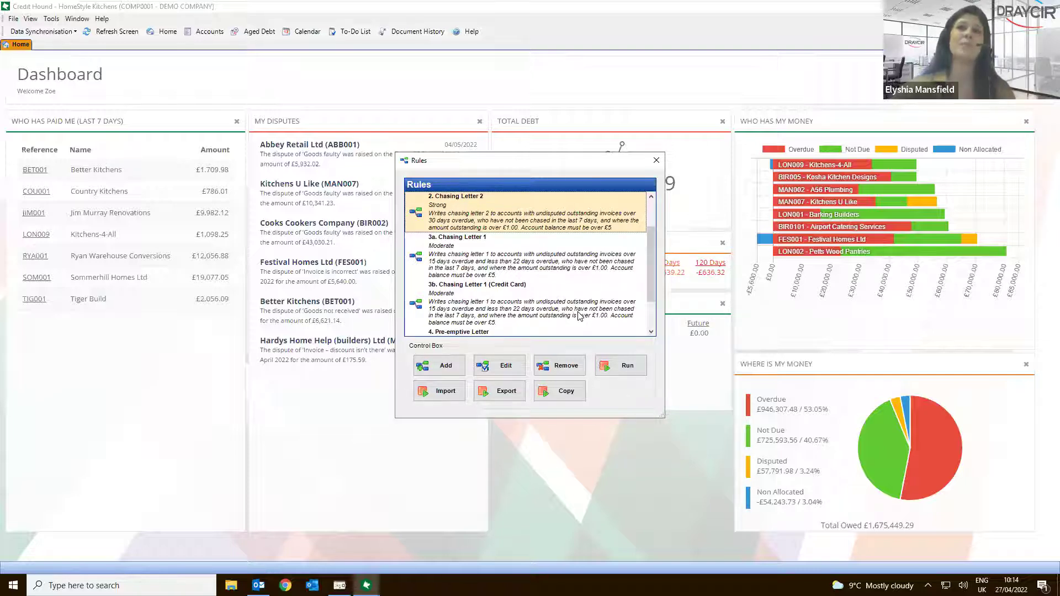
scroll(580, 316, up, 1)
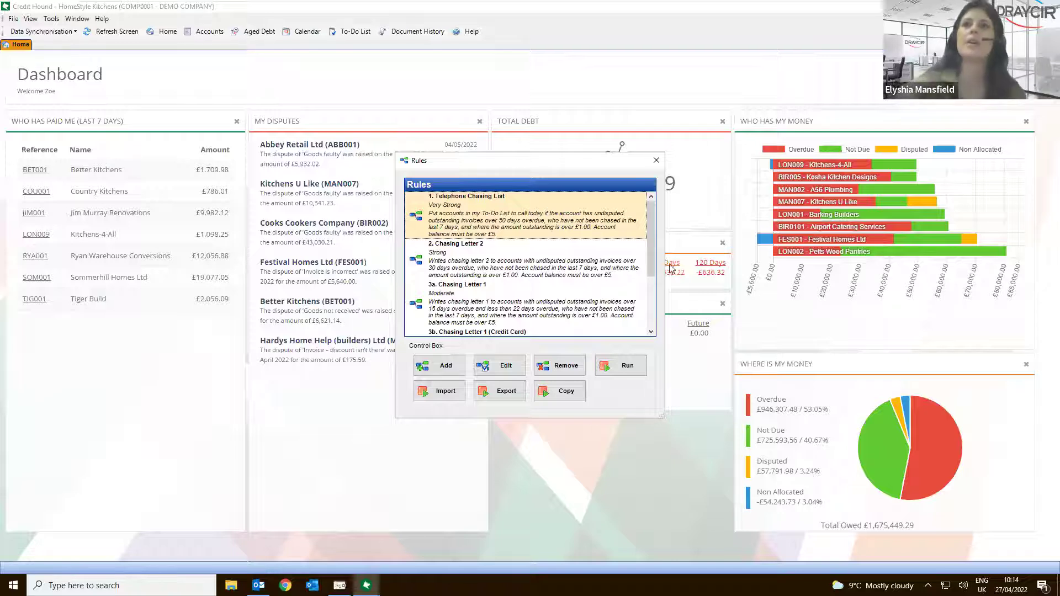
Run the Pre-emptive Letter rule for all matching accounts except Quality Counts Kitchens (HO) (BIR001) to generate the letters
scroll(579, 322, down, 3)
click(582, 330)
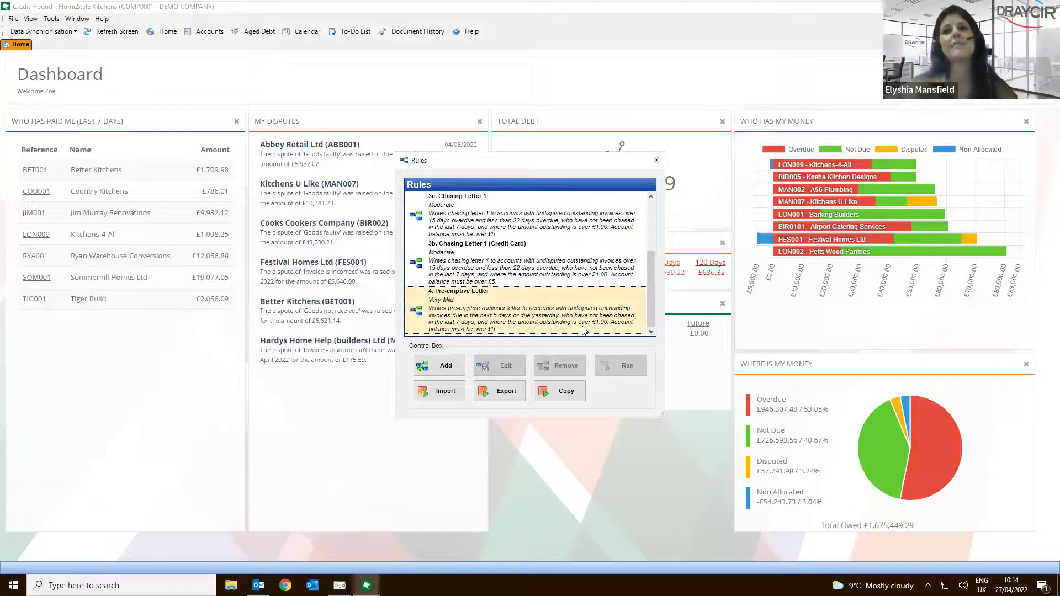
click(626, 368)
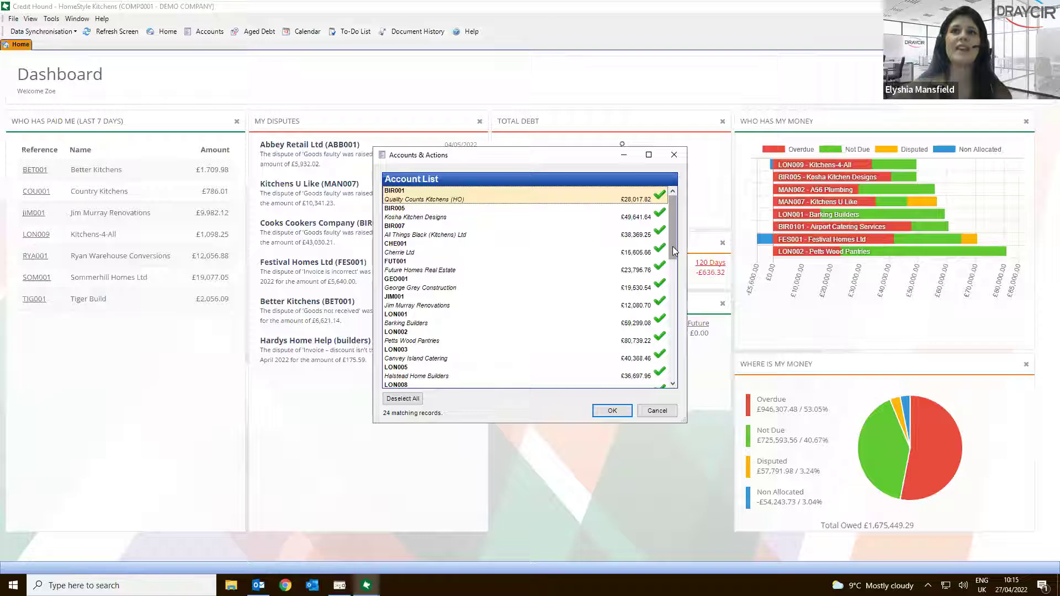
click(659, 197)
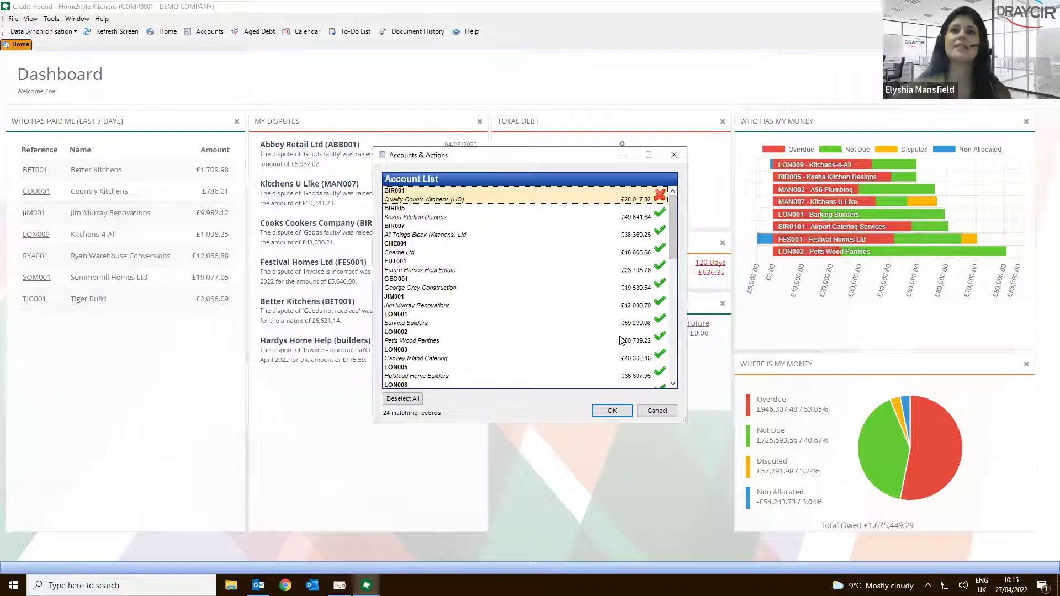
click(609, 411)
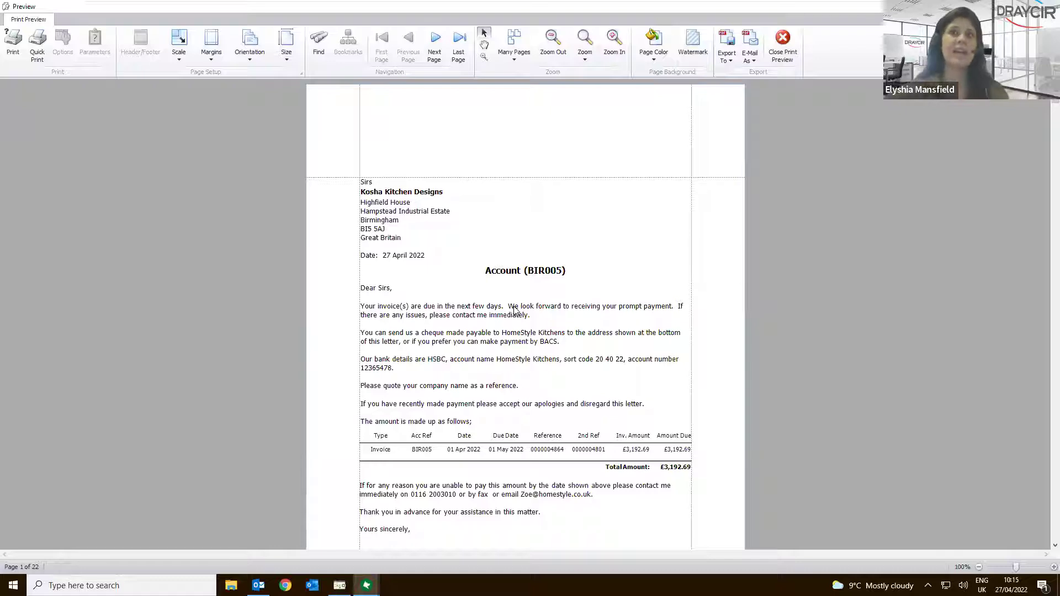
Print all the pre-emptive letters to the Spindle Pro Auto printer and dismiss the rule completion message
click(16, 49)
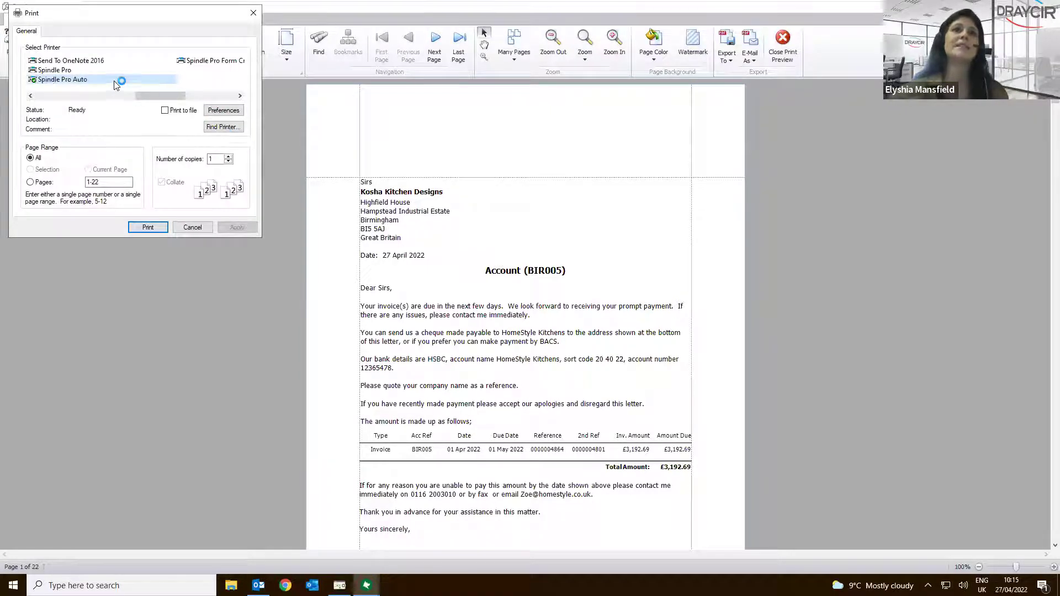
click(155, 228)
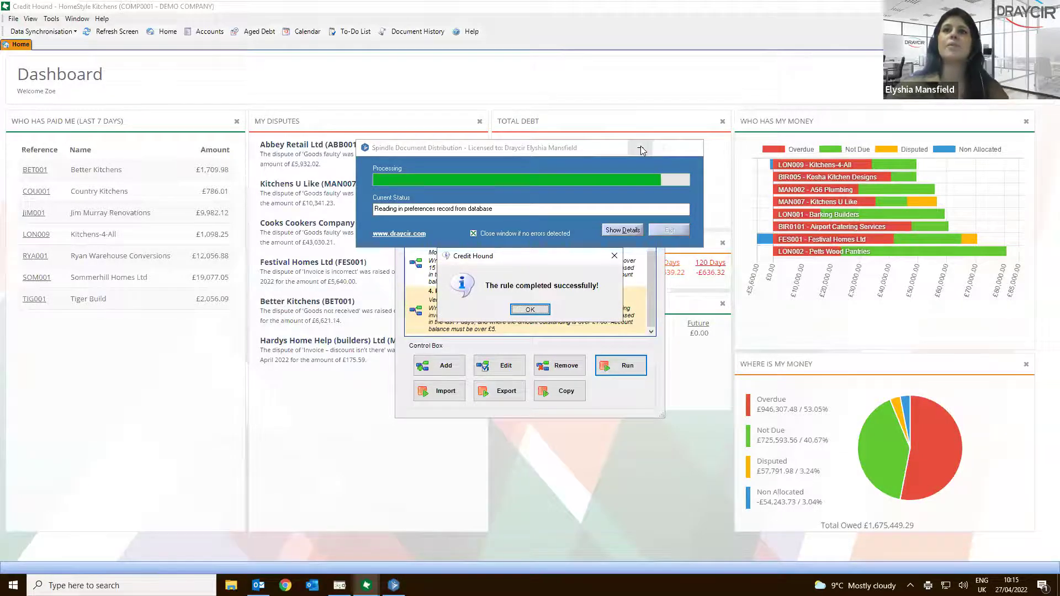
click(530, 310)
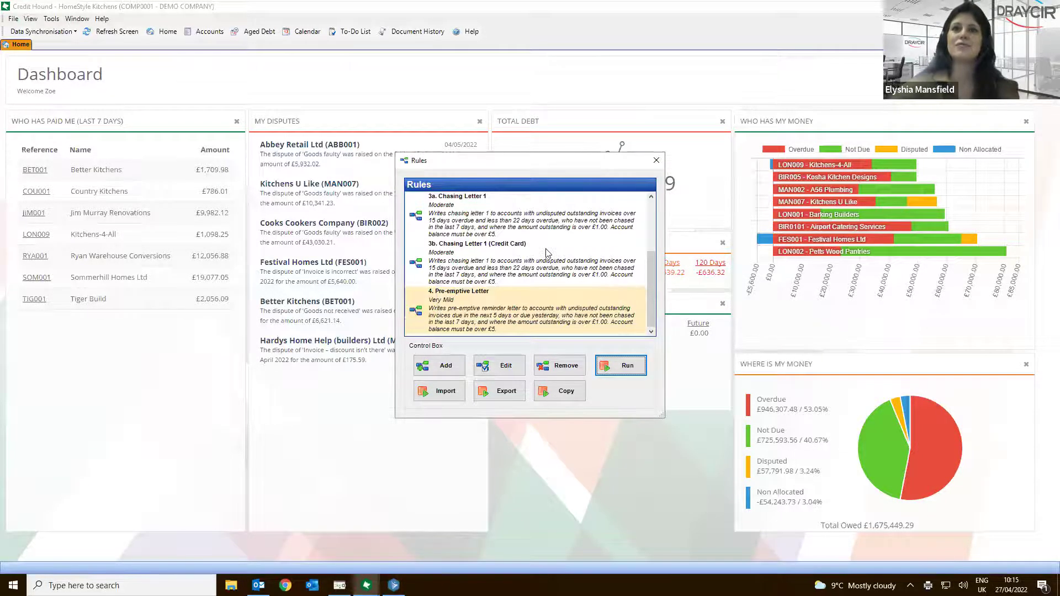
Open the configuration of the 3a. Chasing Letter 1 rule and review its description, criteria and actions
click(531, 230)
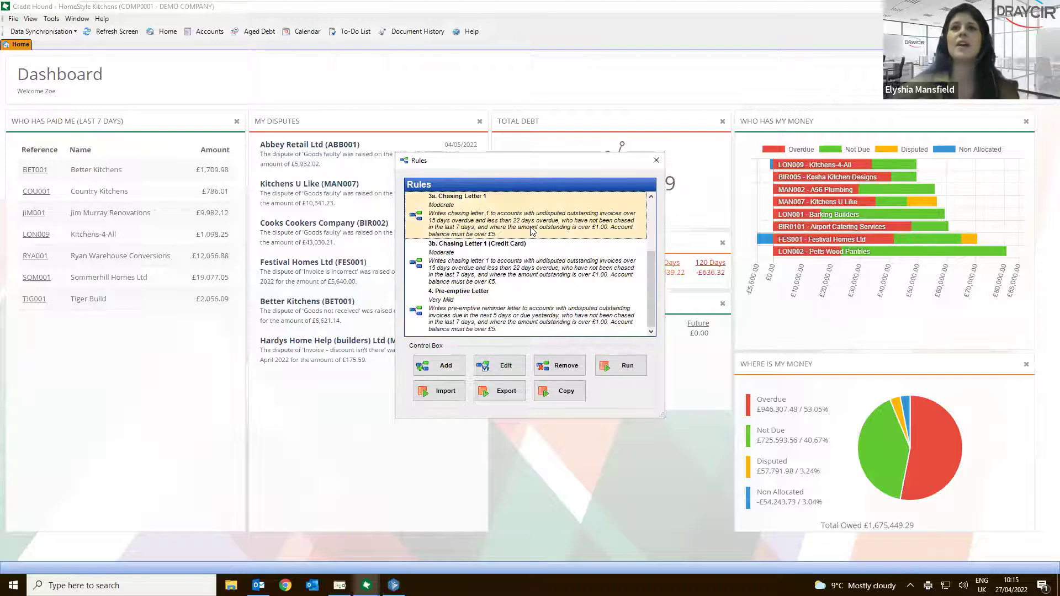
click(505, 366)
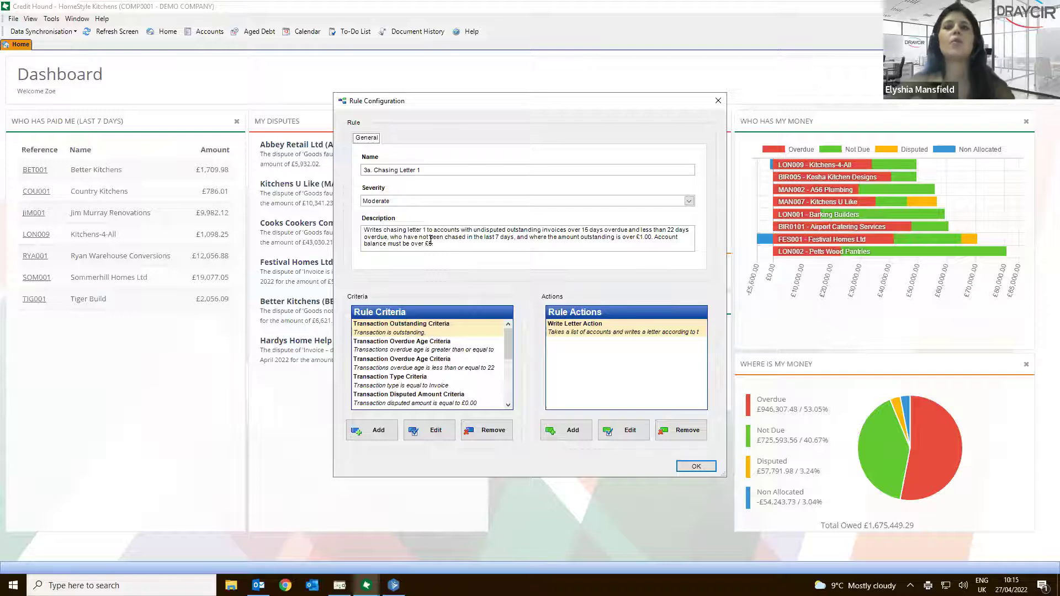
drag(509, 346, 508, 407)
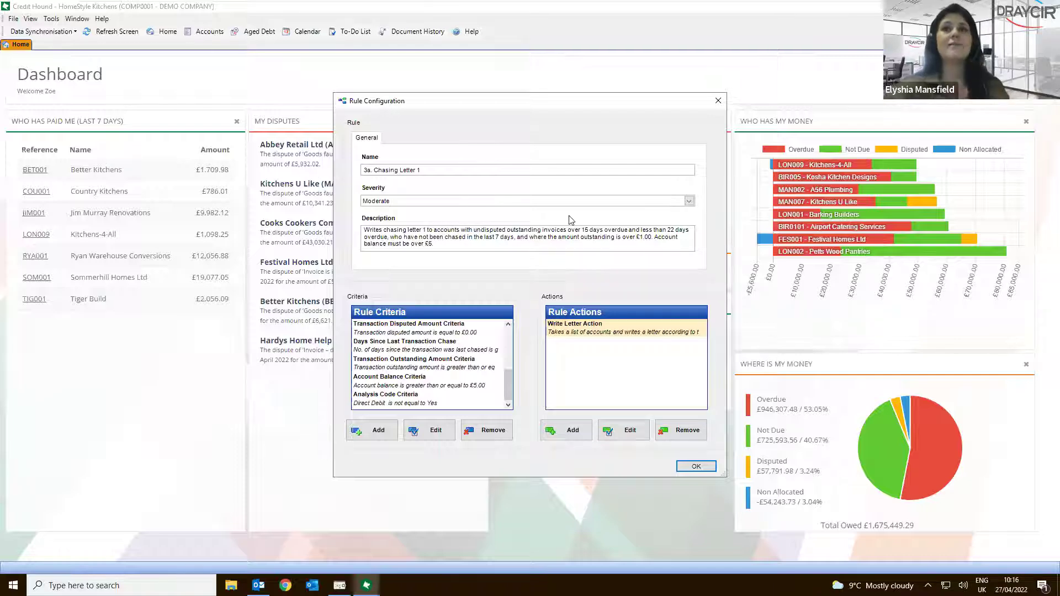
drag(584, 230, 664, 229)
click(664, 229)
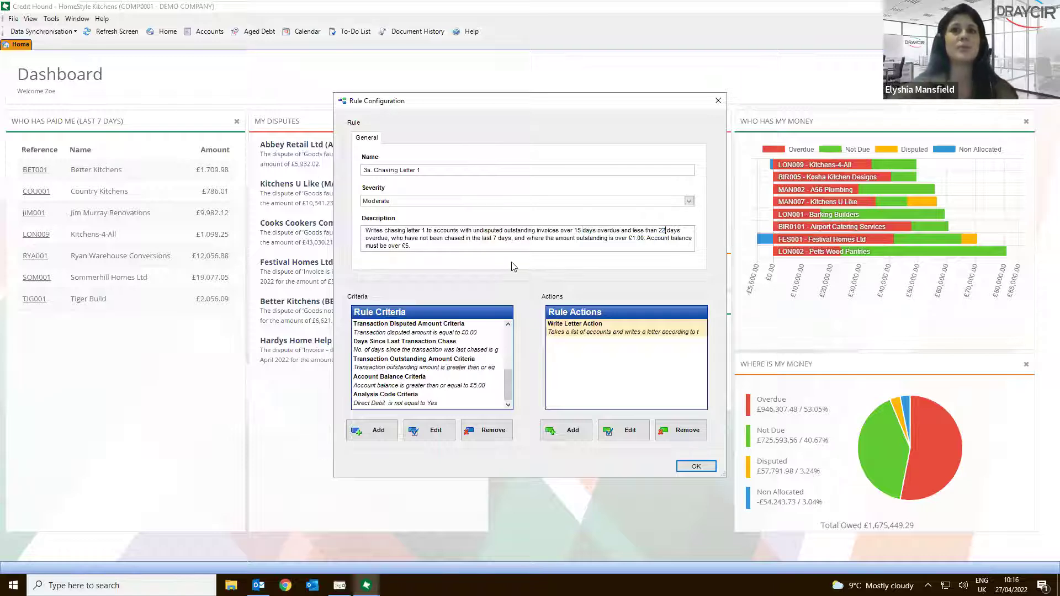
shift+click(488, 234)
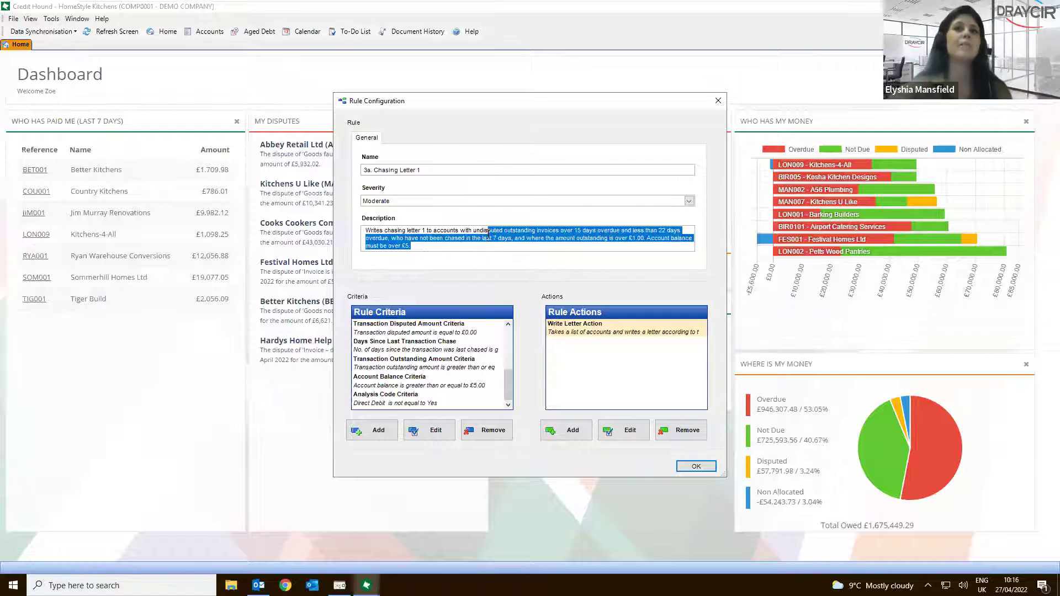
click(517, 238)
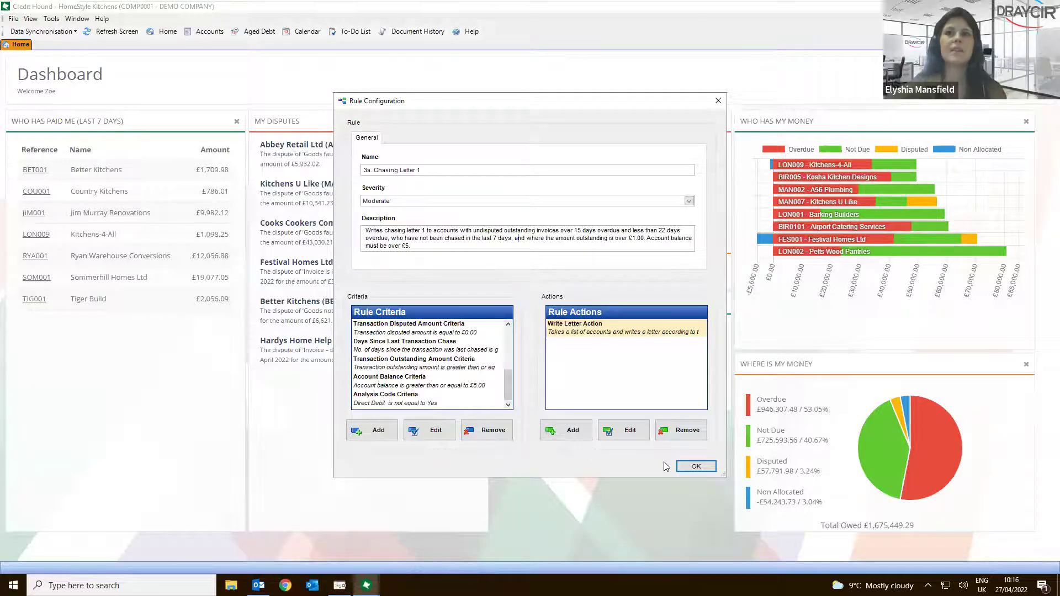
click(689, 468)
Run the Chasing Letter 1 rule for all matching accounts and print the letters to Spindle Pro Auto
click(626, 372)
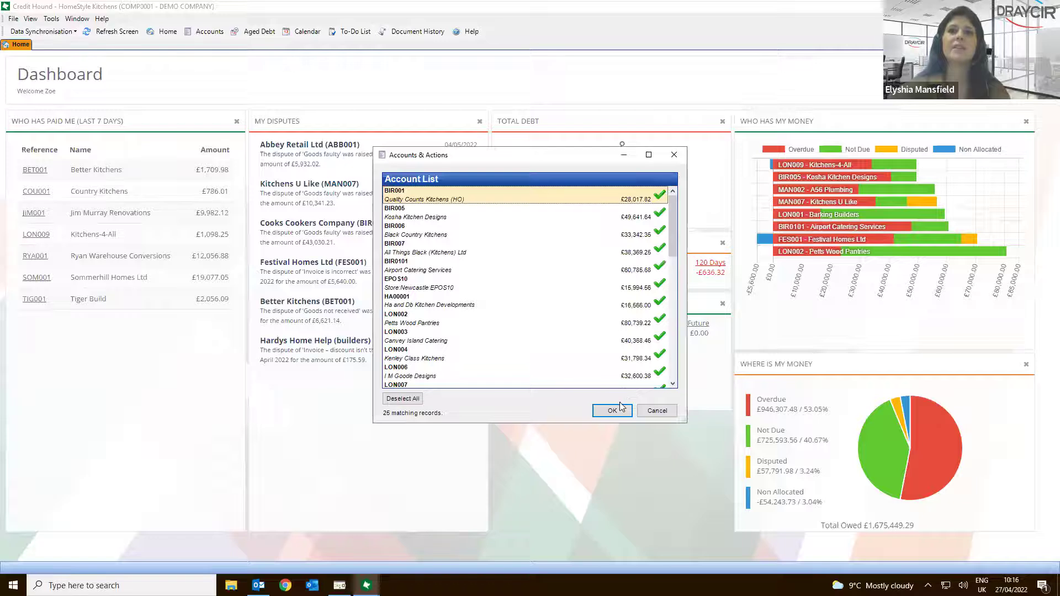
click(612, 410)
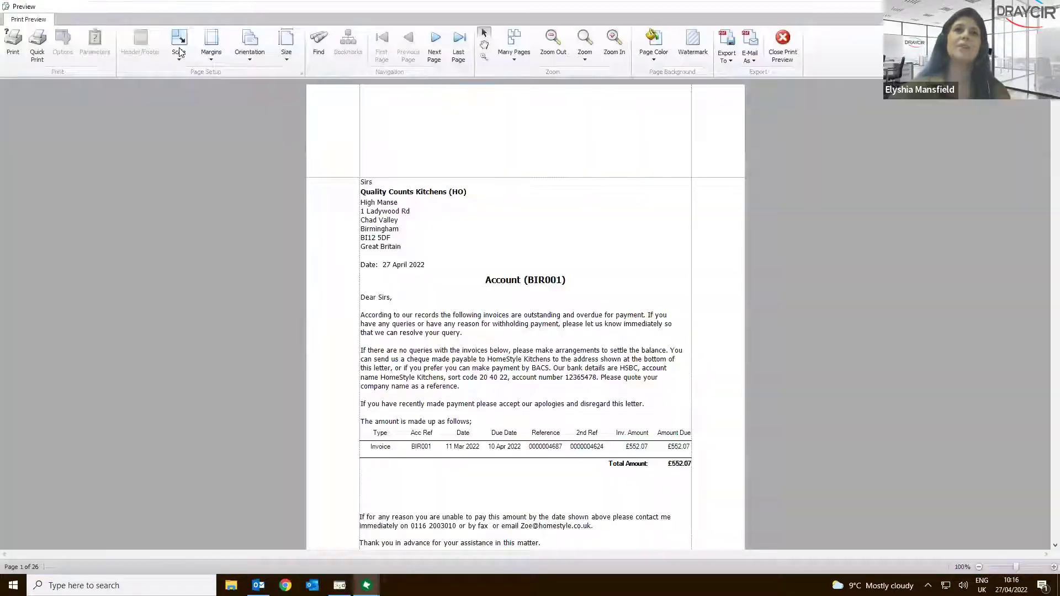
click(15, 40)
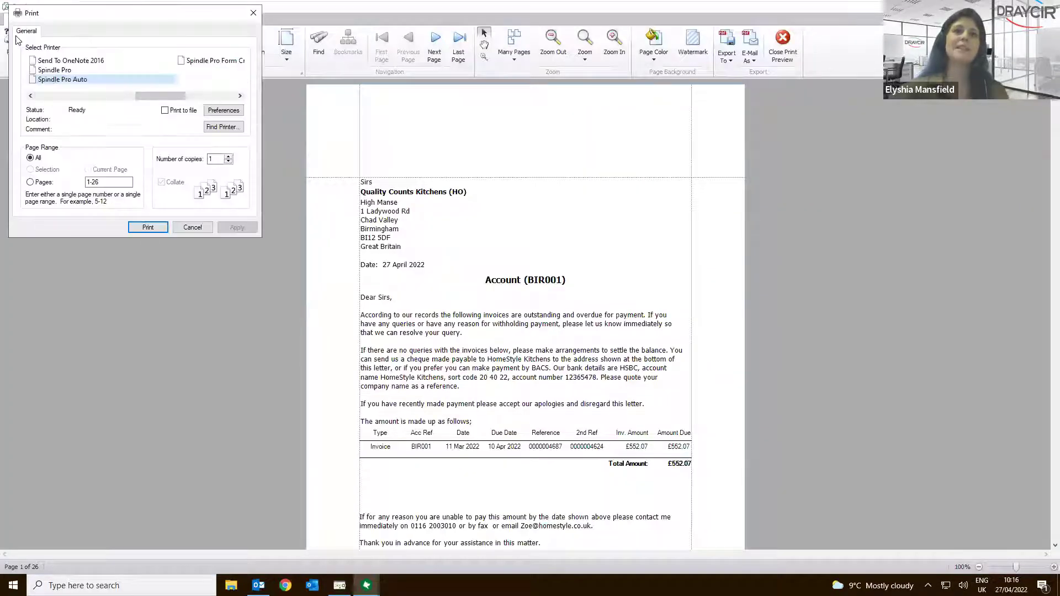
click(148, 228)
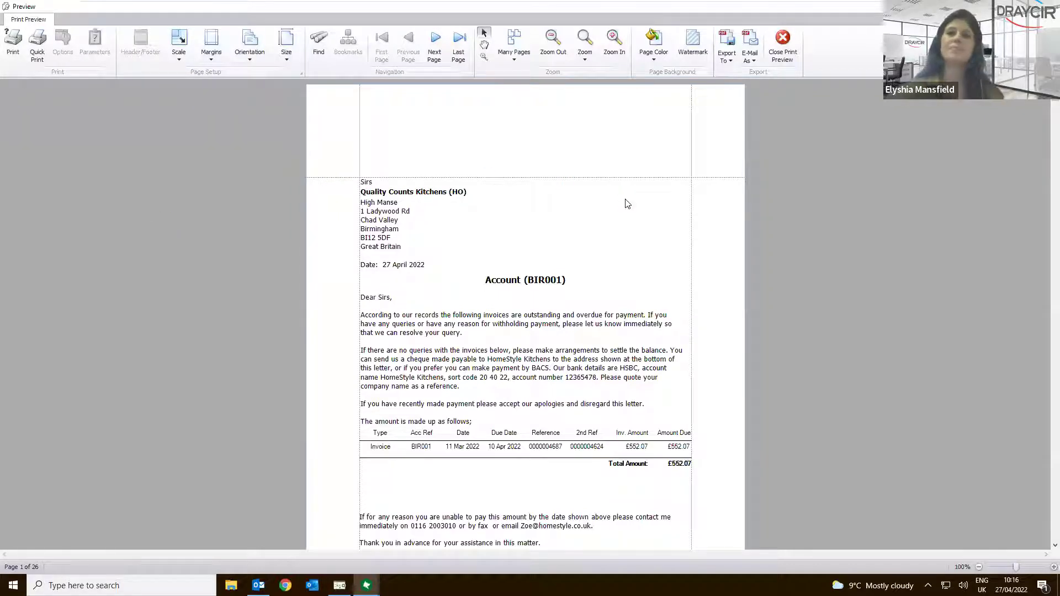
click(781, 51)
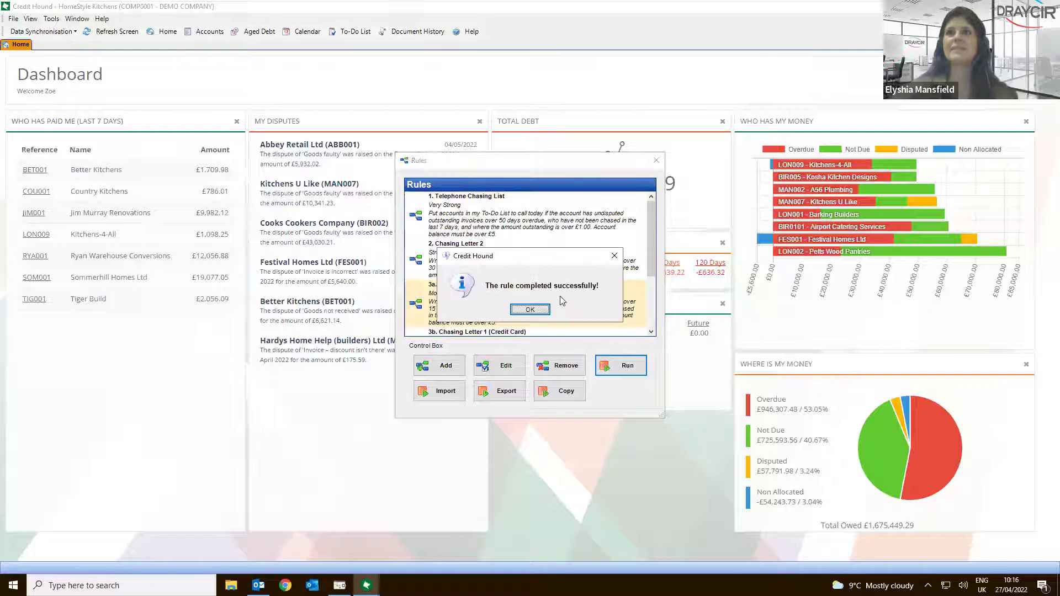
click(533, 312)
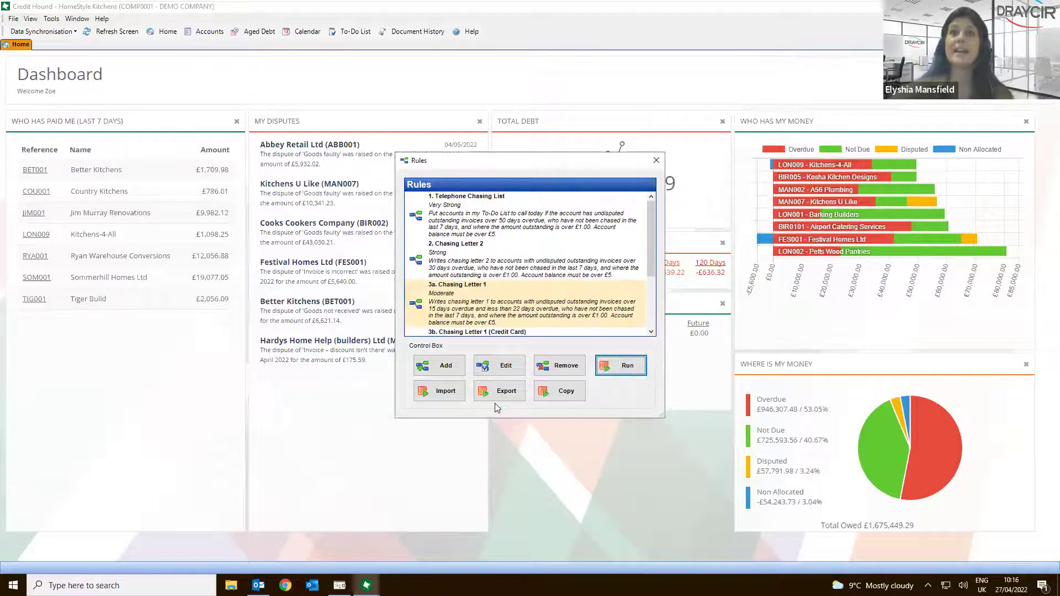
Run the Chasing Letter 2 rule for all matching accounts and print the letters to Spindle Pro Auto
click(602, 260)
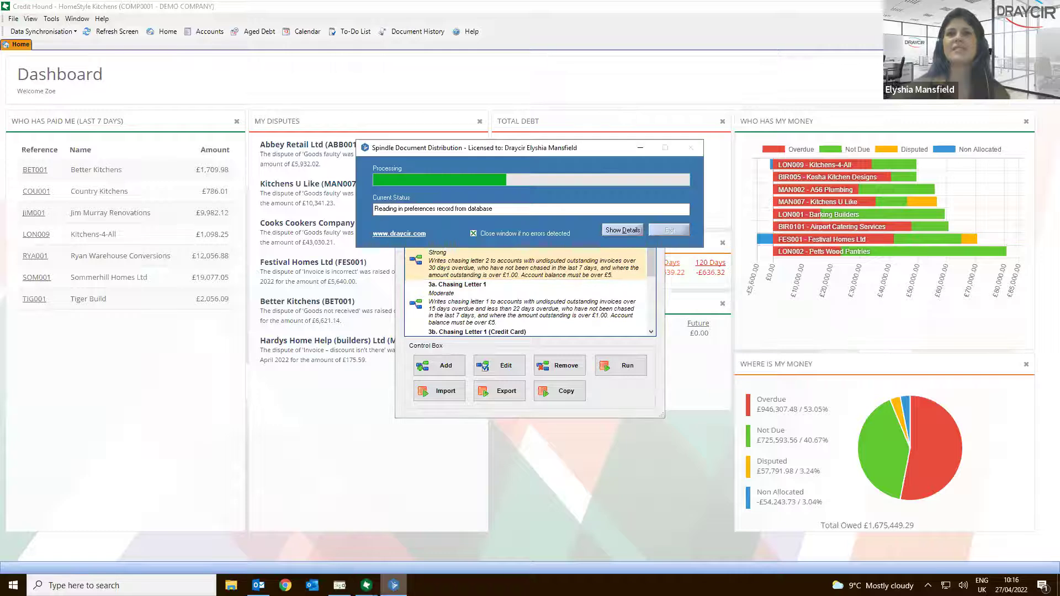
click(627, 366)
click(628, 366)
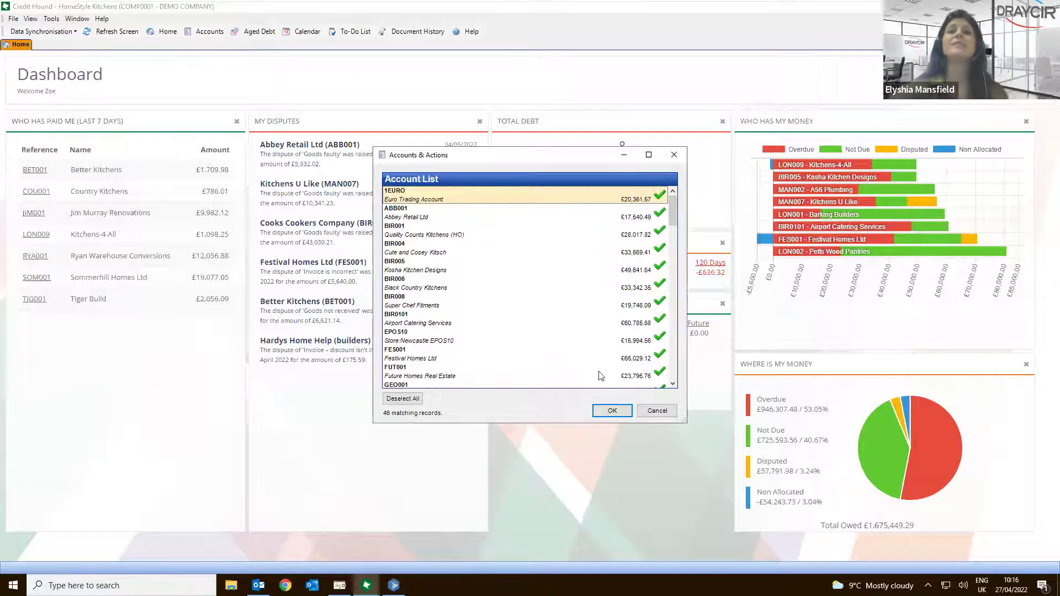
click(611, 410)
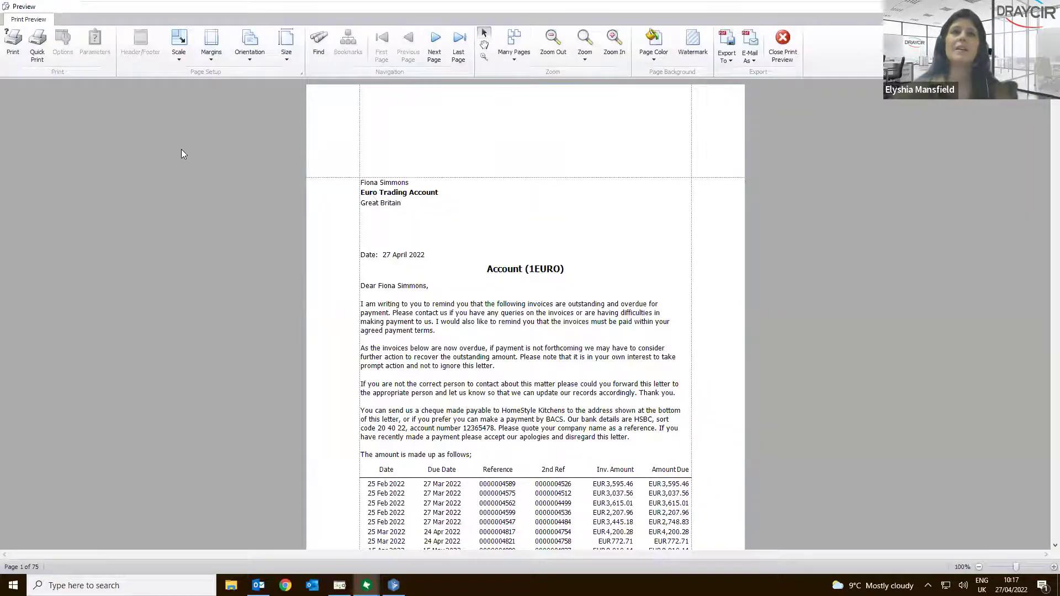
click(13, 44)
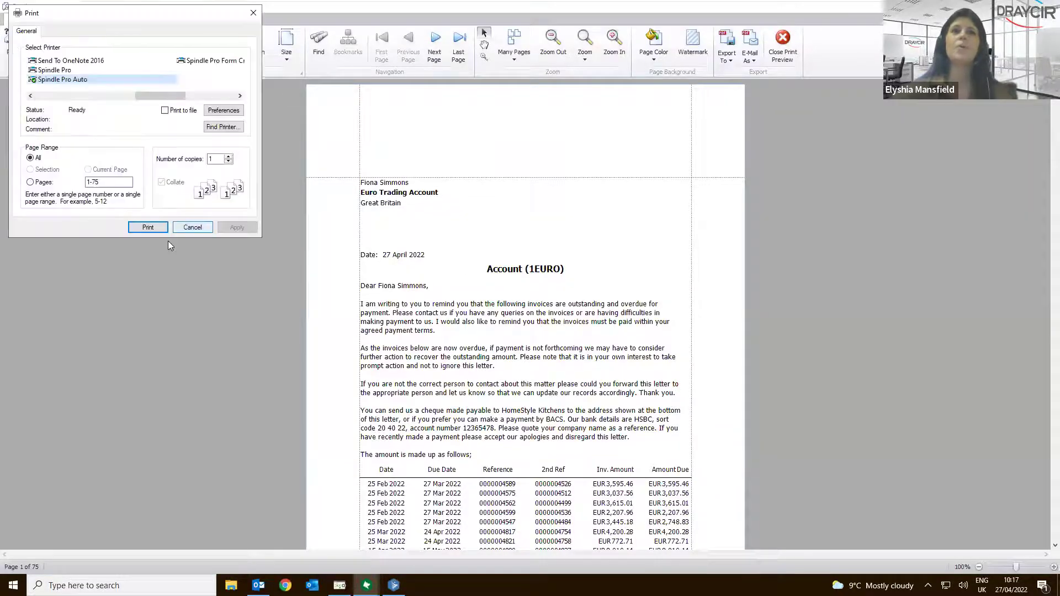
click(148, 227)
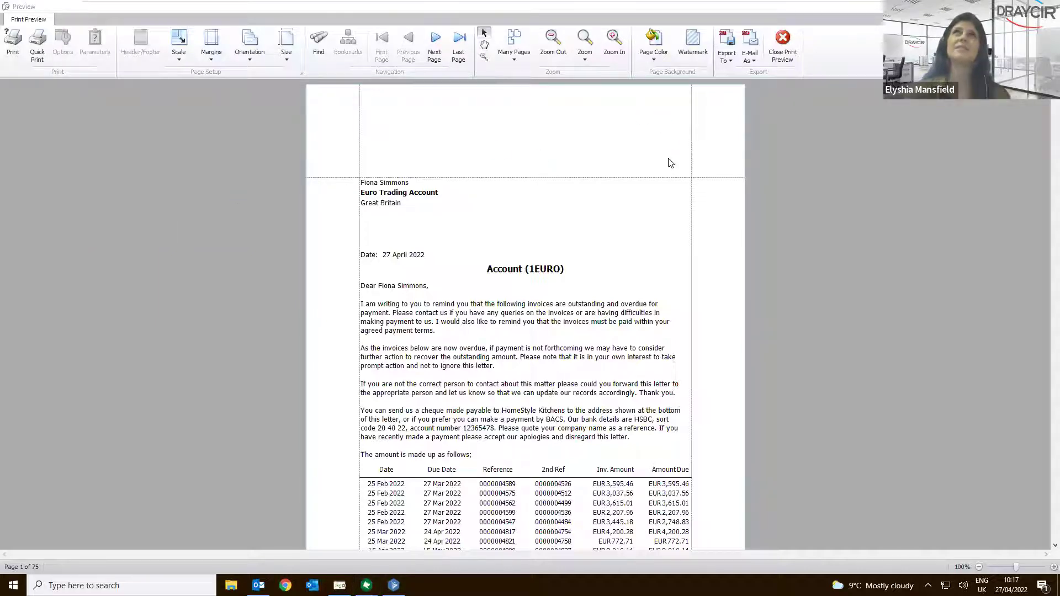
click(777, 52)
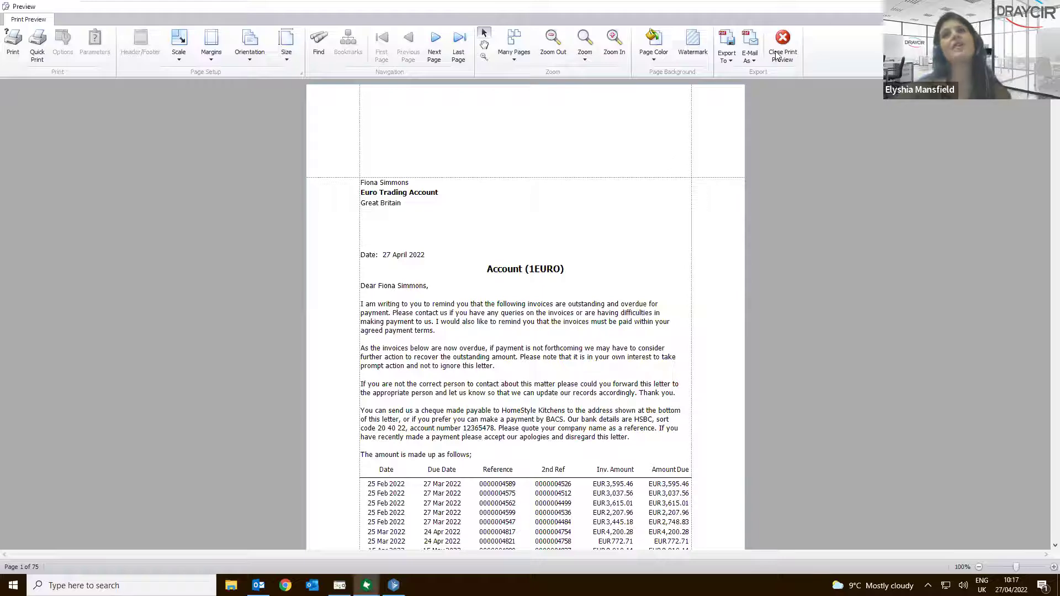
click(541, 308)
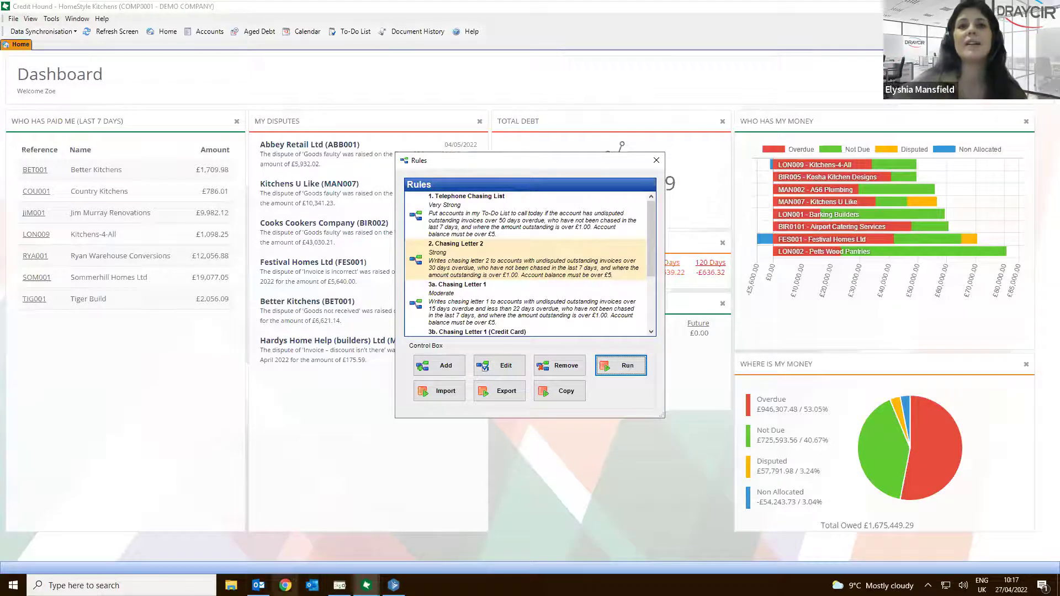
Switch to Outlook and open the draft reminder email for Plumb-U-In
click(259, 585)
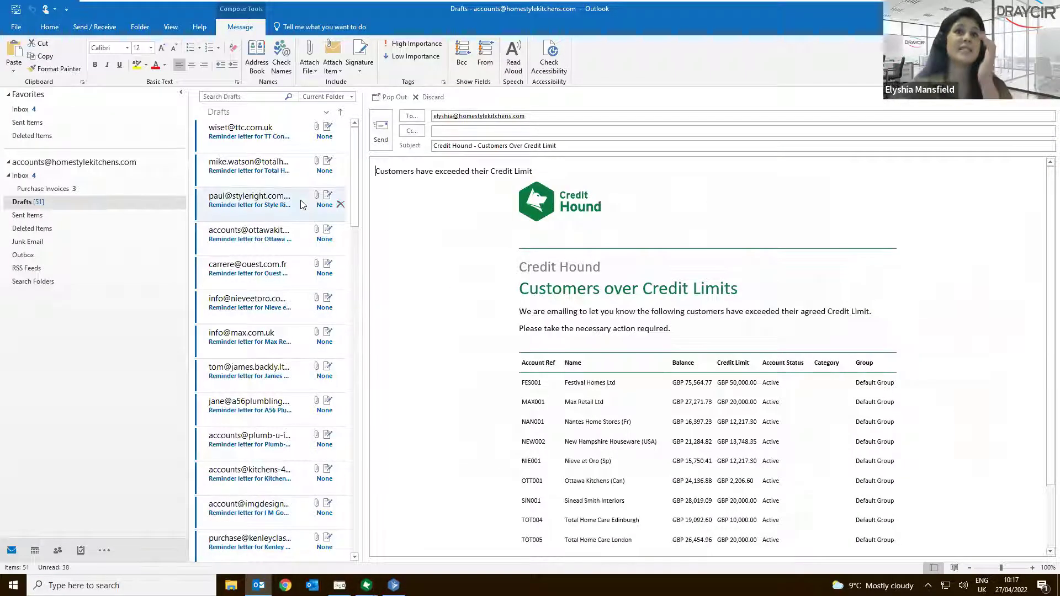
drag(355, 207, 354, 251)
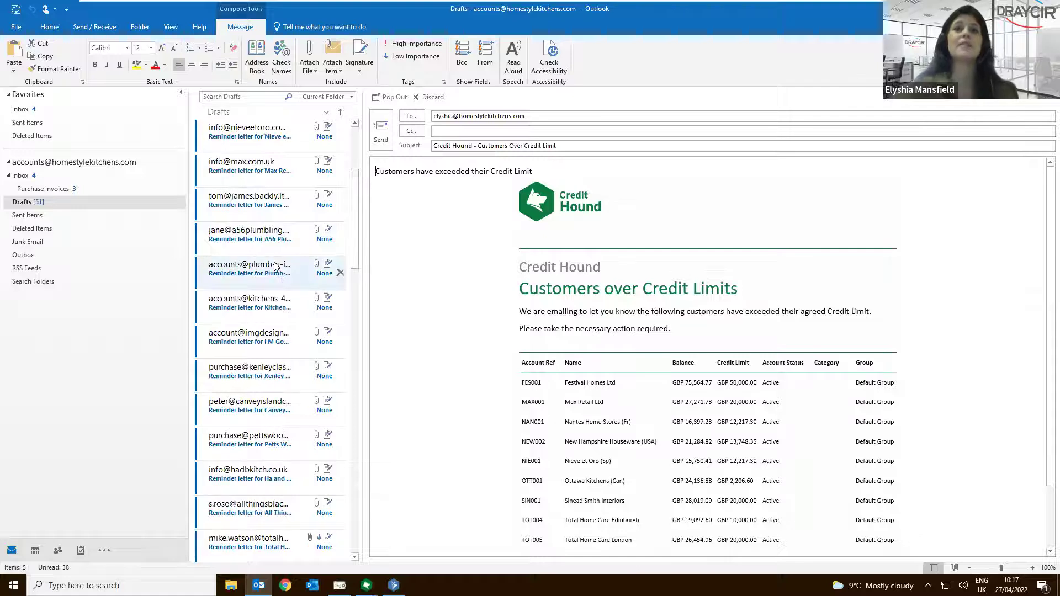
click(273, 264)
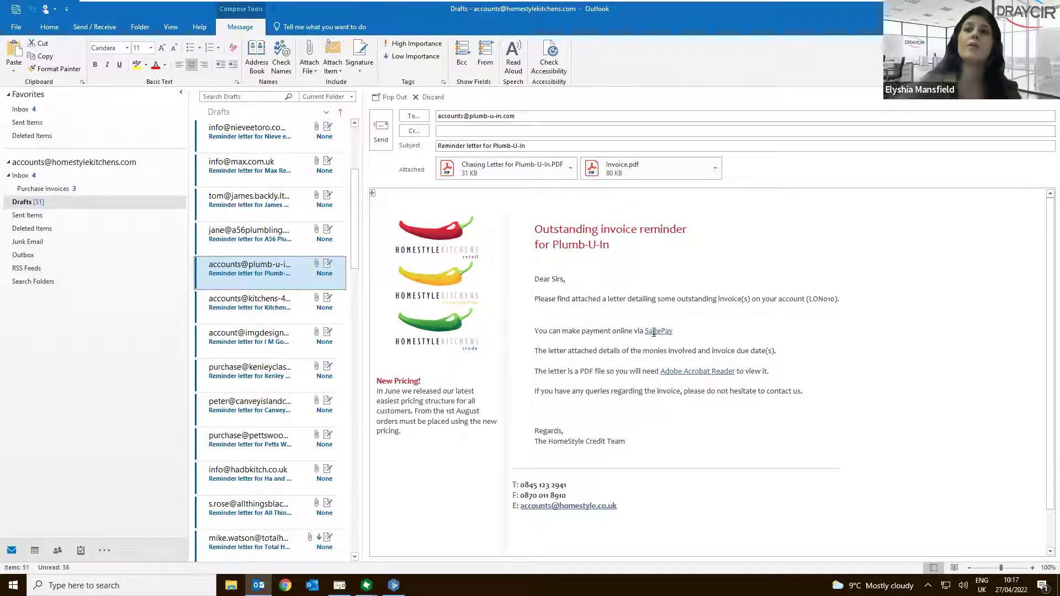
Open the attached Chasing Letter for Plumb-U-In PDF, read it through to the end and close it
click(529, 170)
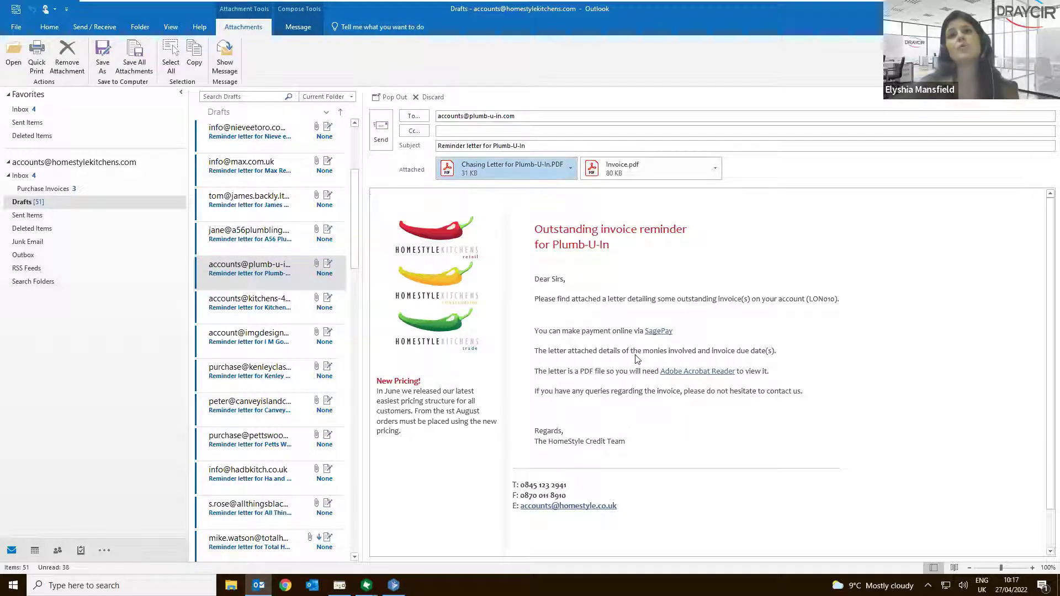
key(Return)
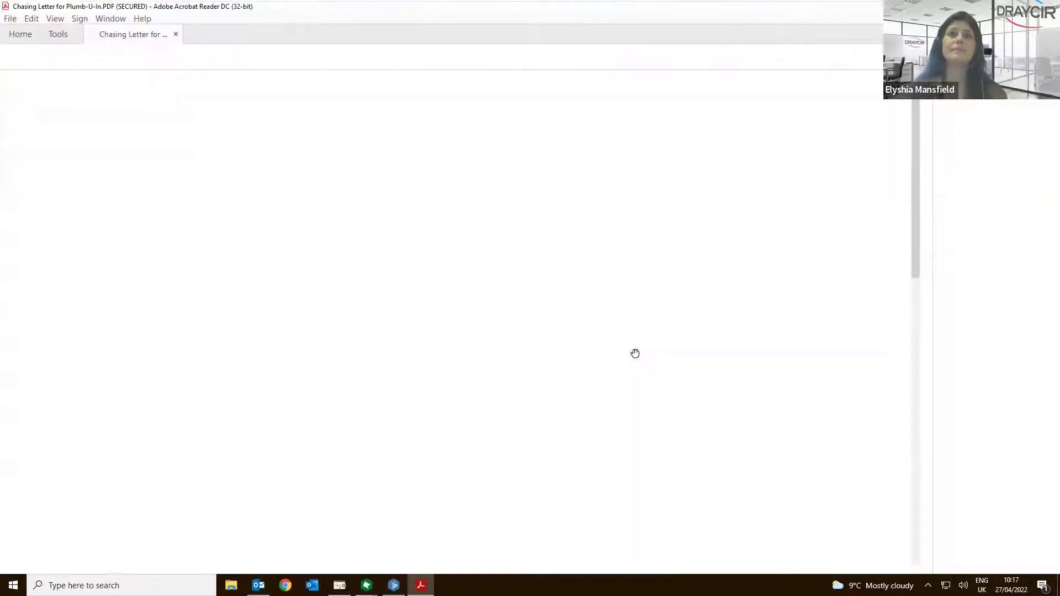
scroll(934, 295, down, 5)
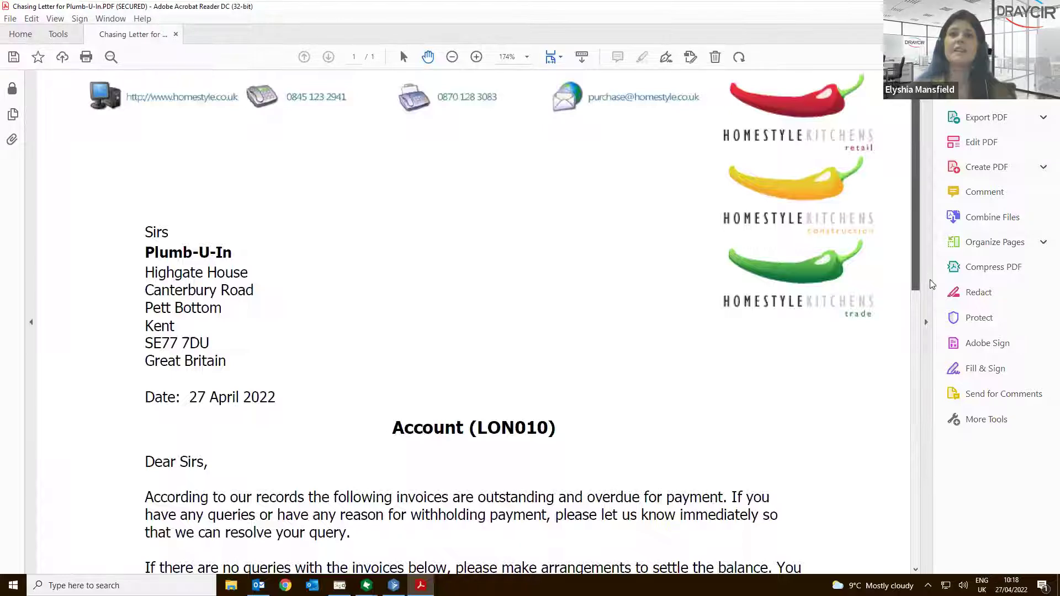
scroll(934, 295, down, 6)
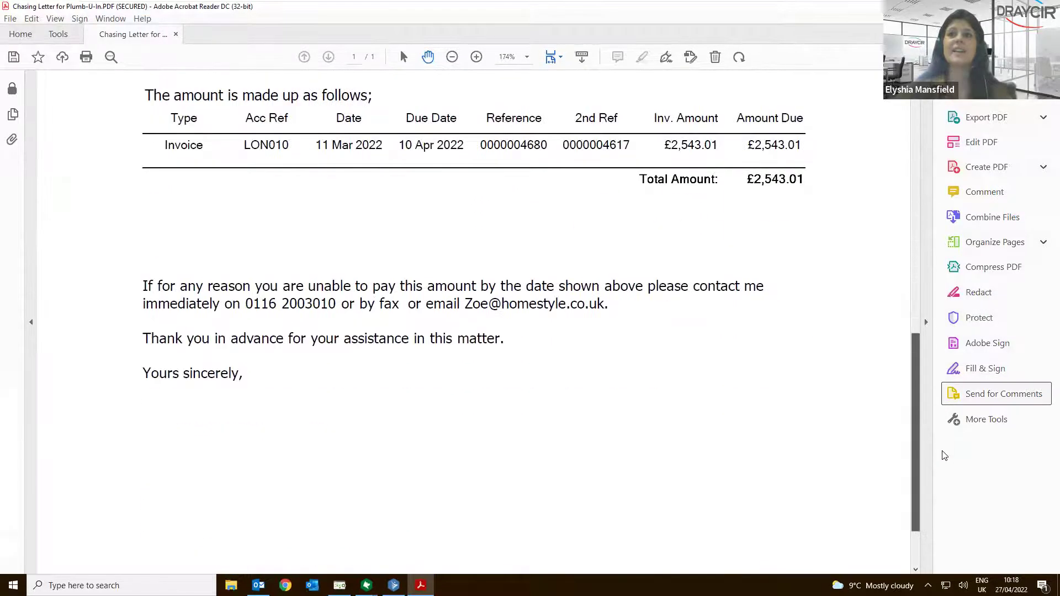
scroll(922, 489, up, 11)
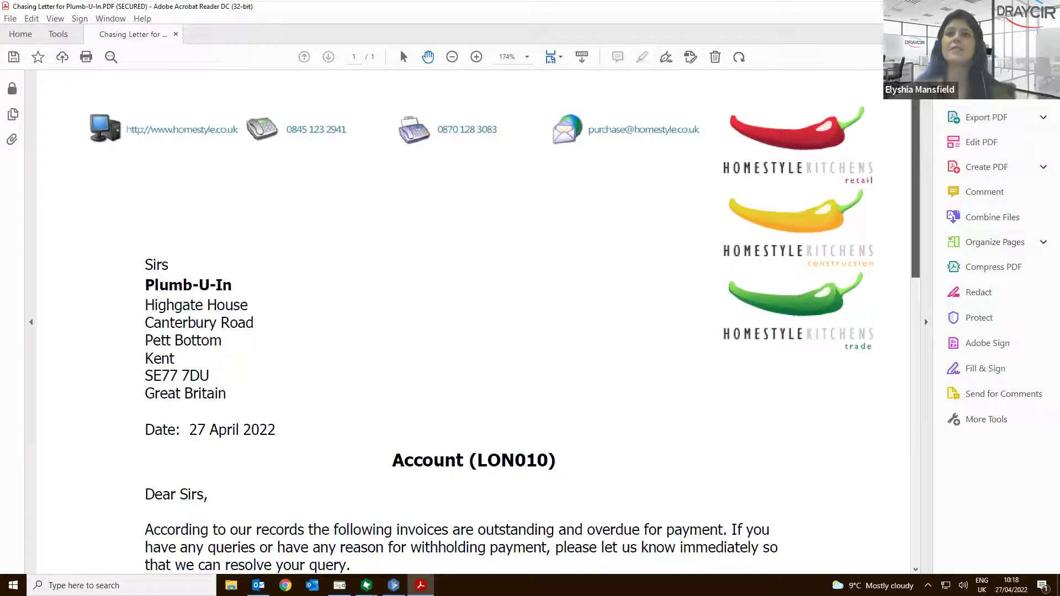
key(ctrl+q)
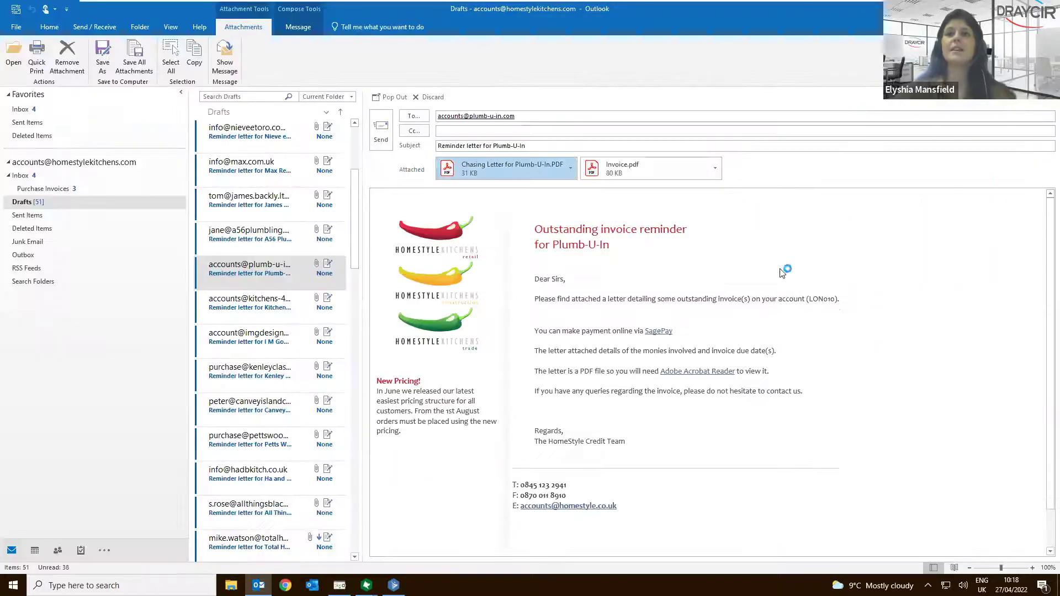
Open the attached Invoice.pdf, look through its pages at 150% zoom and close it
click(688, 162)
double_click(688, 162)
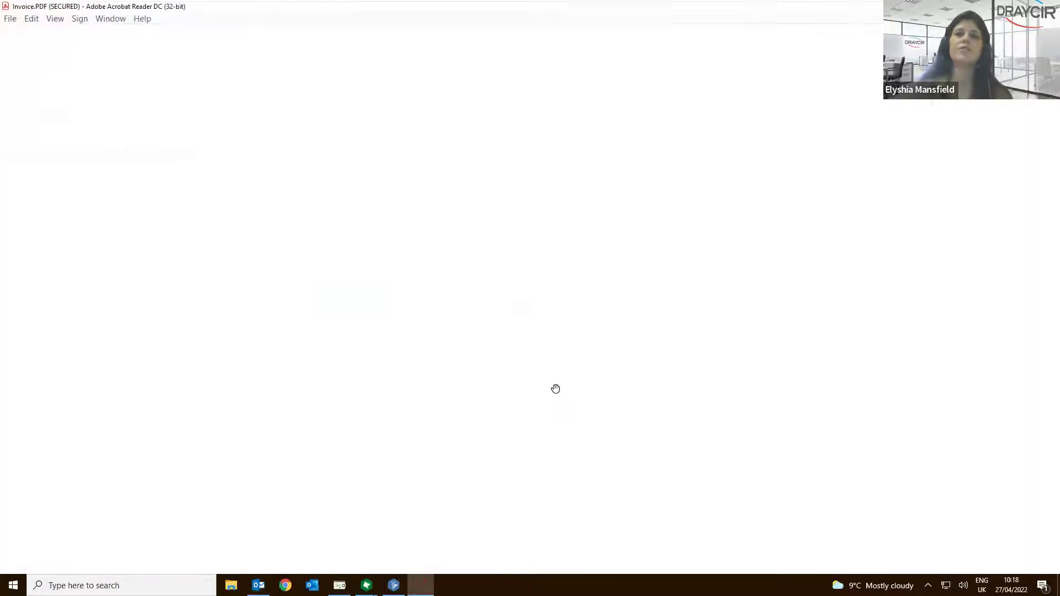
drag(916, 138, 930, 334)
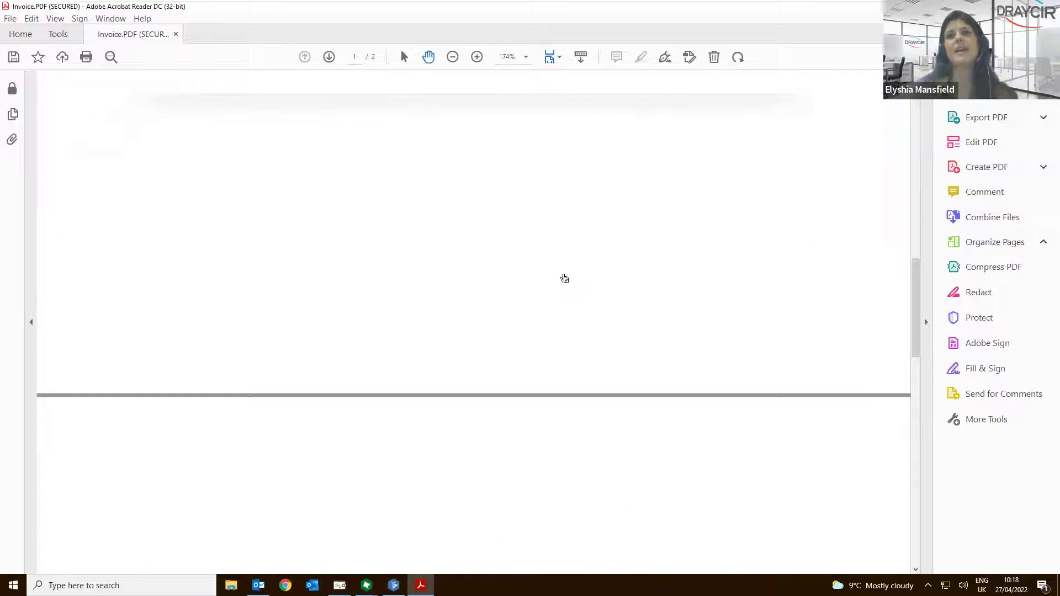
drag(920, 301, 921, 147)
key(ctrl+minus)
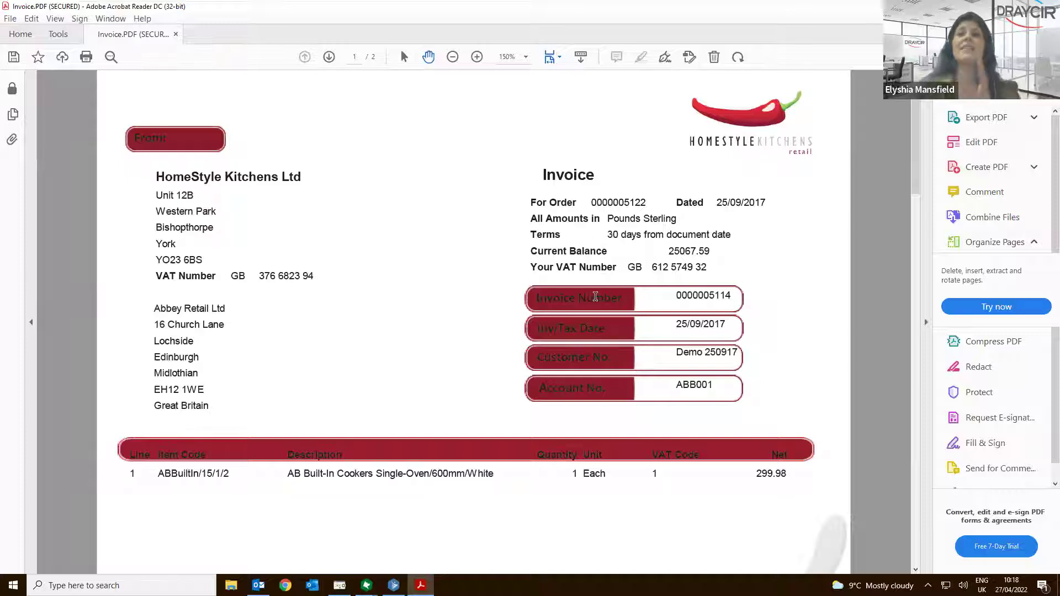
key(ctrl+q)
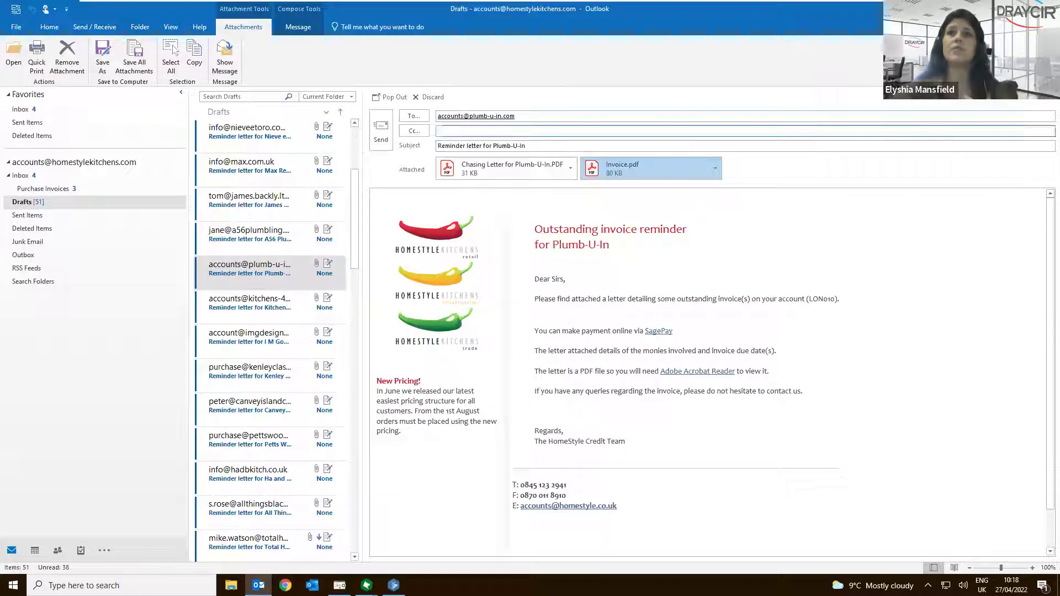
Switch to Credit Hound, close the rules list and open the Abbey Retail Ltd account from the accounts list
key(alt+Tab)
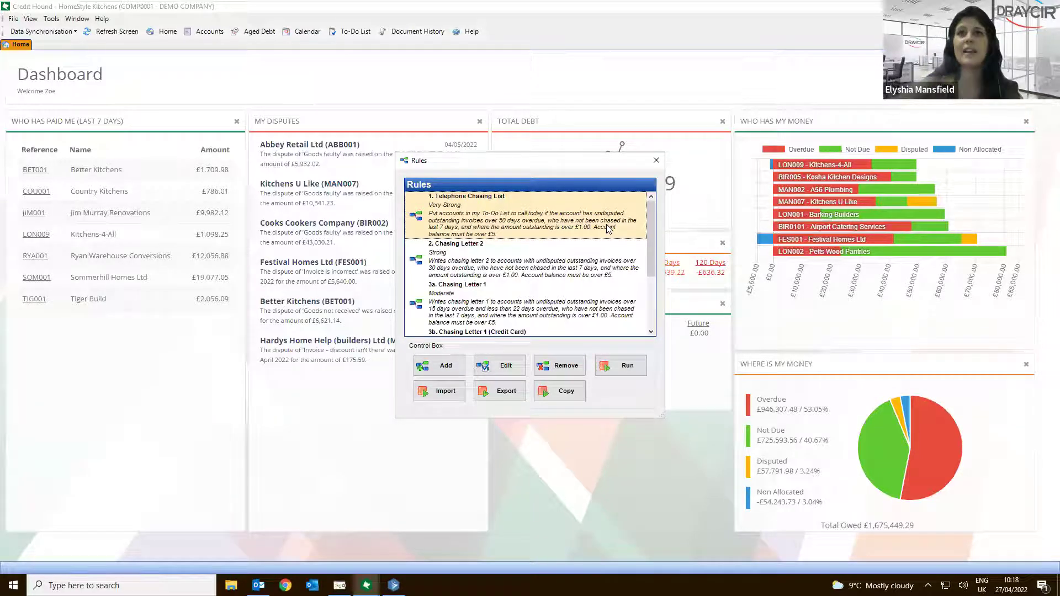
click(655, 160)
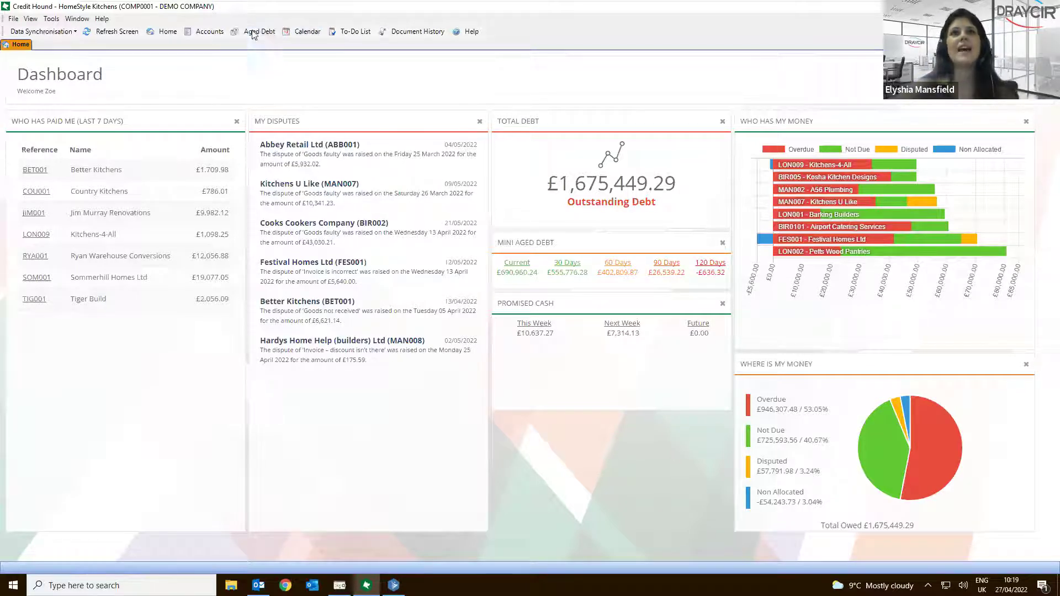
click(223, 33)
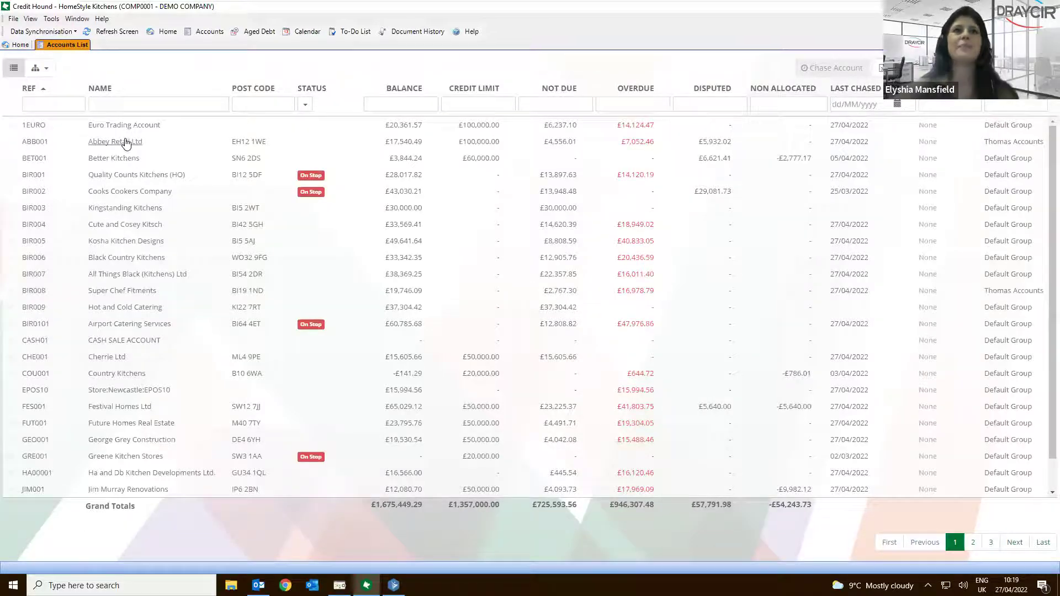
click(126, 143)
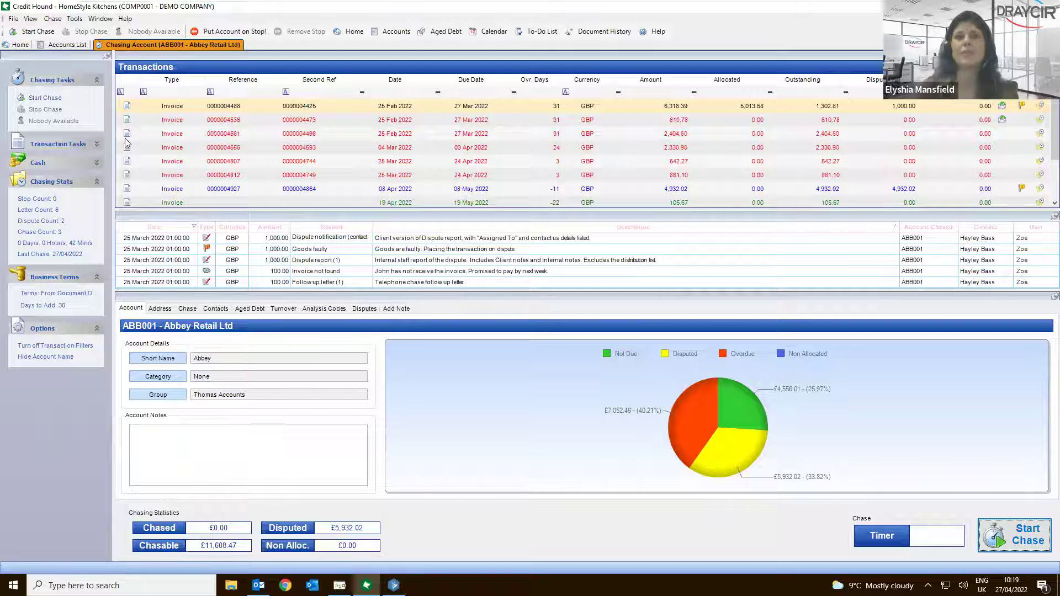
Start a chase on Abbey Retail Ltd, continuing past its outstanding to-do items, and review the history of its overdue invoices
click(1010, 540)
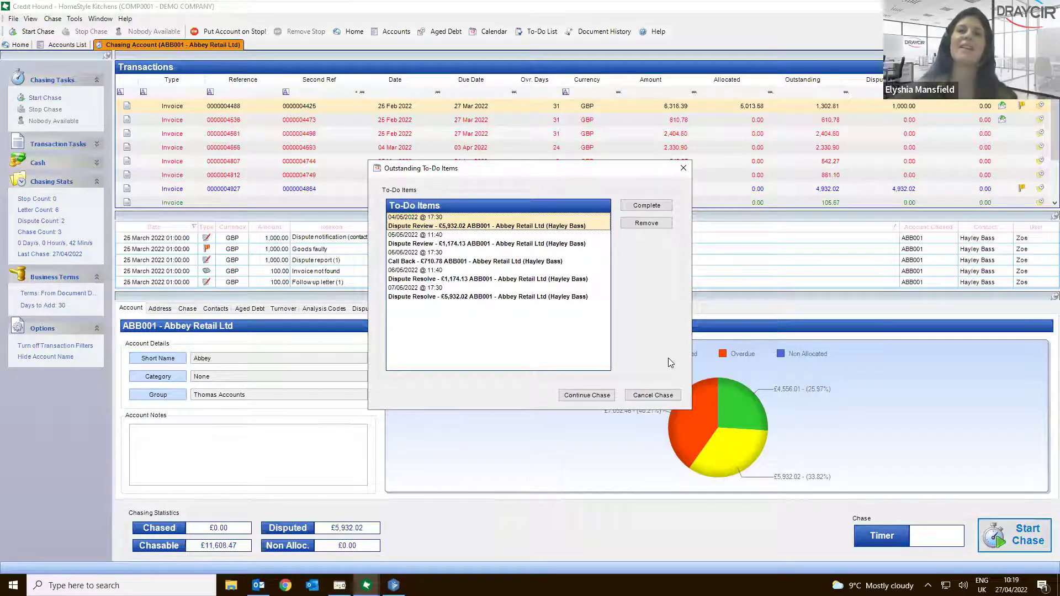
click(597, 394)
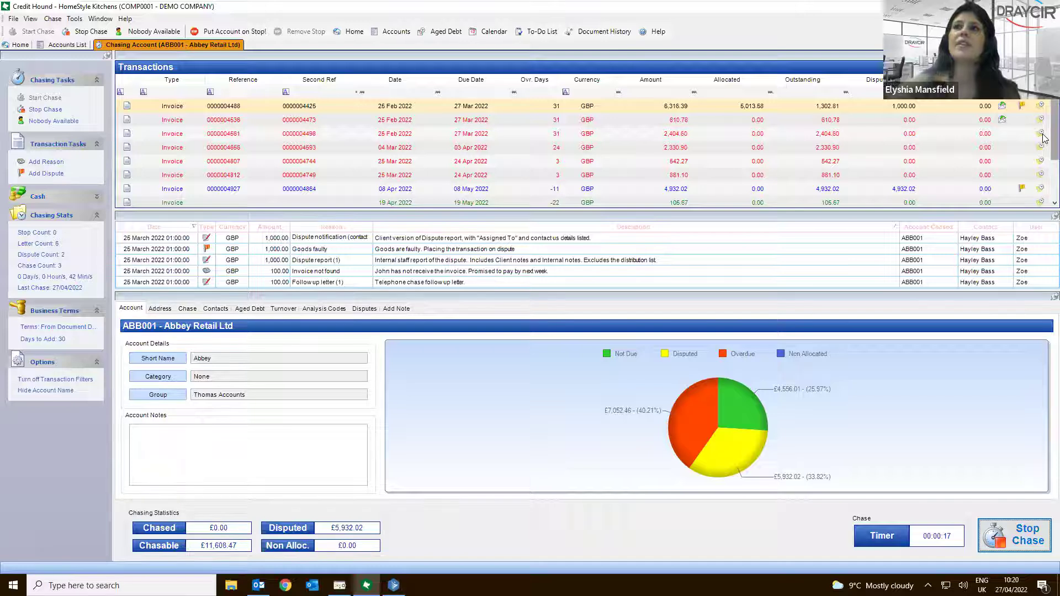
click(690, 136)
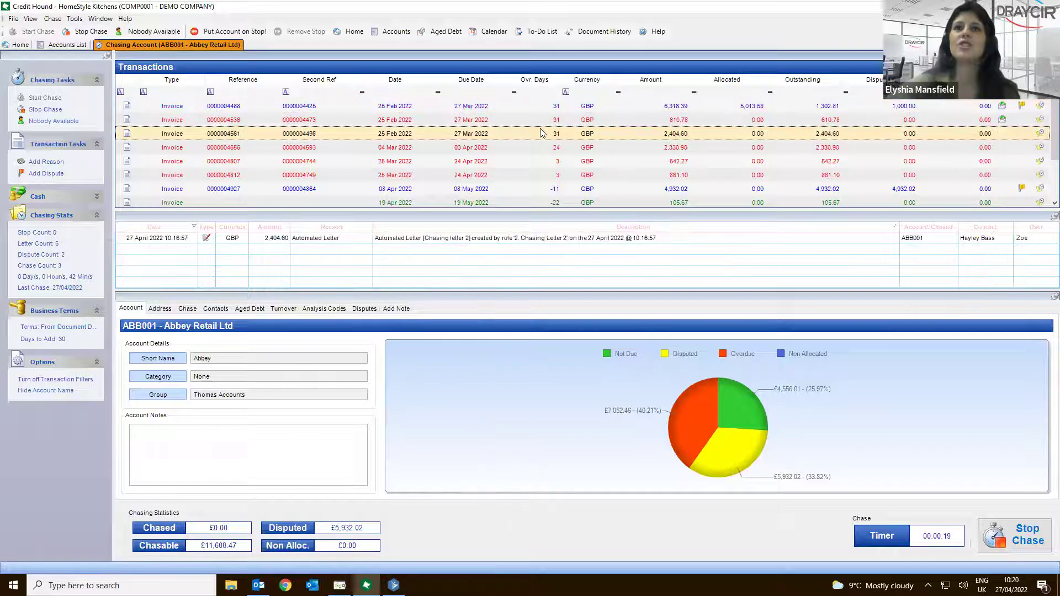
click(509, 120)
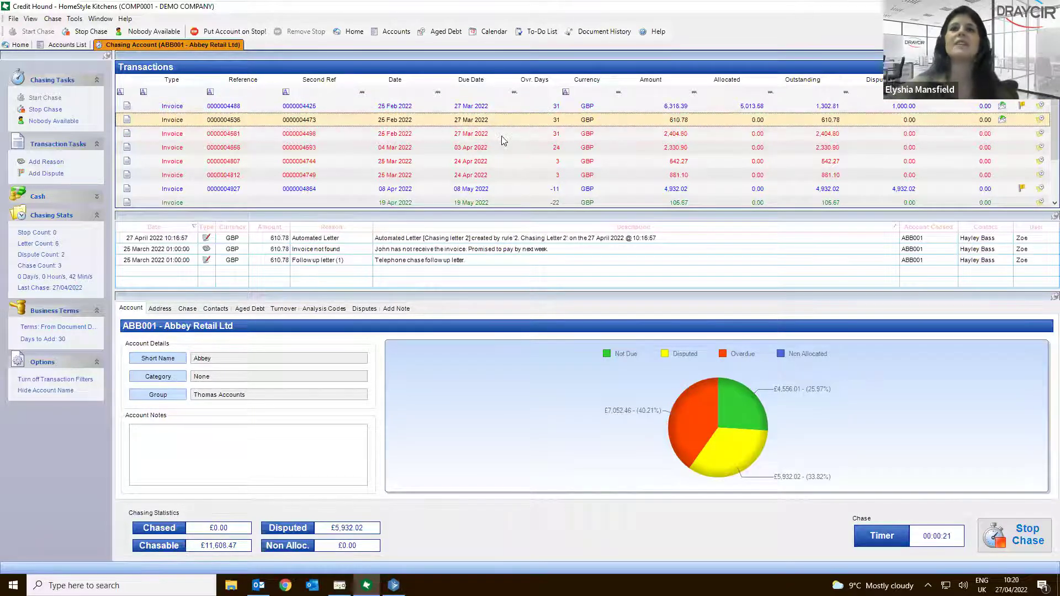
click(504, 135)
click(504, 146)
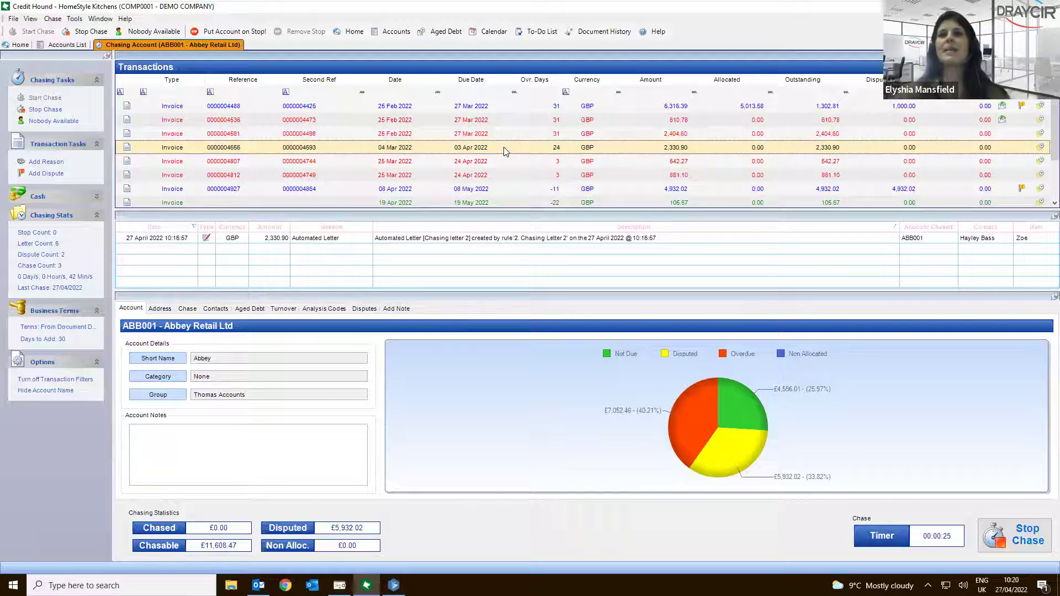
Add a Goods faulty dispute to the £861.10 overdue invoice
click(505, 174)
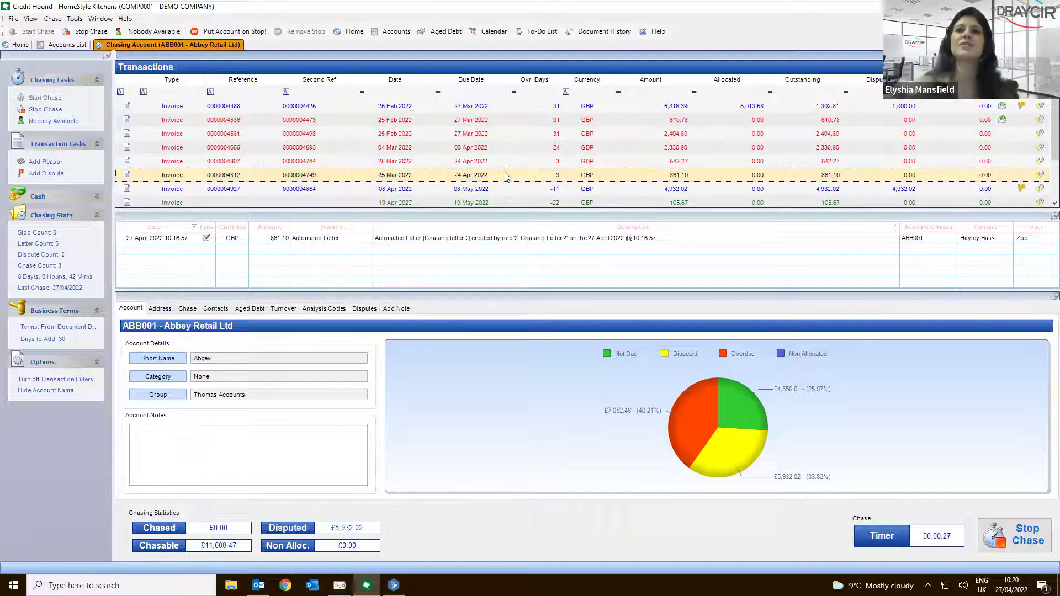
right_click(504, 175)
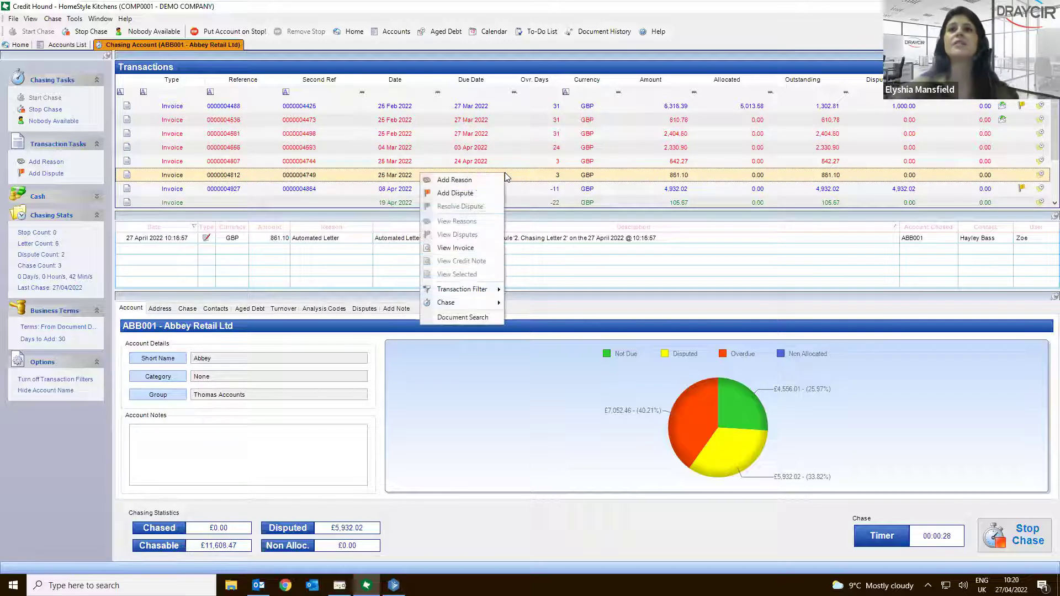
click(479, 193)
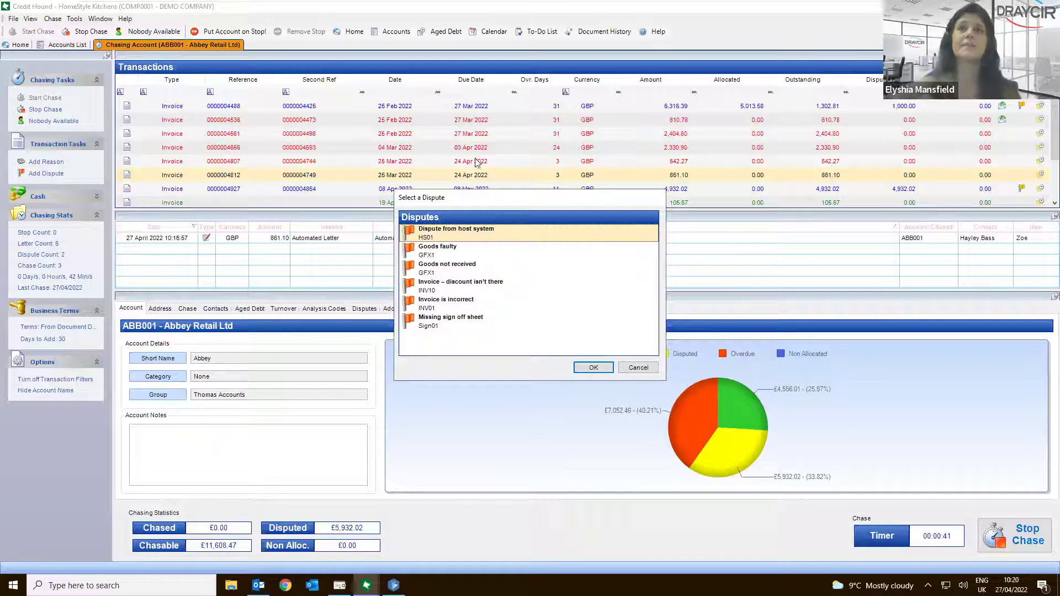
click(464, 251)
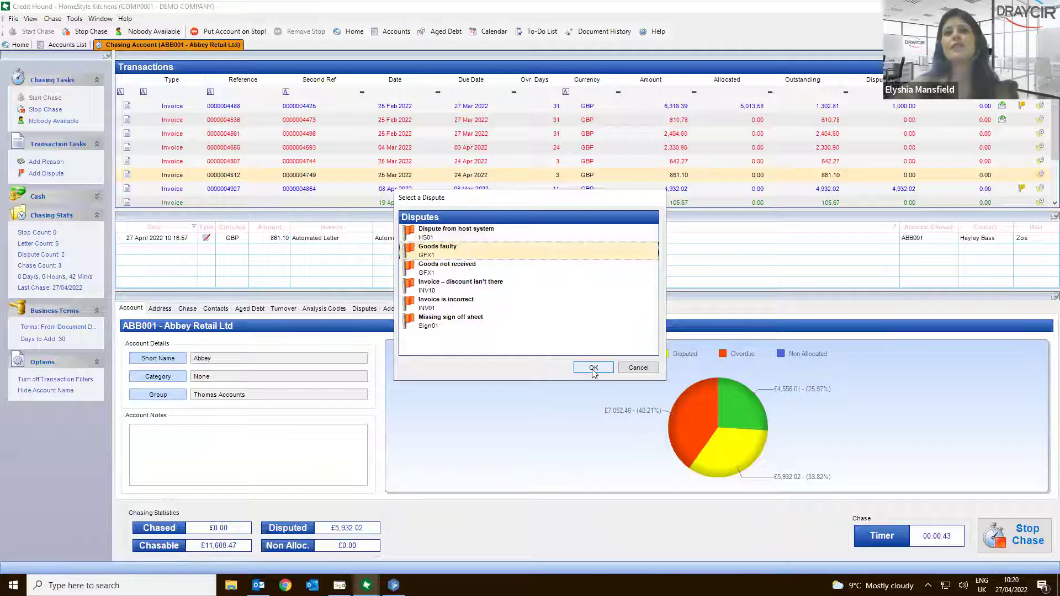
click(595, 369)
Enter "client notes go here" as the dispute's client notes and "Internal notes go here" as its internal notes
click(386, 167)
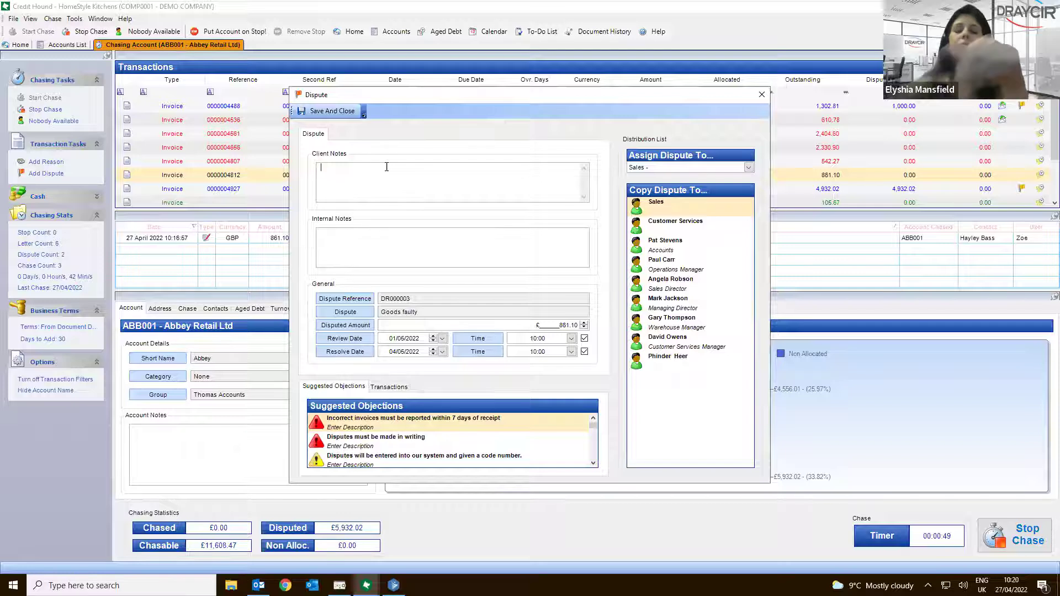
text(client notes go here)
key(Tab)
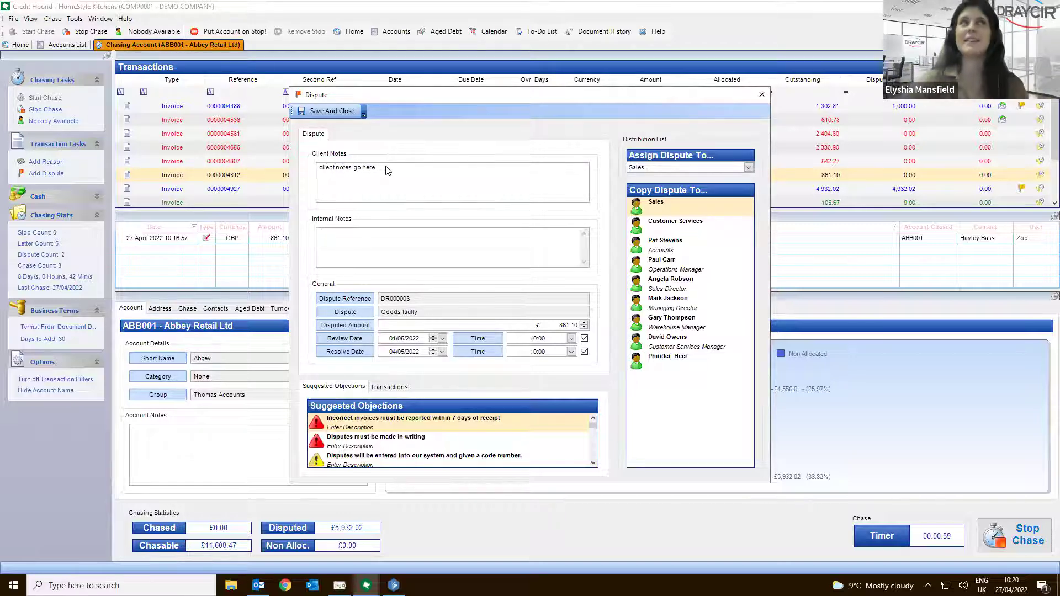
text(Int)
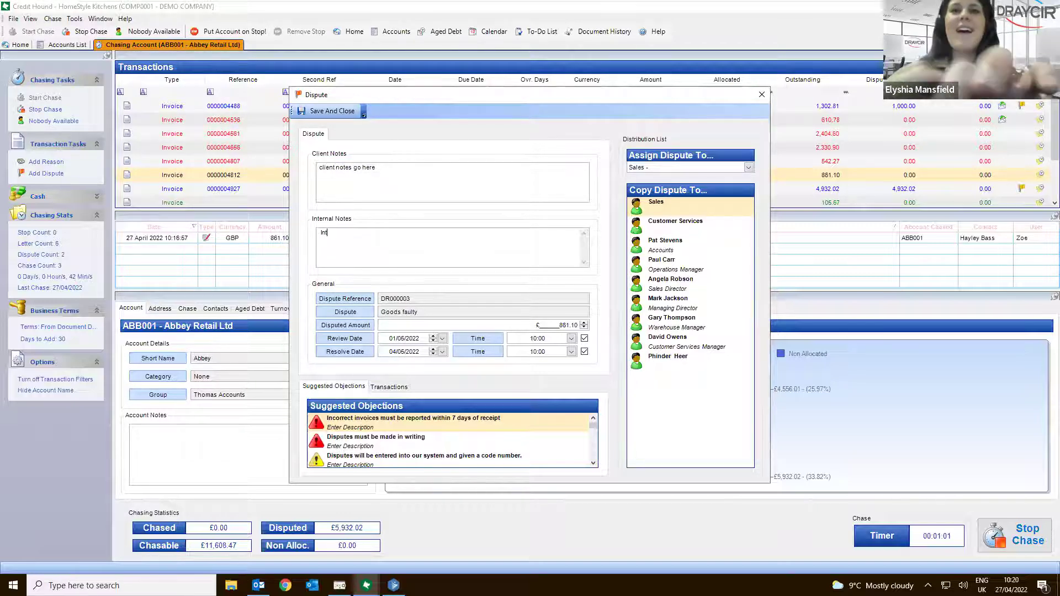
text(ernal notes go here)
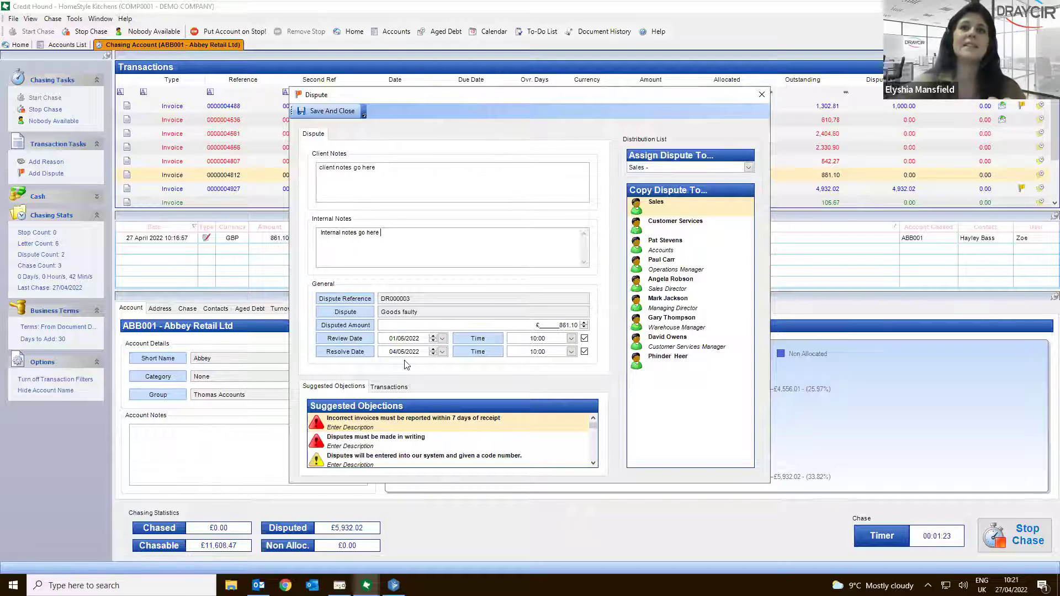
Assign the dispute to the Operations Manager, then save and close it
click(391, 338)
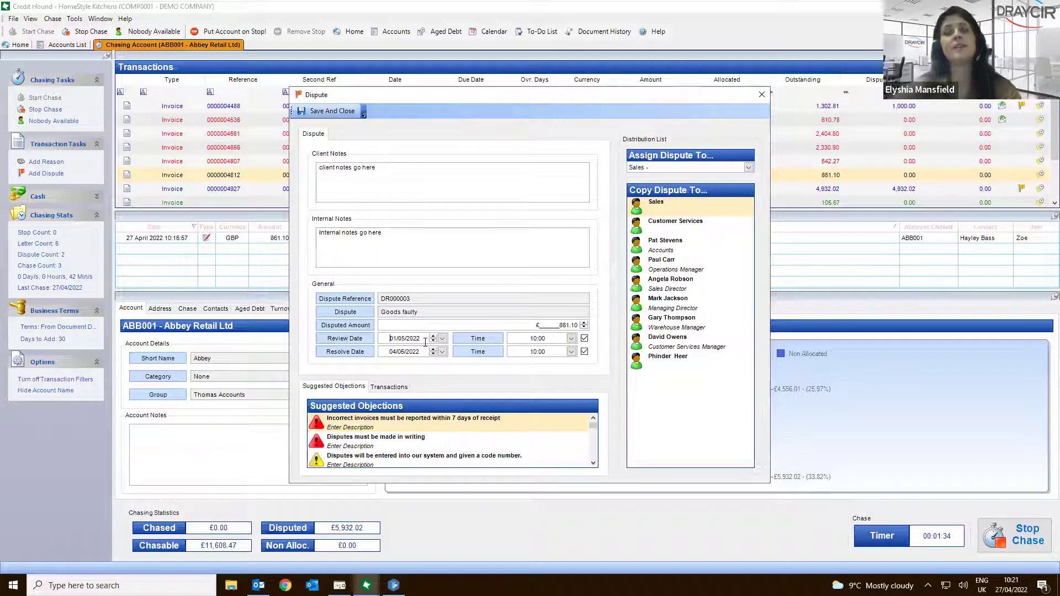
click(678, 166)
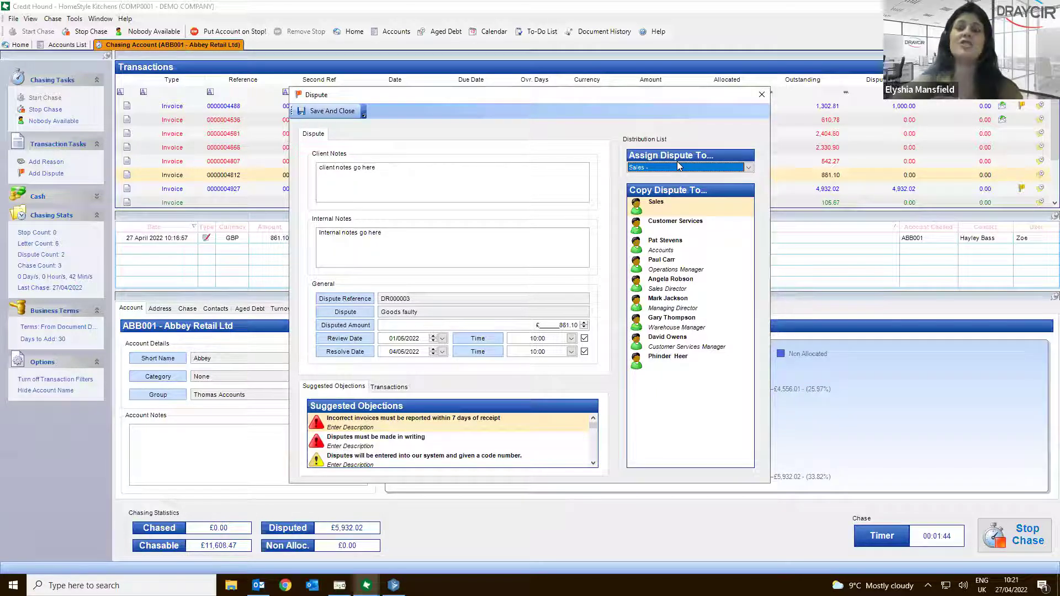
click(485, 250)
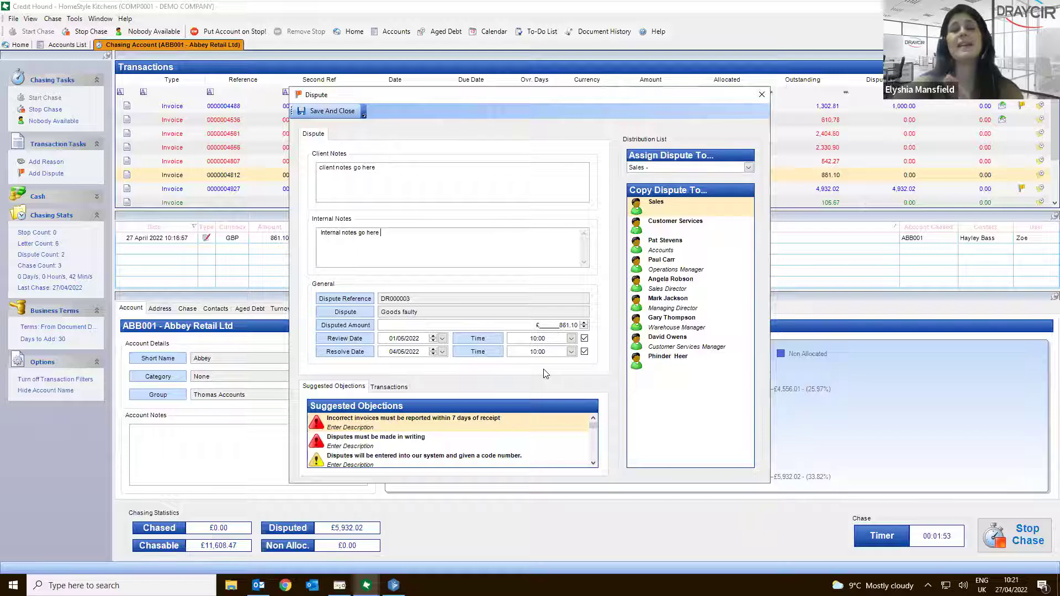
click(703, 168)
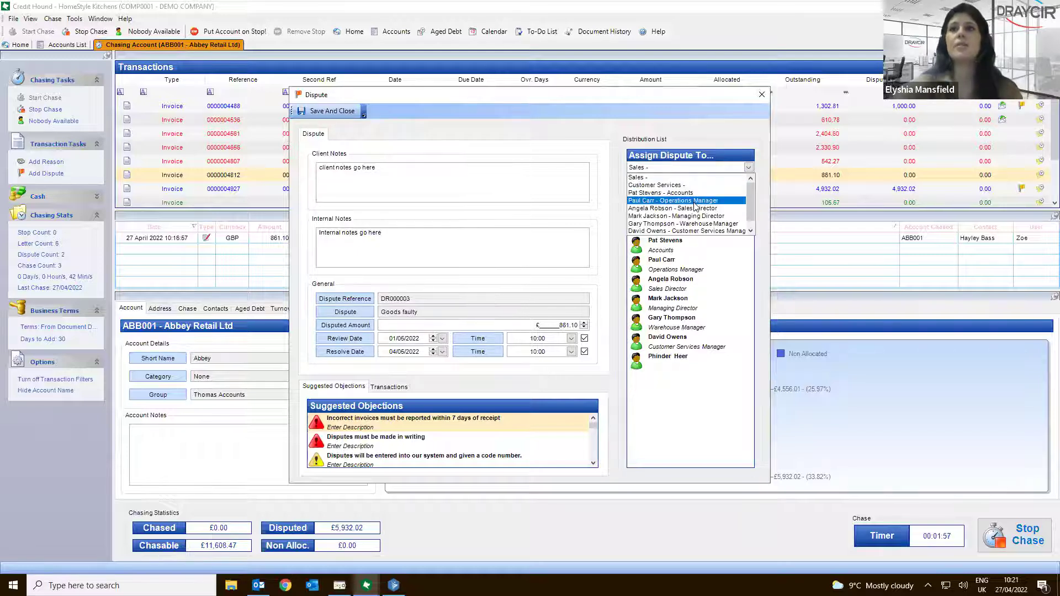
click(694, 206)
click(334, 111)
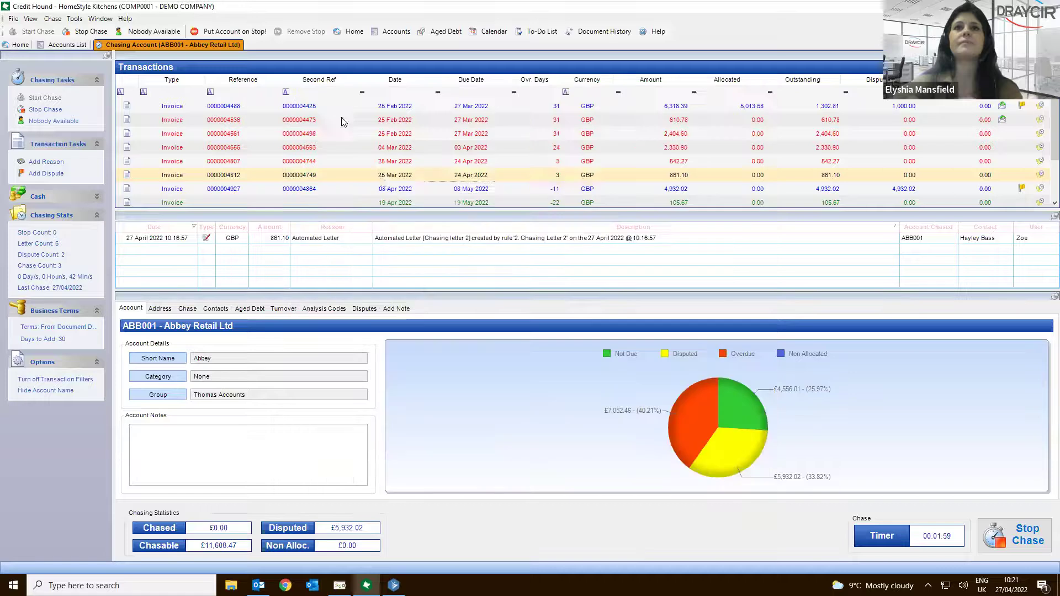
Look through Abbey Retail Ltd's contacts, aged debt and chase details, checking the promised cash amount for selected overdue invoices
click(385, 160)
right_click(385, 160)
click(414, 313)
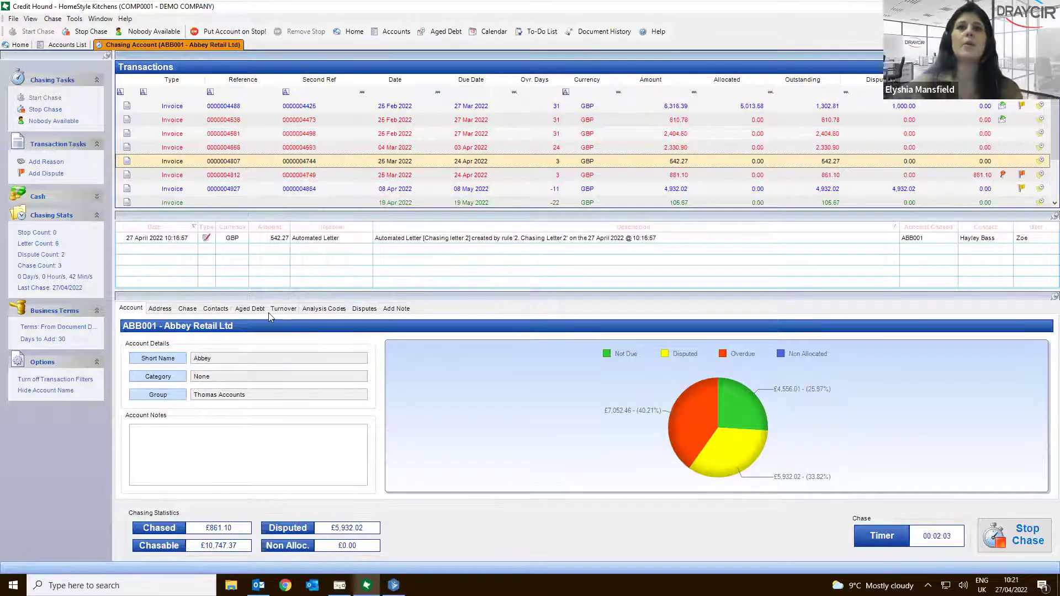
click(219, 309)
click(250, 308)
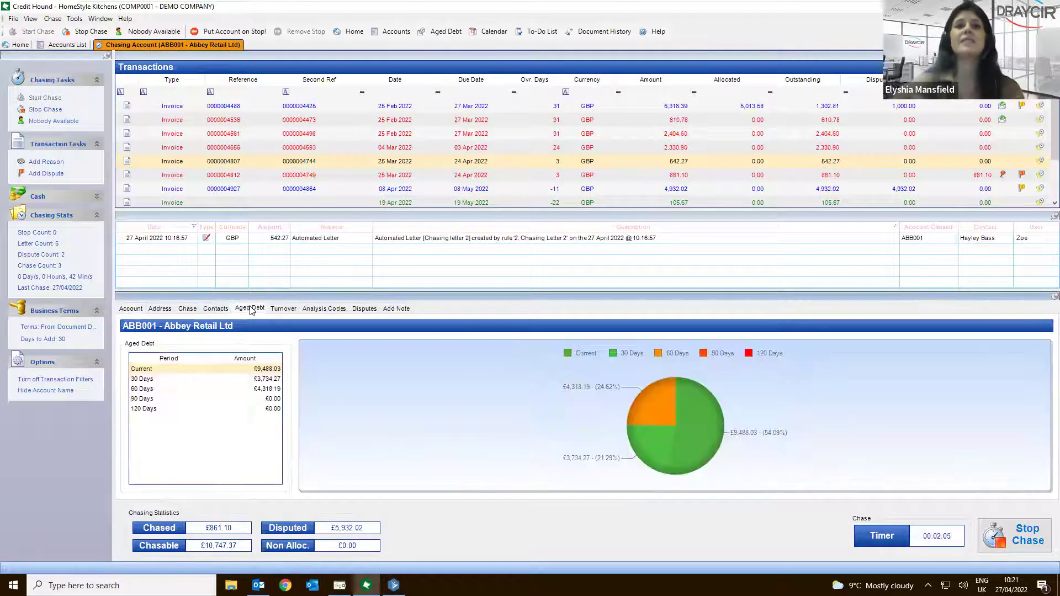
click(189, 309)
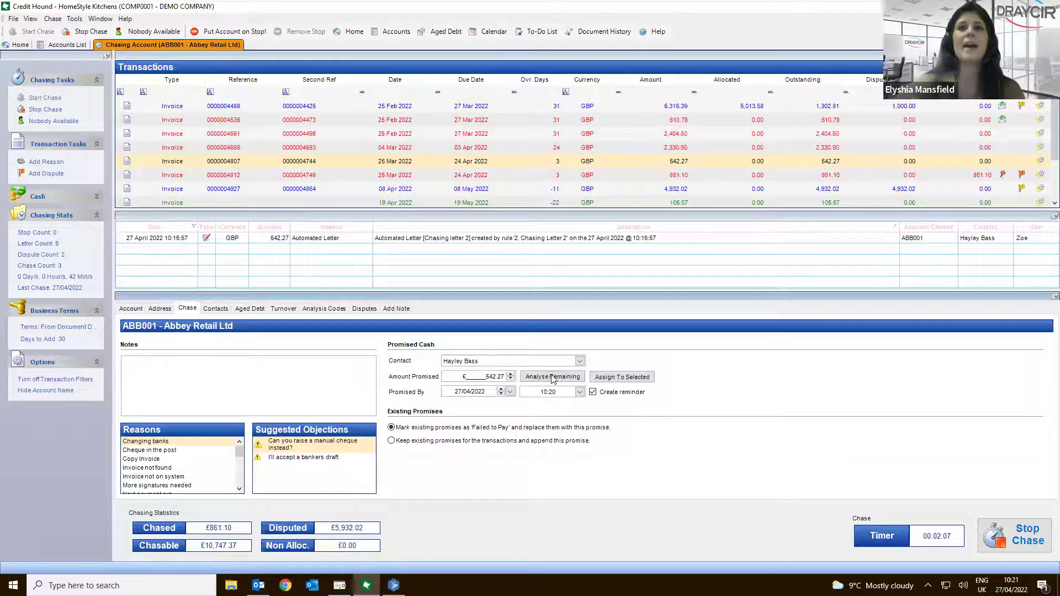
ctrl+click(484, 133)
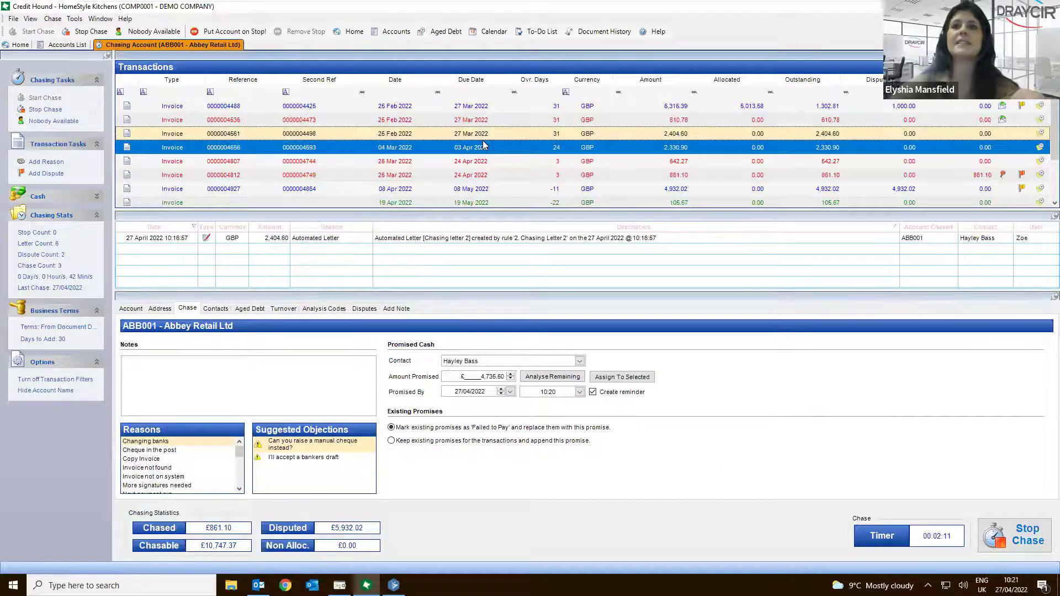
click(454, 242)
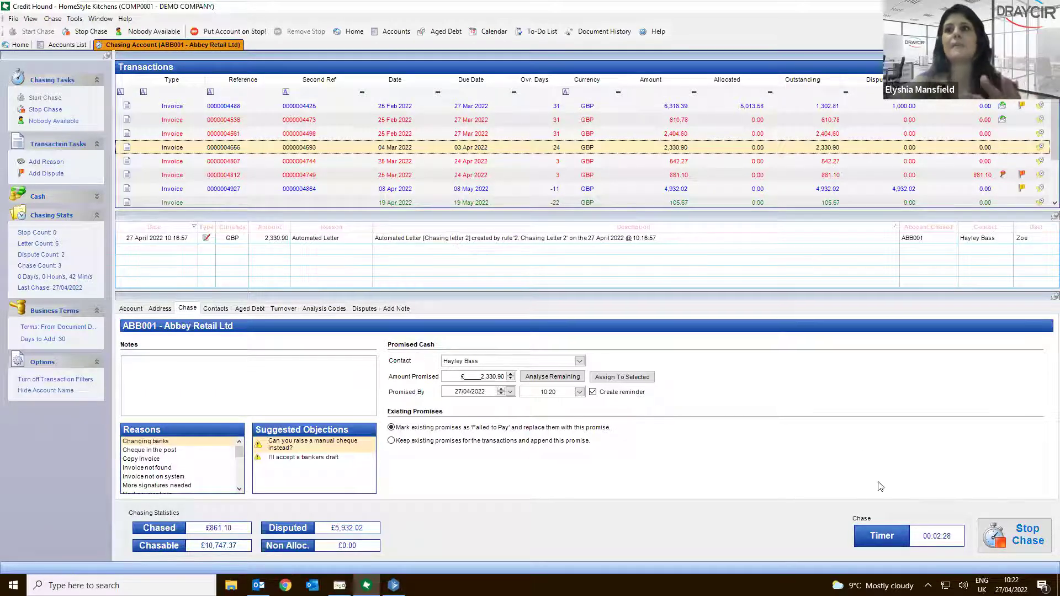
Finish the chase, excluding it from automated letters, and produce the dispute letters with Dispute report (1)
click(1003, 536)
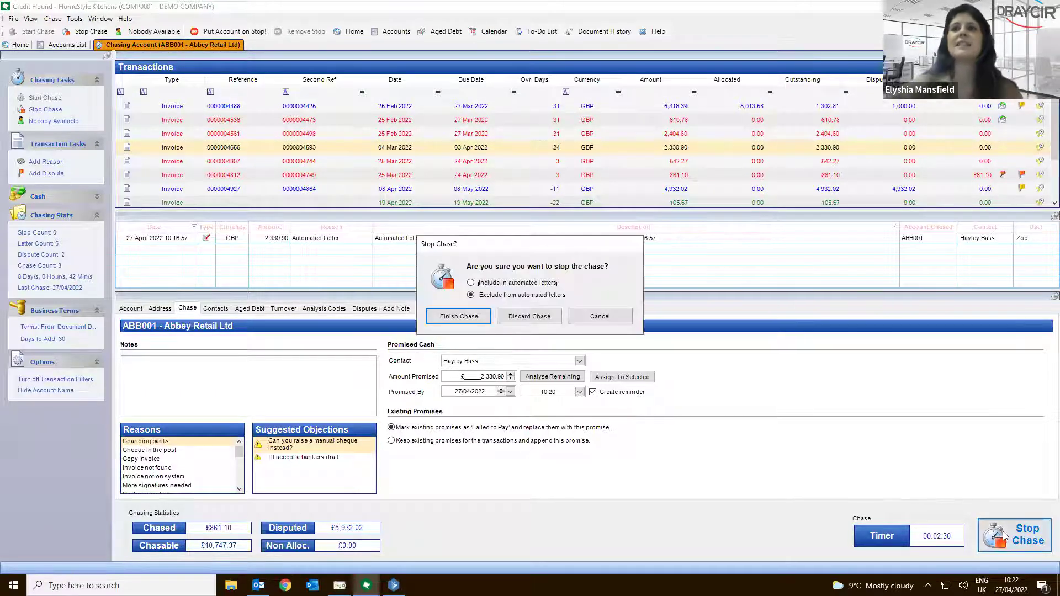
click(462, 317)
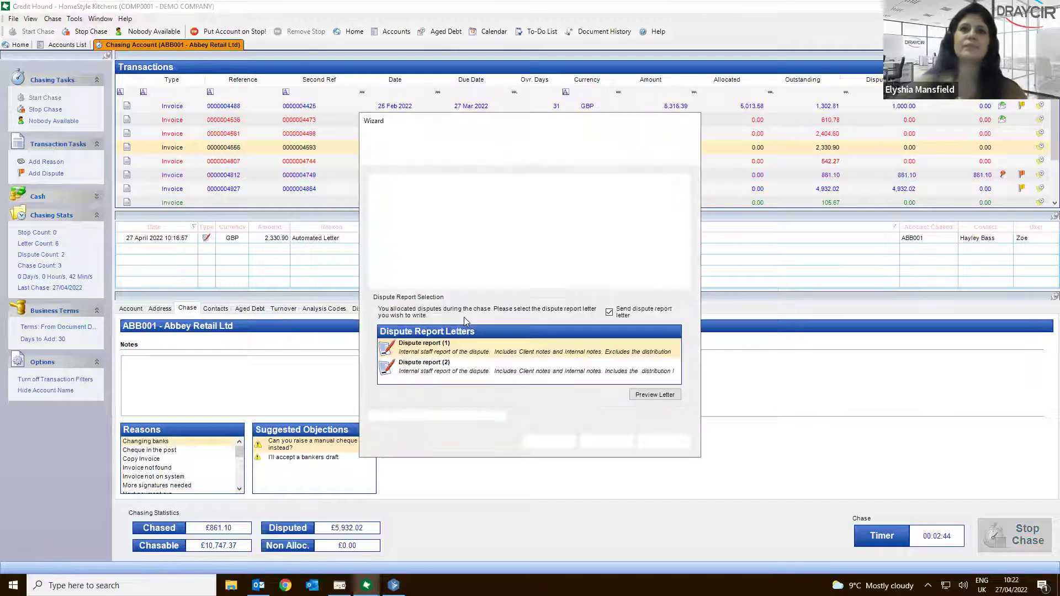
click(662, 440)
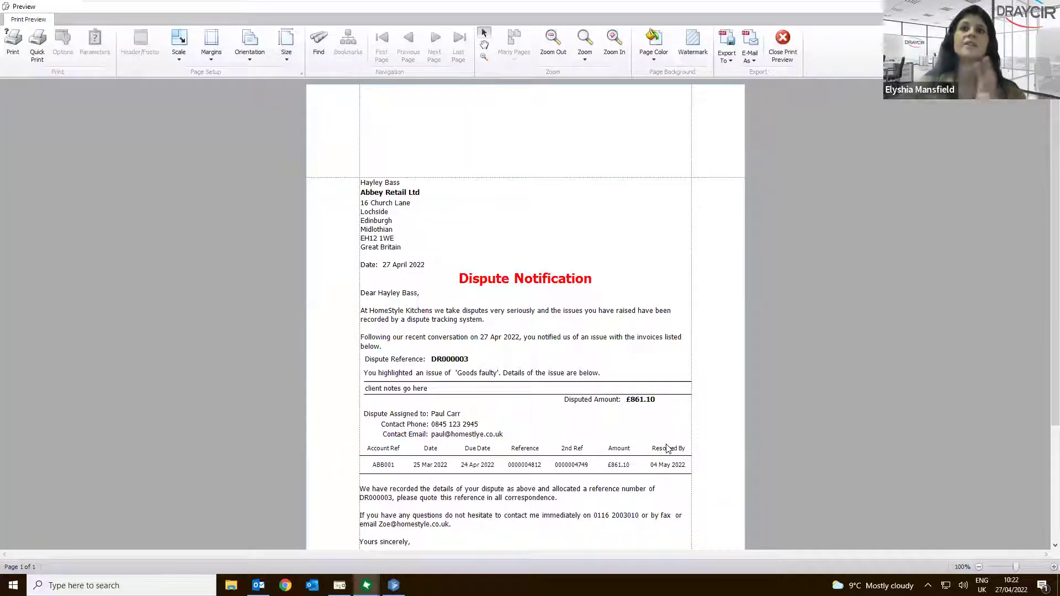
Read through the customer's Dispute Notification letter, print it and close its preview
mouse_move(1042, 148)
mouse_down()
mouse_move(1042, 193)
mouse_move(1045, 150)
mouse_up()
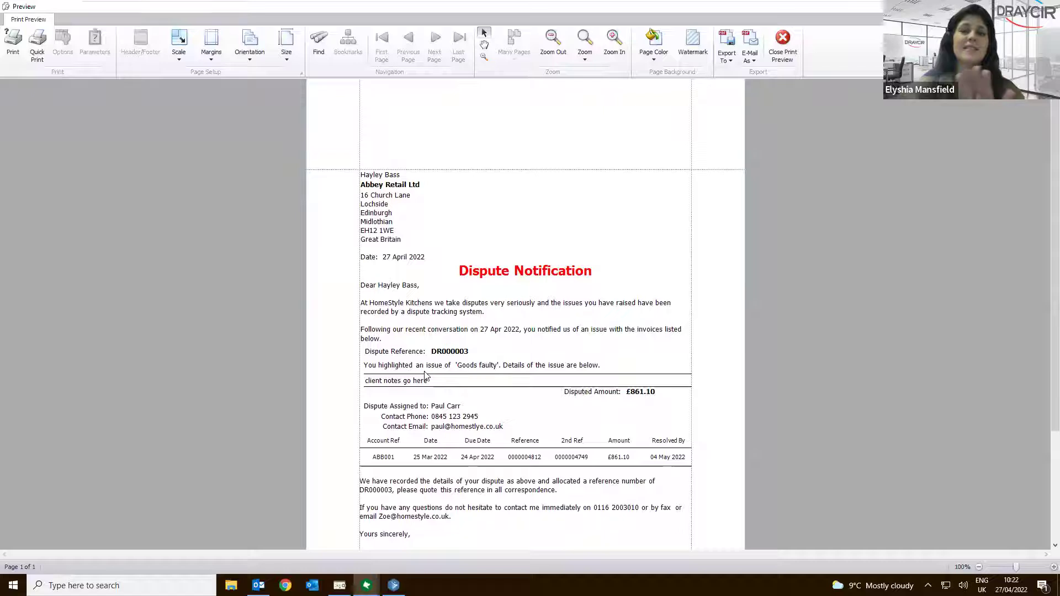
click(4, 52)
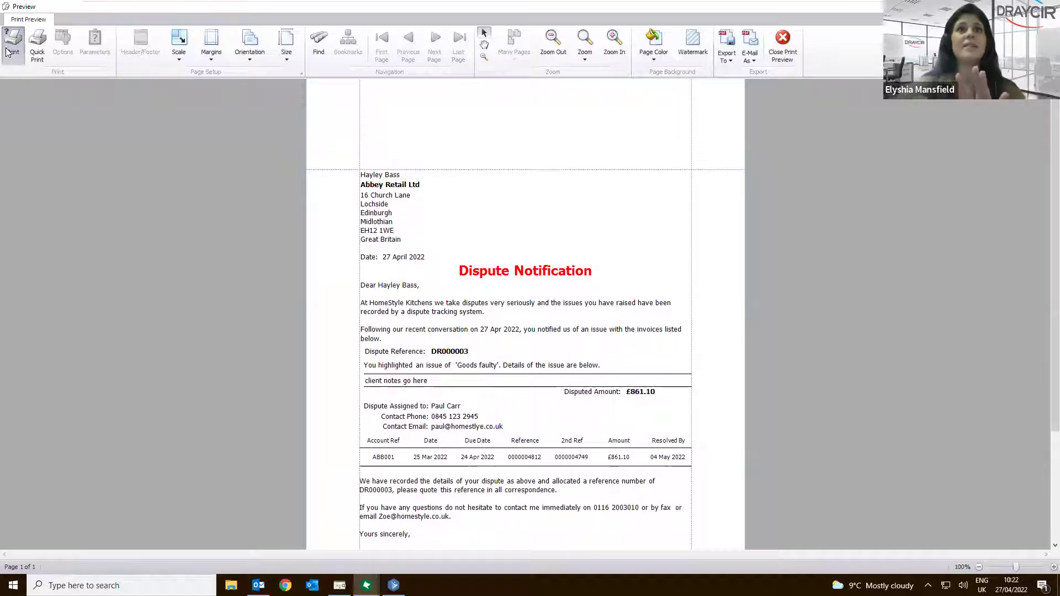
click(148, 228)
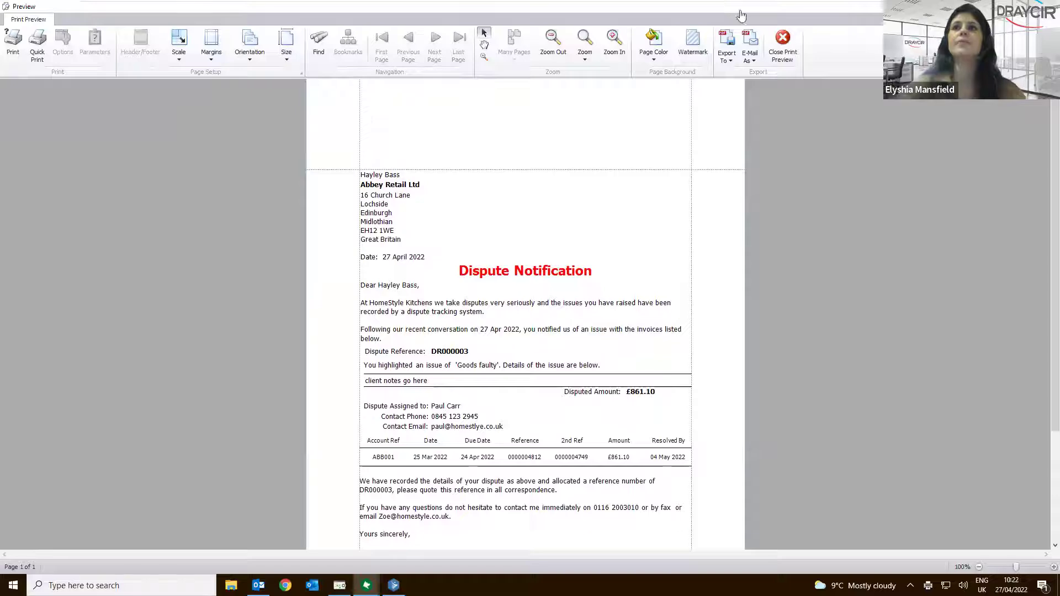
click(782, 44)
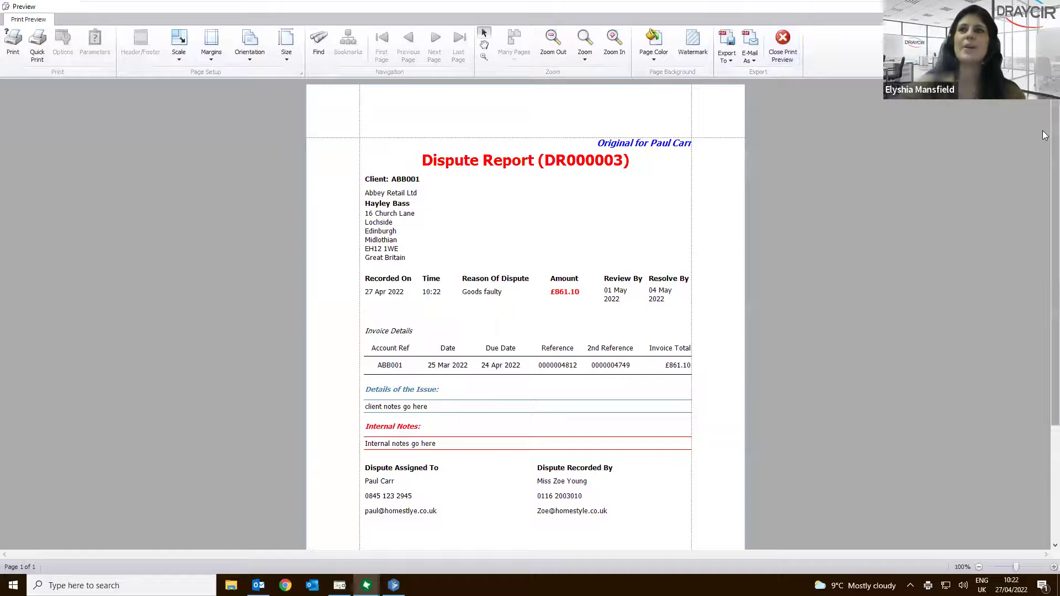
Read through the internal Dispute Report, print it on Spindle Pro Auto and close its preview
scroll(1042, 154, down, 2)
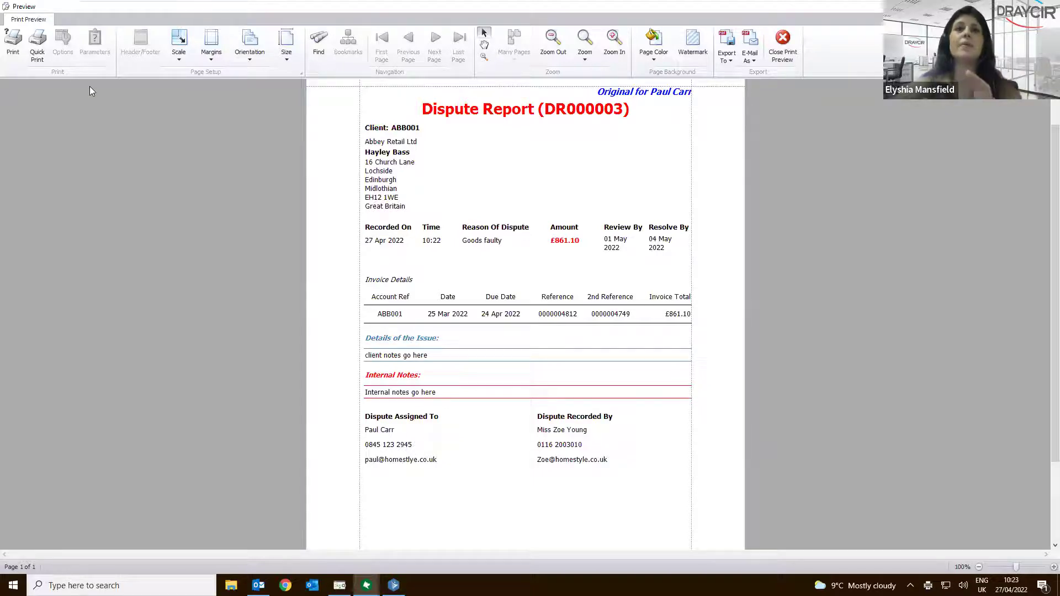
click(9, 49)
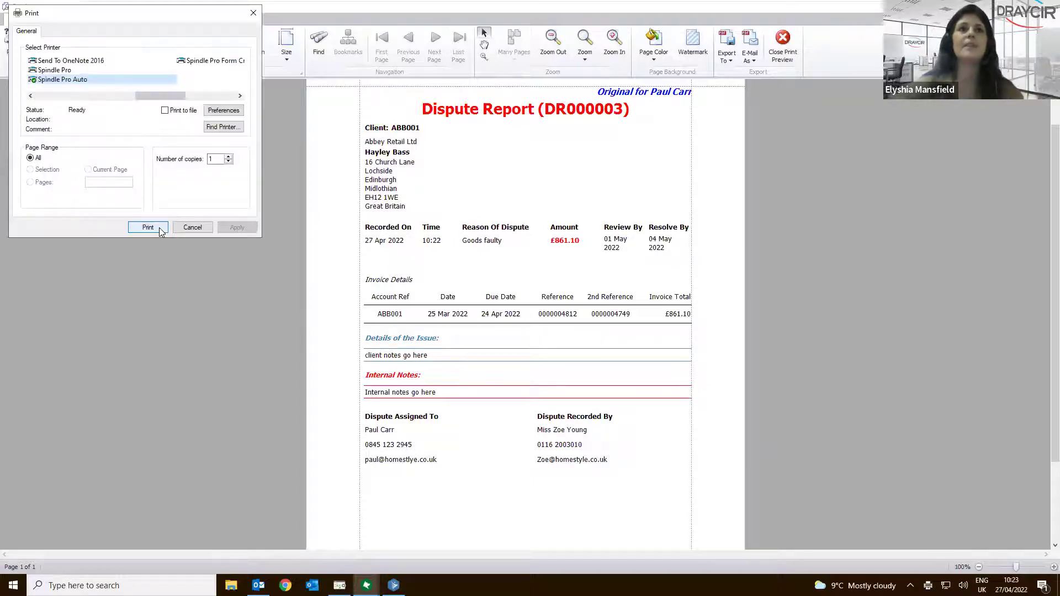
click(154, 229)
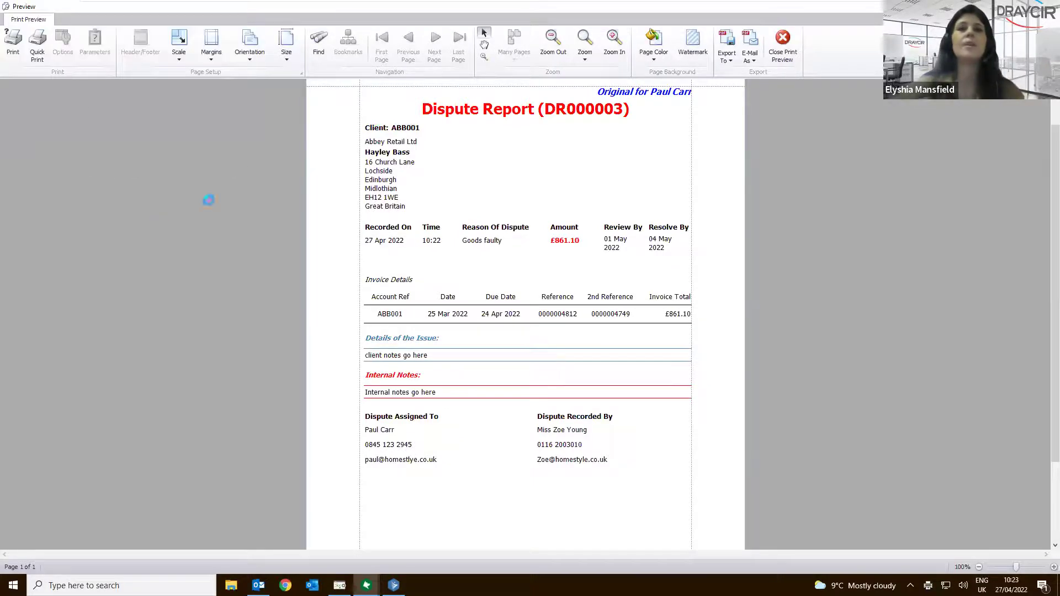
click(784, 42)
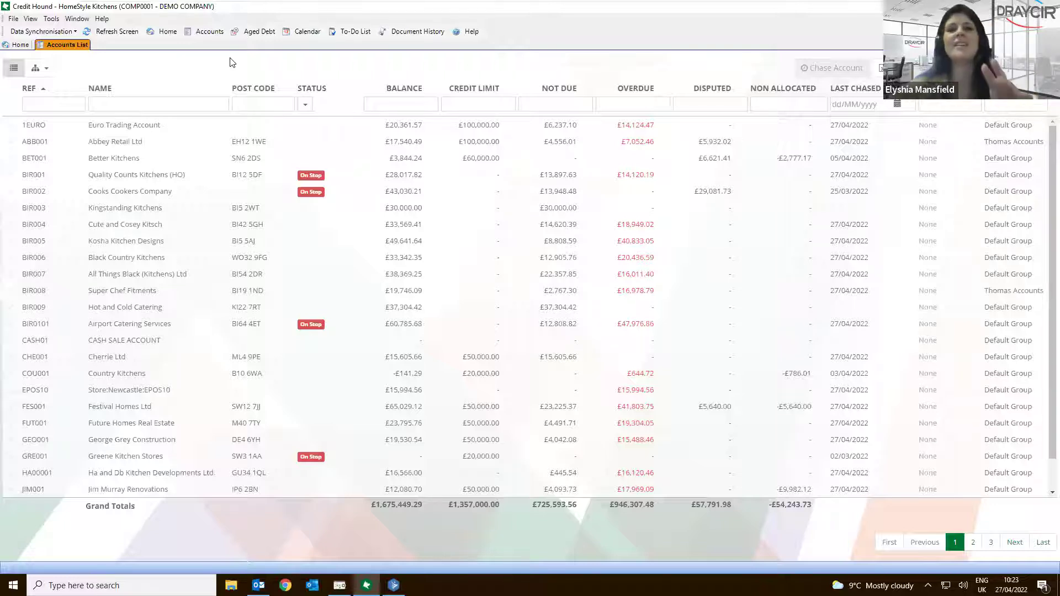
Check the reminder drafts in Outlook and the Spindle Document Distribution processing details, and exit the distribution window
click(258, 585)
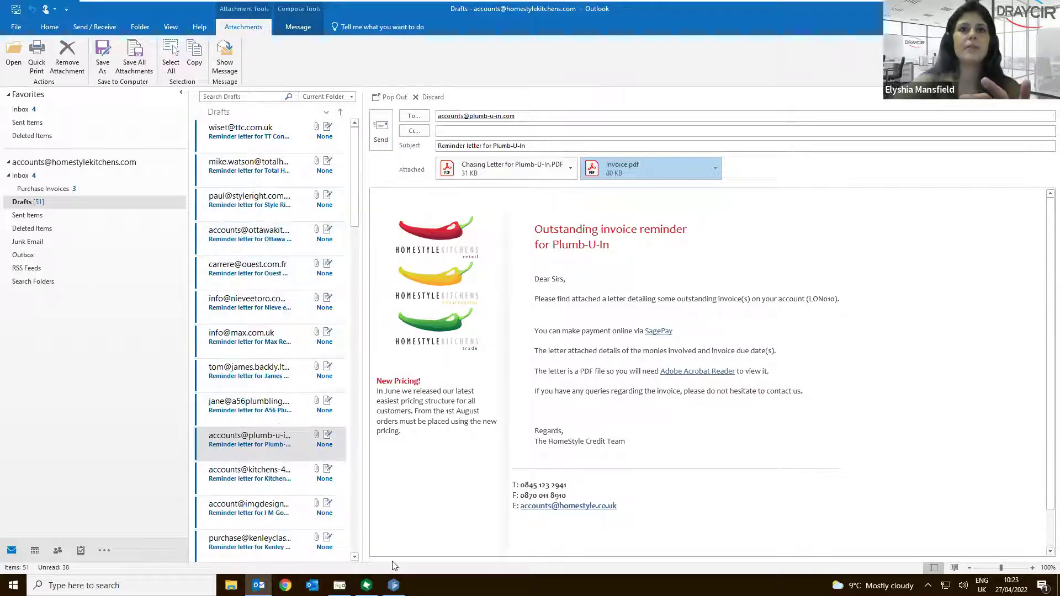
click(394, 585)
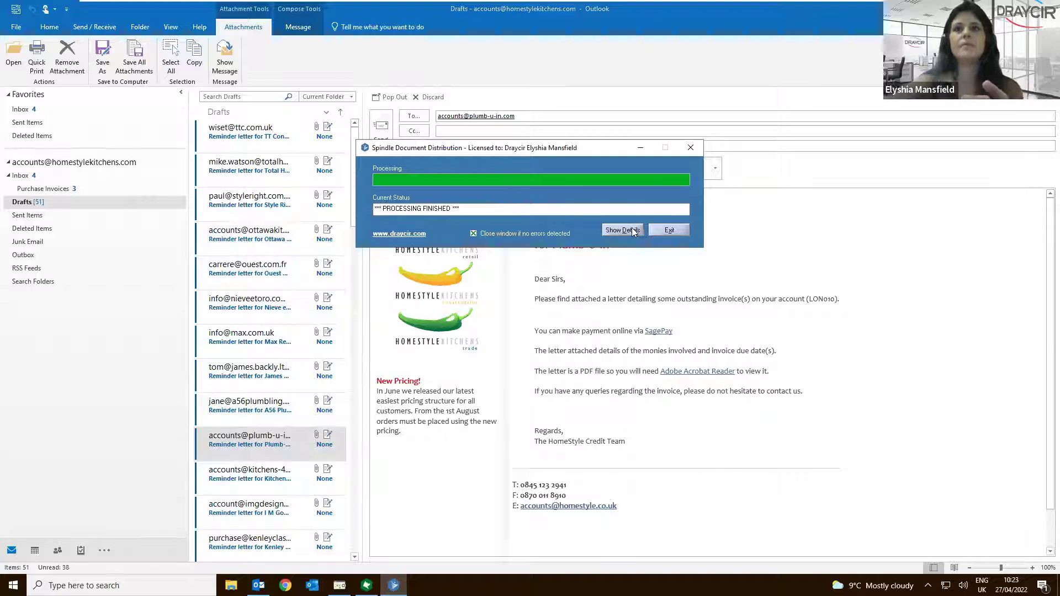
click(670, 230)
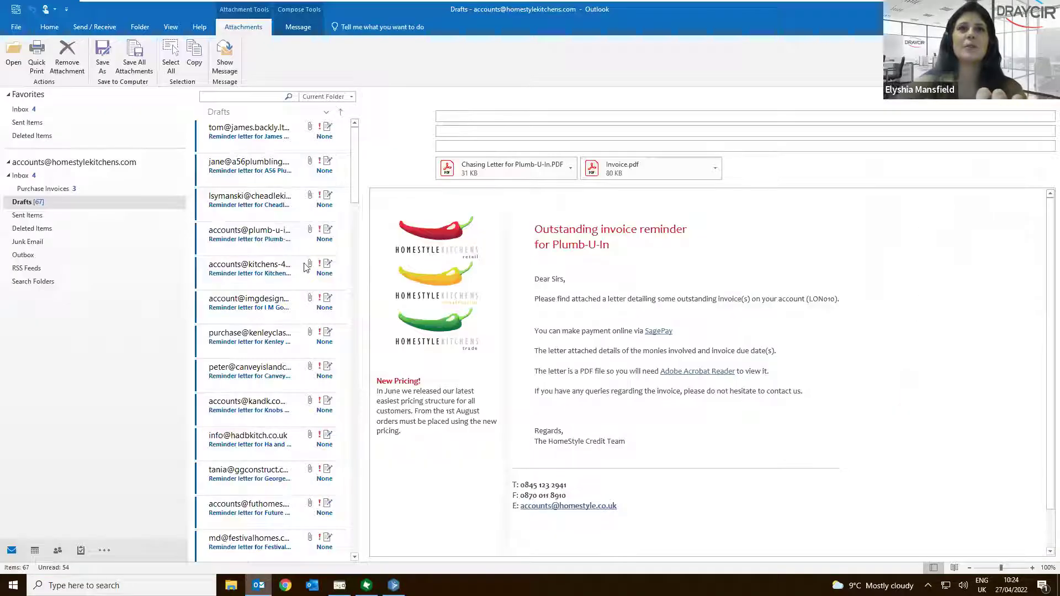
click(258, 585)
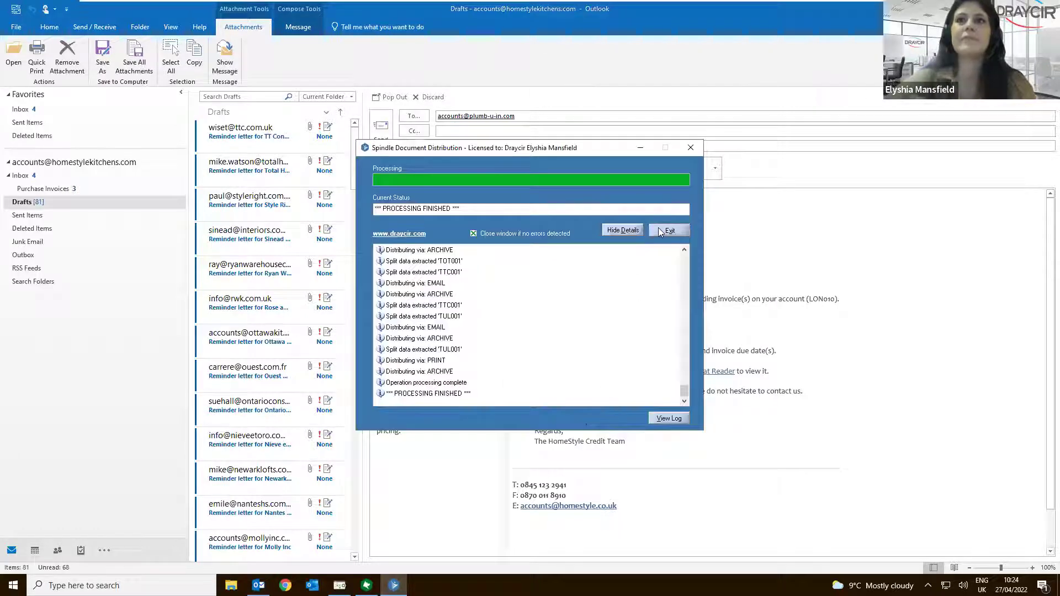
click(659, 230)
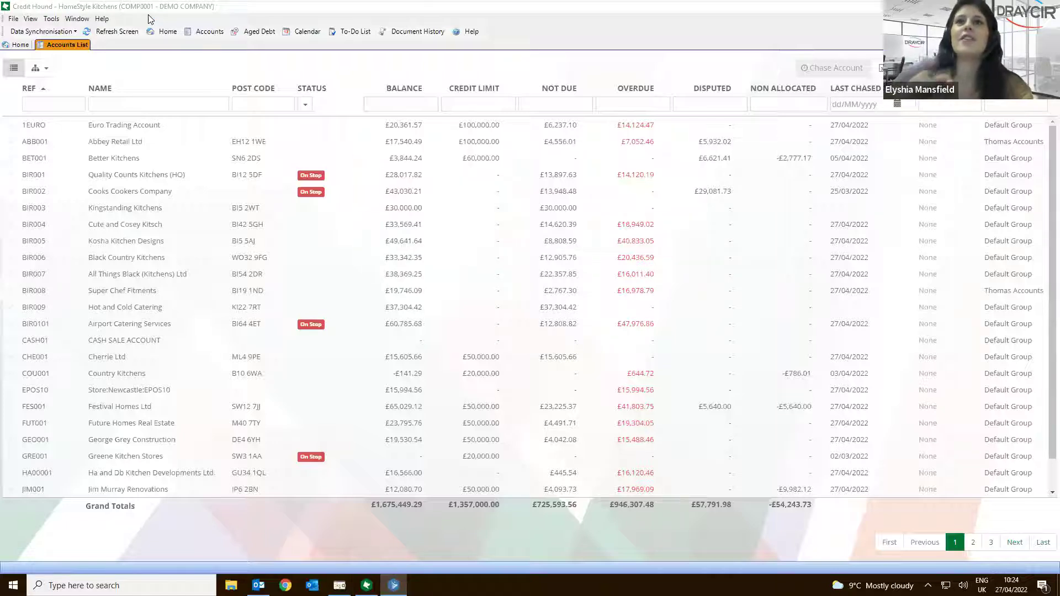
Review the April 2022 calendar and the to-do list for scheduled call backs and disputes, and close both views
click(307, 31)
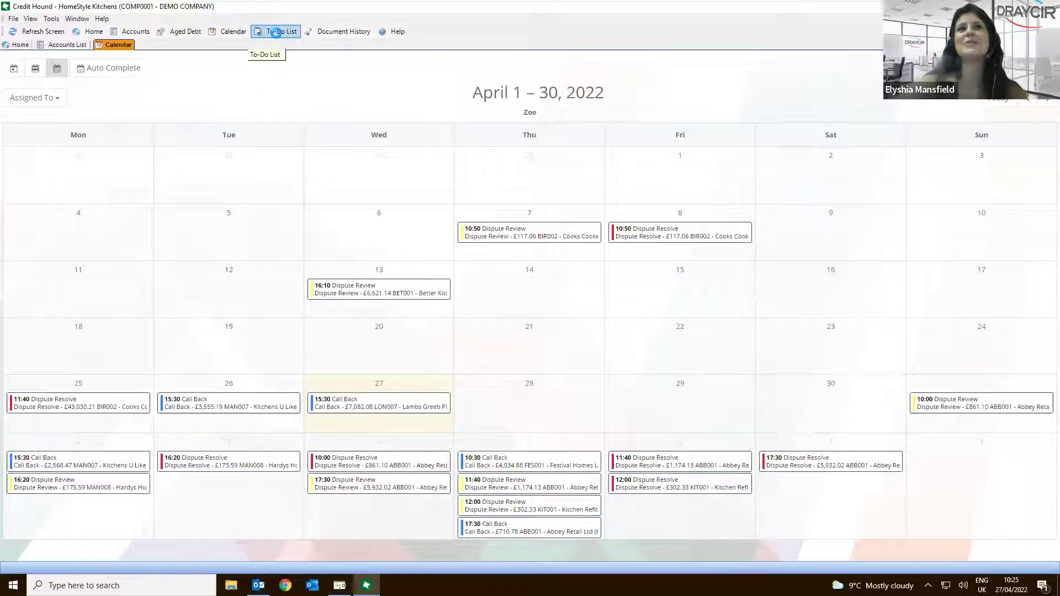
click(277, 34)
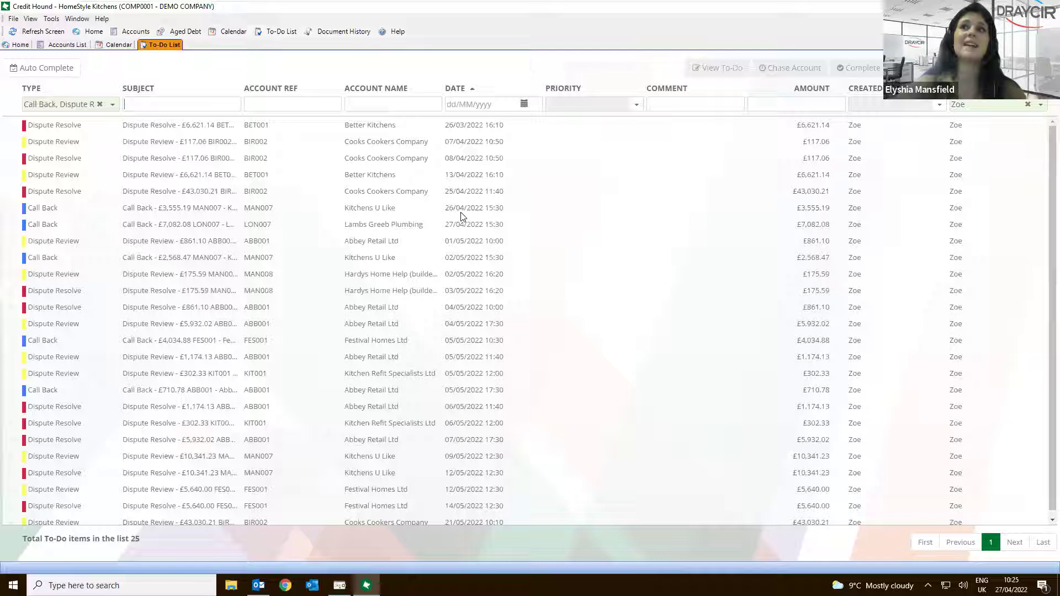
right_click(179, 47)
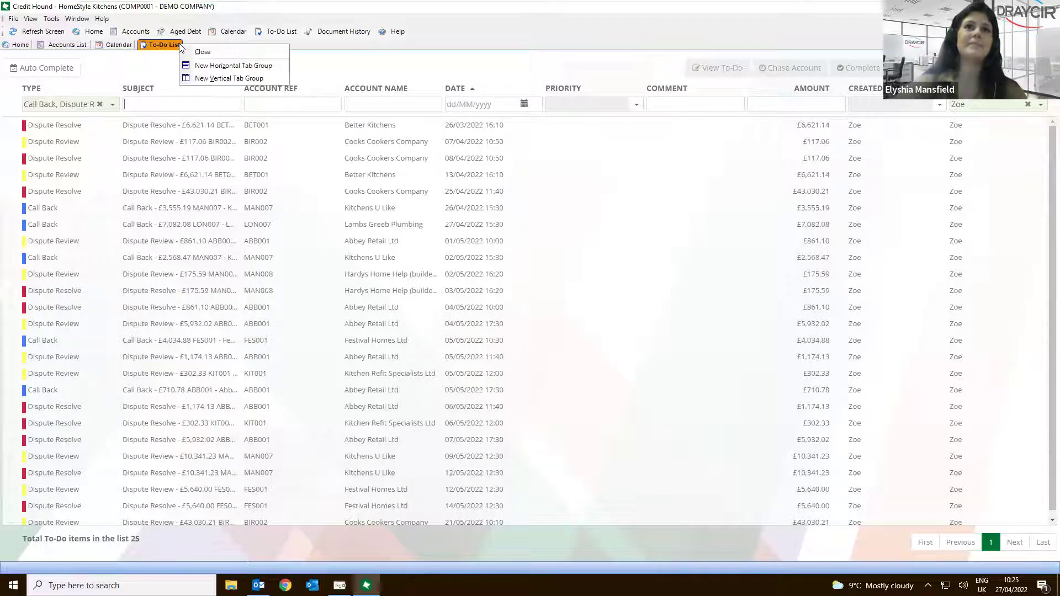
click(191, 51)
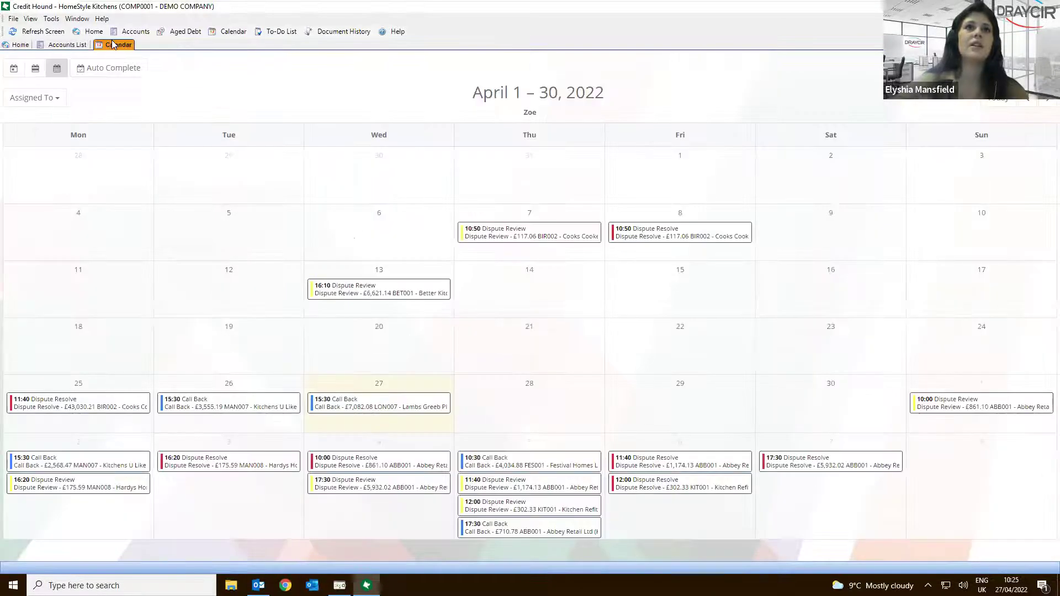
right_click(113, 44)
click(123, 48)
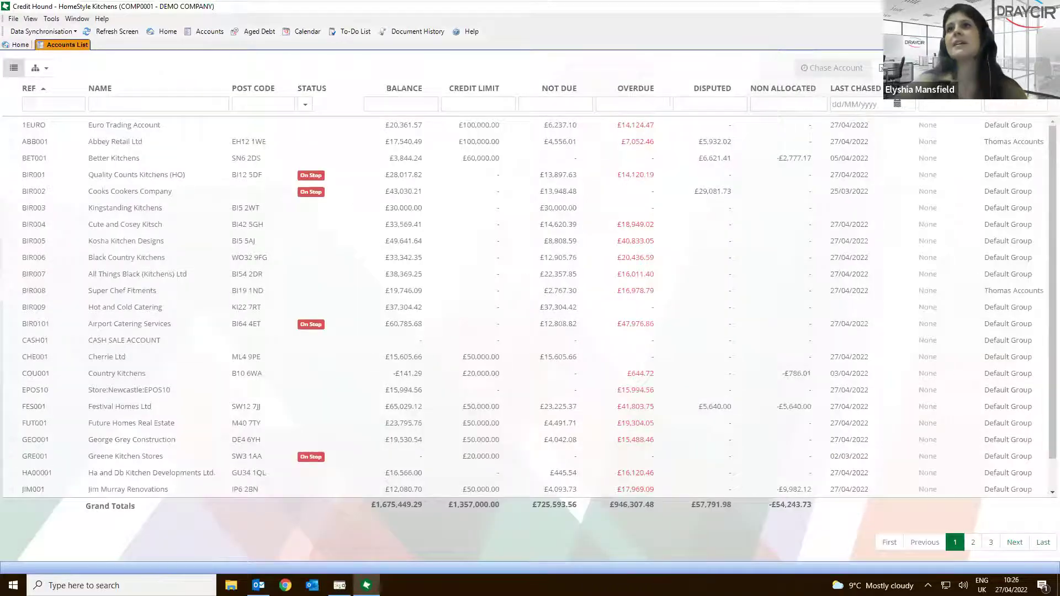
Switch to Outlook and read Abbey Retail's dispute notification draft with its attached Dispute Notification DR000003.PDF, closing the PDF when done
click(995, 6)
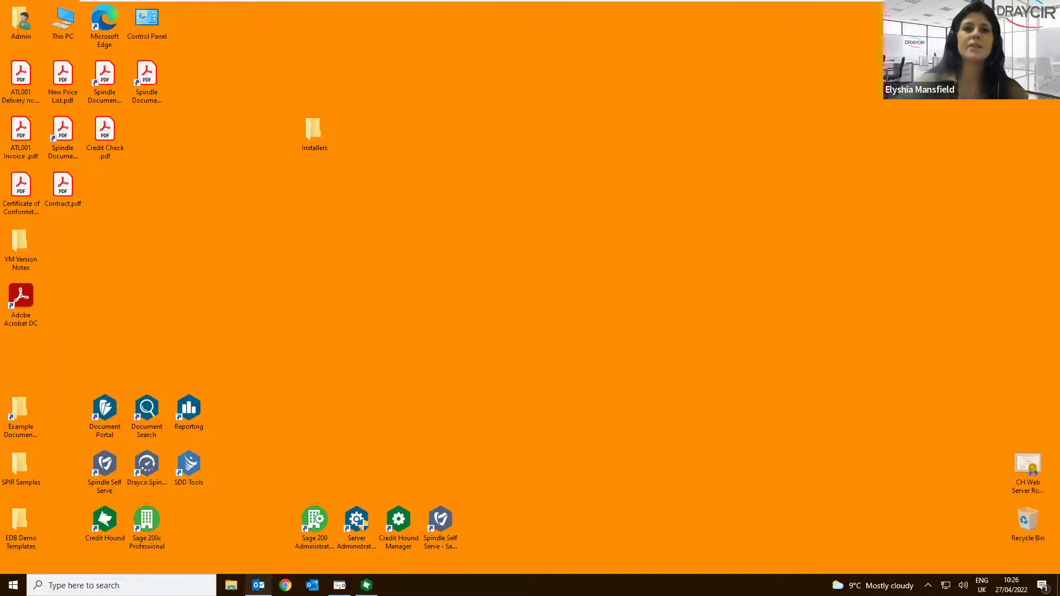
click(258, 585)
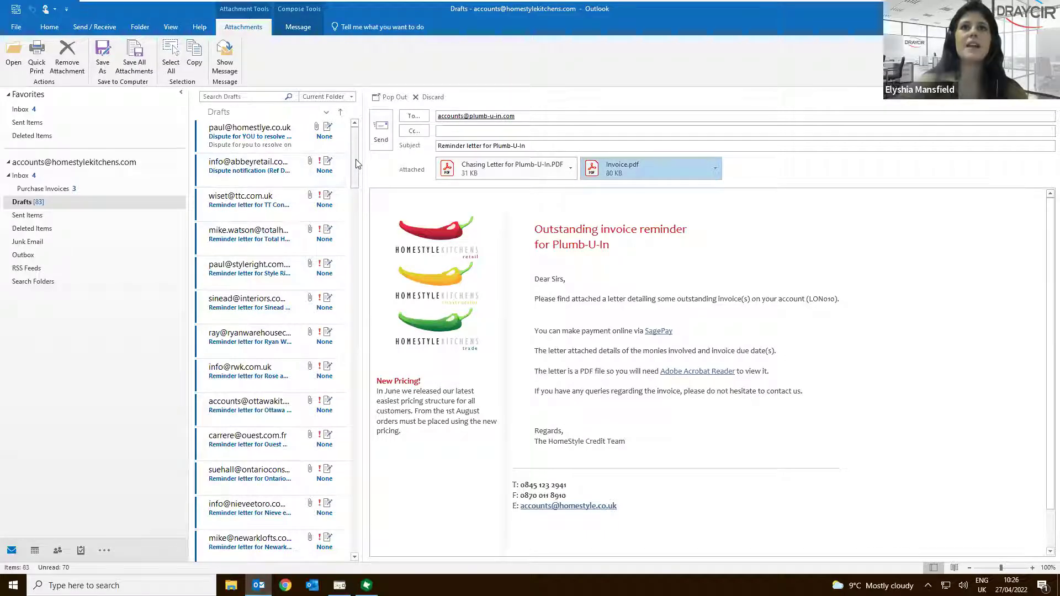
click(341, 167)
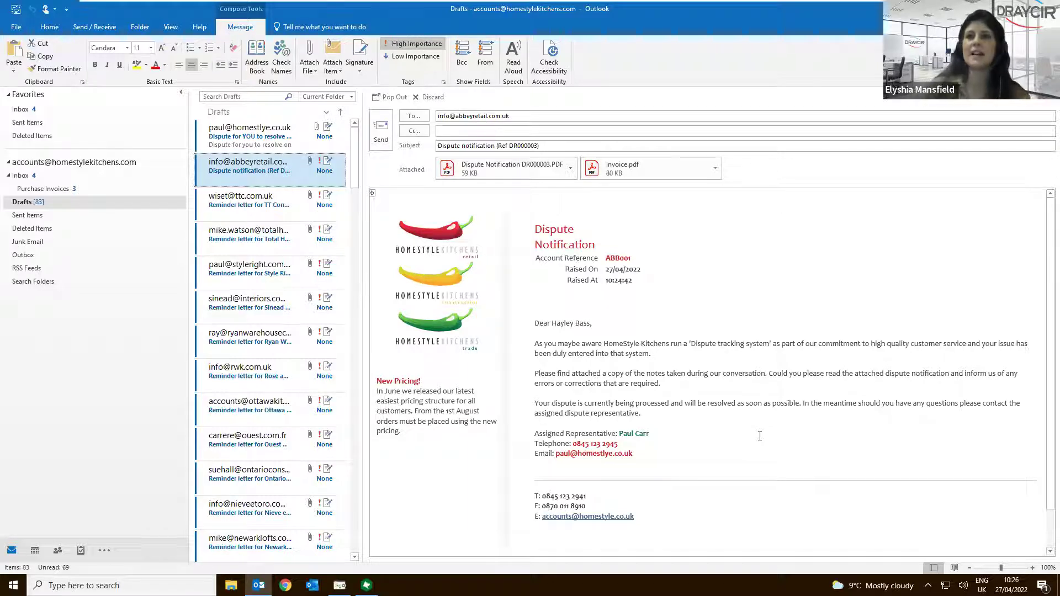
click(531, 167)
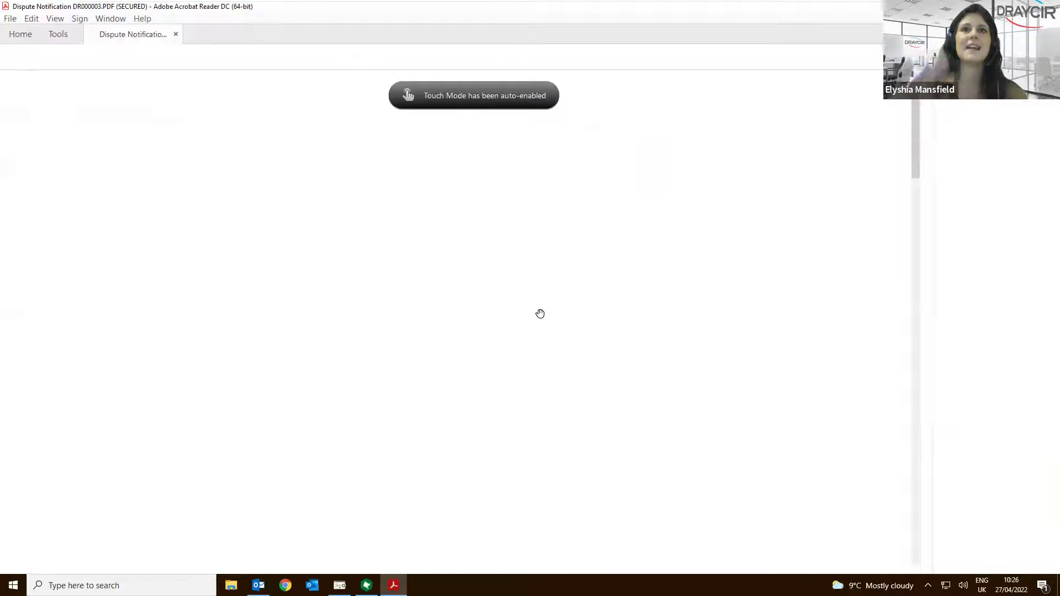
drag(913, 127, 928, 213)
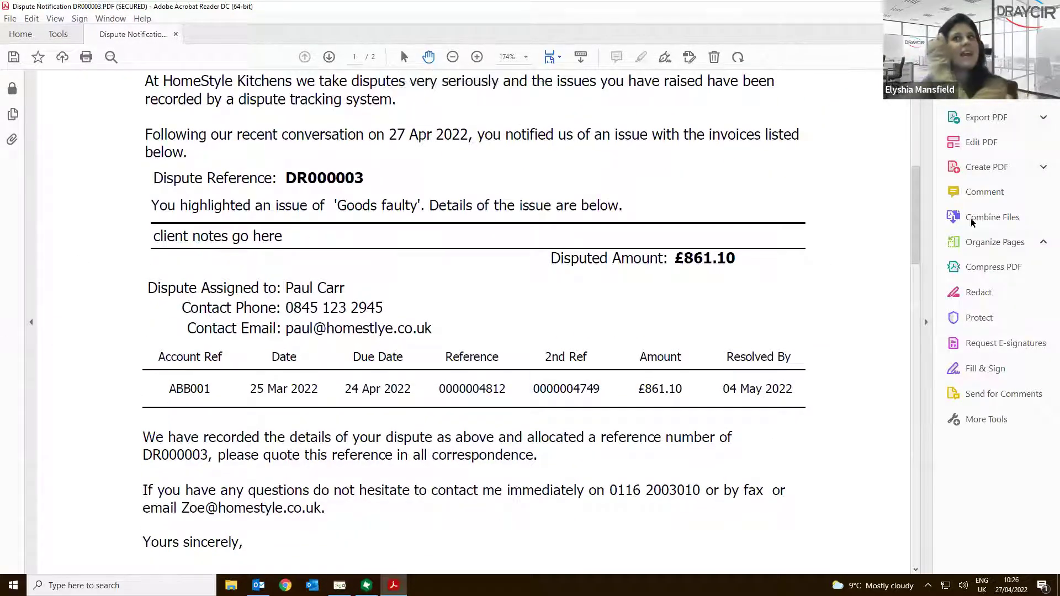
drag(919, 212, 916, 378)
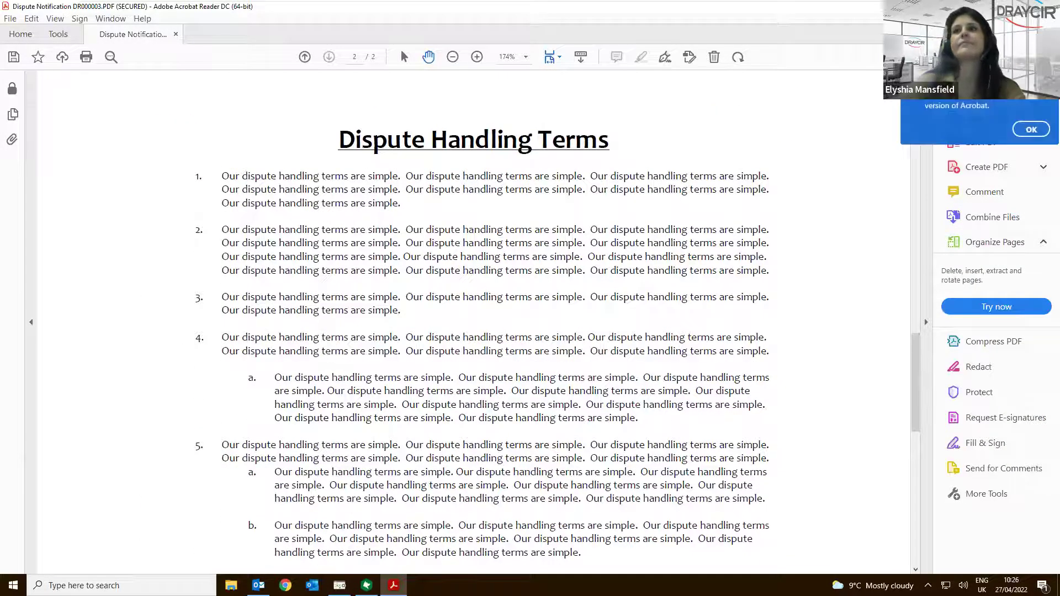
key(alt+F4)
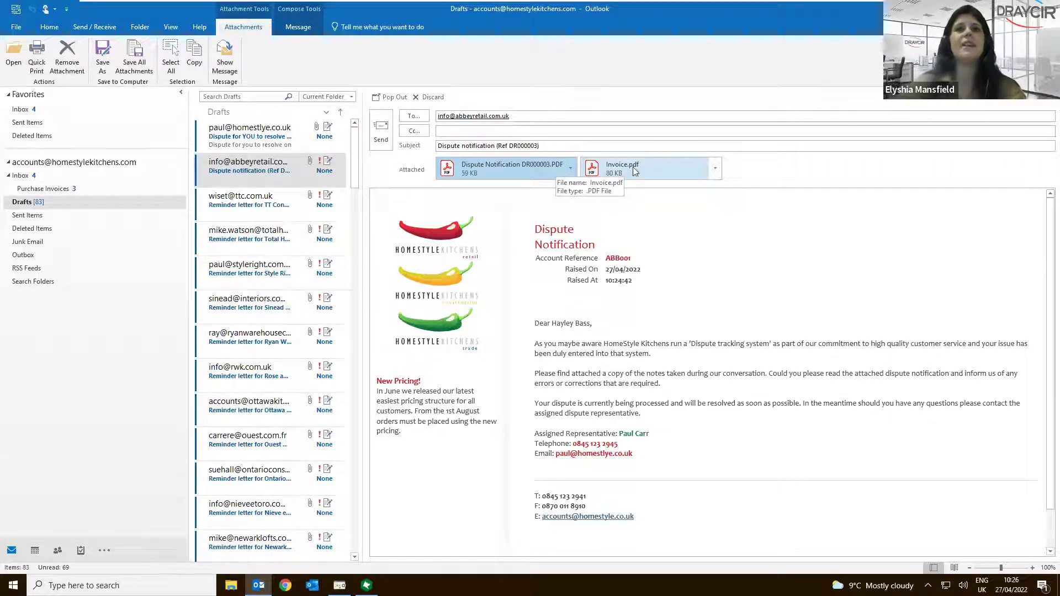
Read the internal "Dispute for YOU to resolve" draft and its attached Dispute (DR000003).PDF, and close the PDF
click(273, 139)
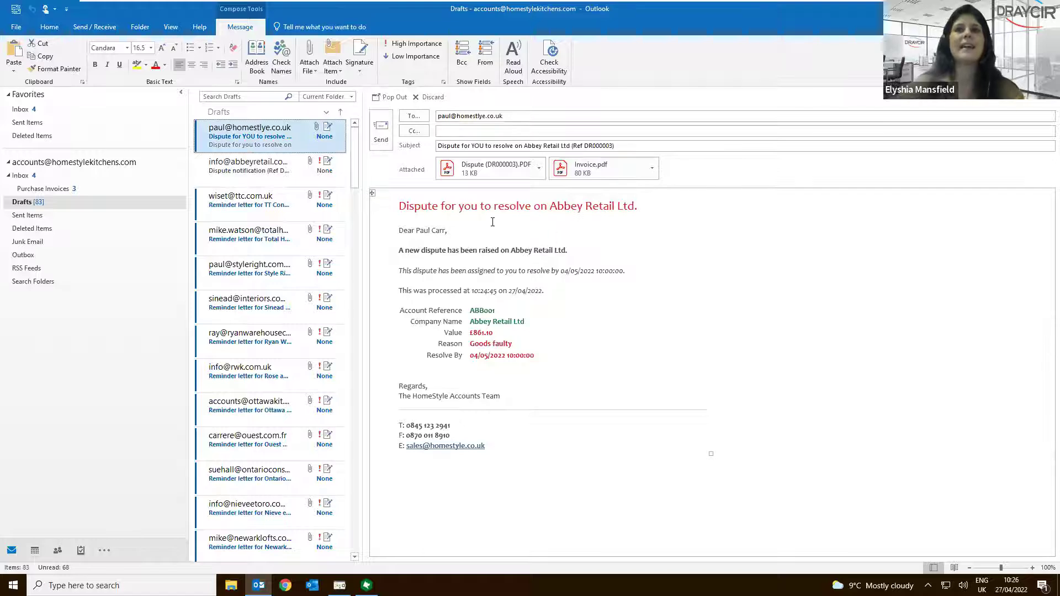
double_click(477, 146)
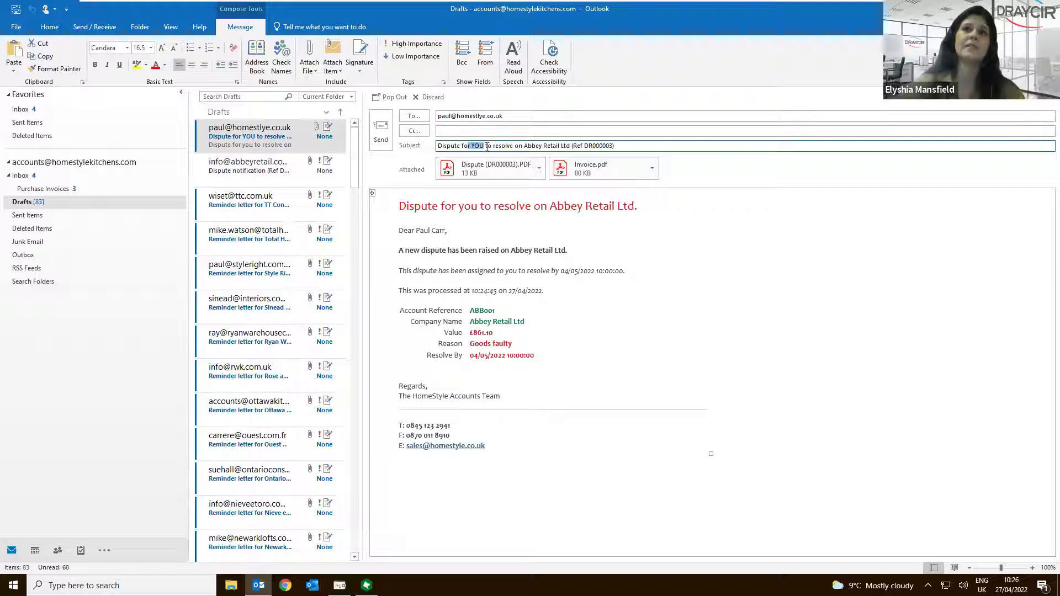
click(490, 240)
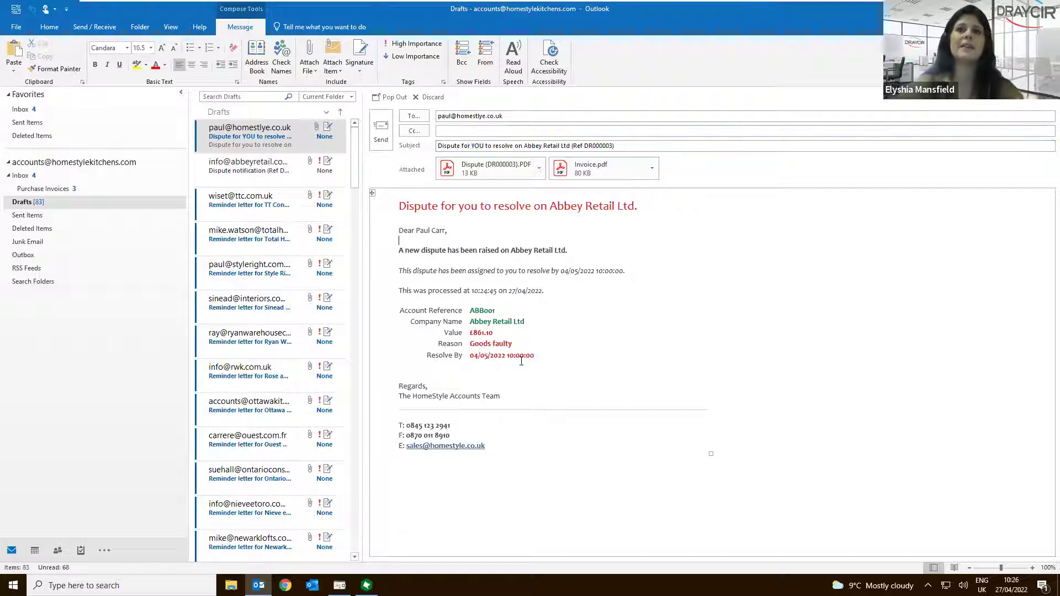
drag(518, 338, 521, 349)
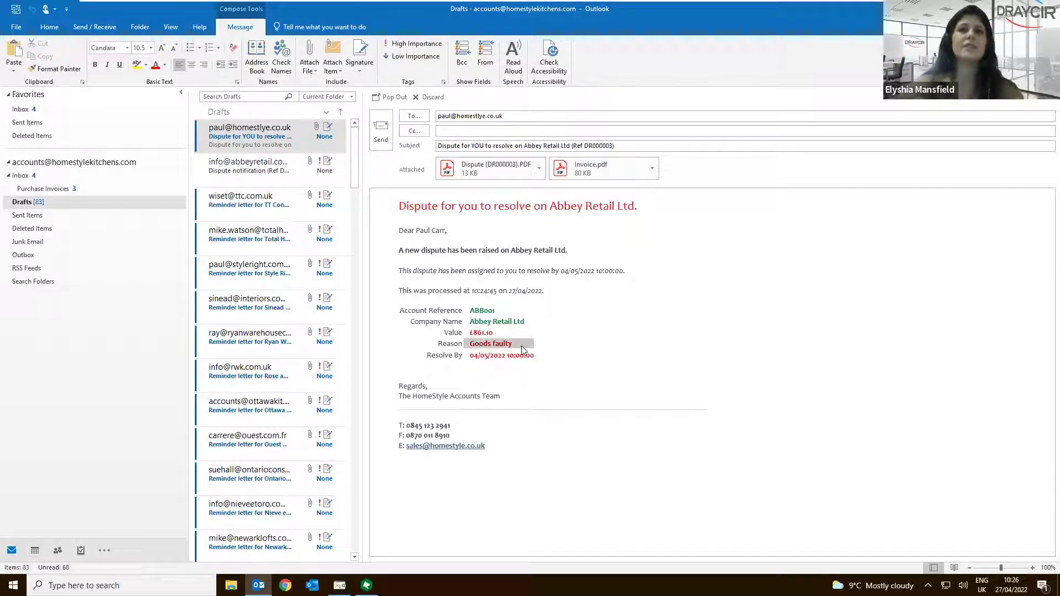
click(486, 168)
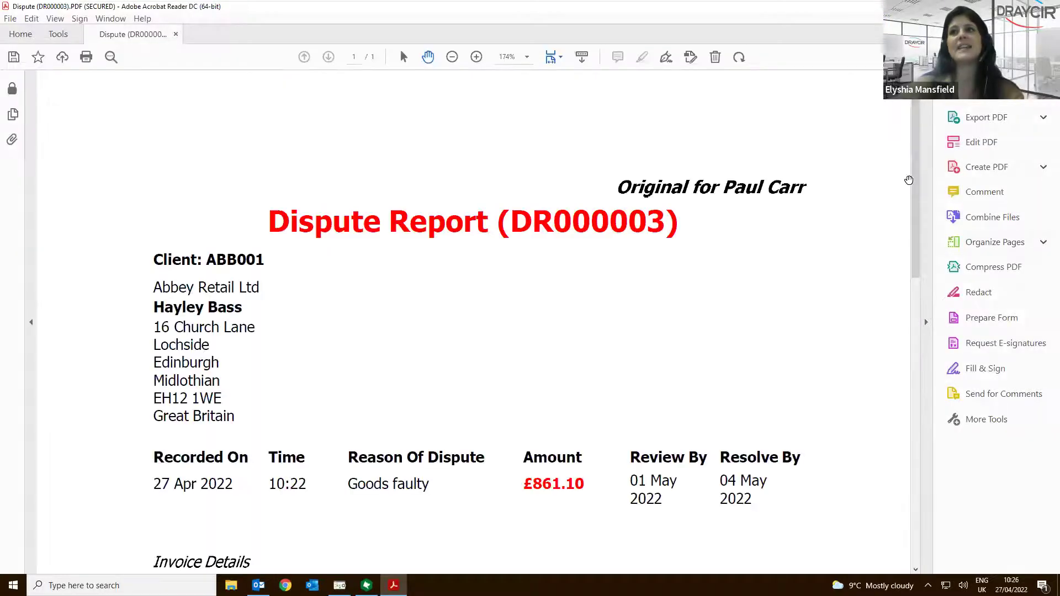
drag(915, 220, 914, 376)
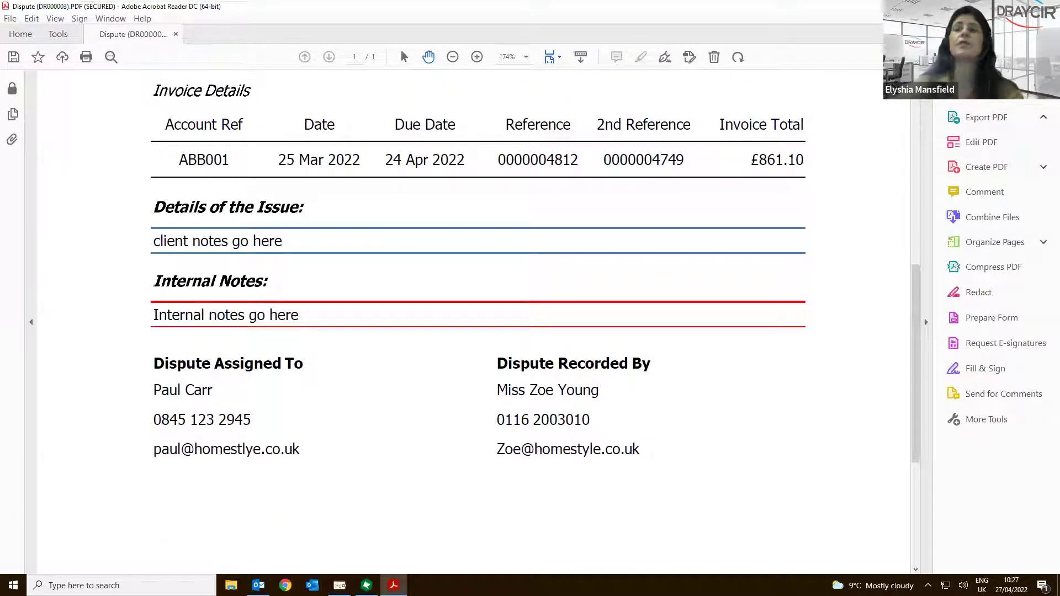
key(alt+F4)
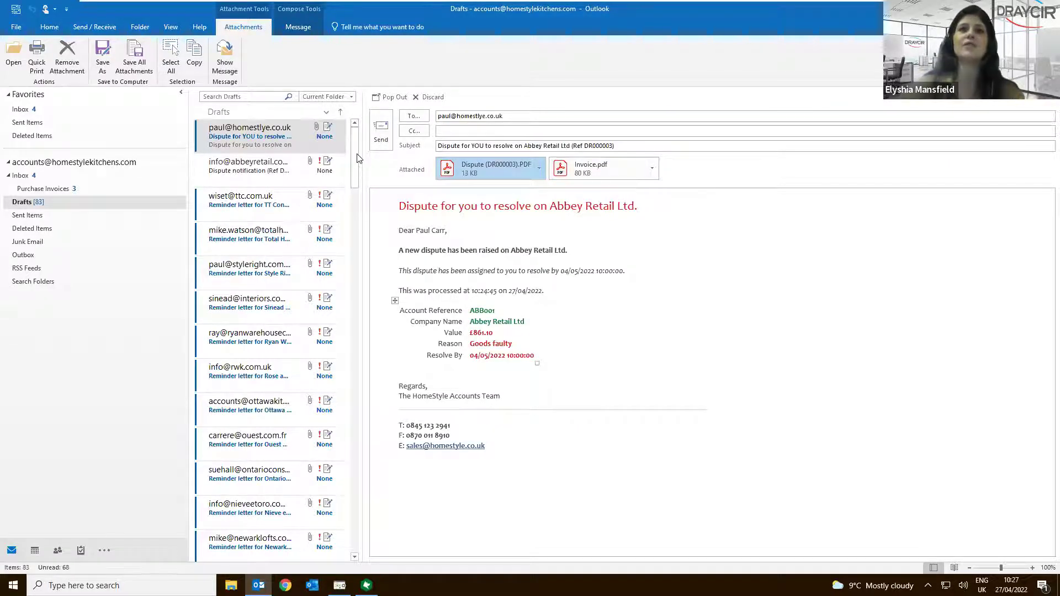
Look through the older draft emails in the Drafts folder and minimise Outlook
drag(359, 256, 377, 501)
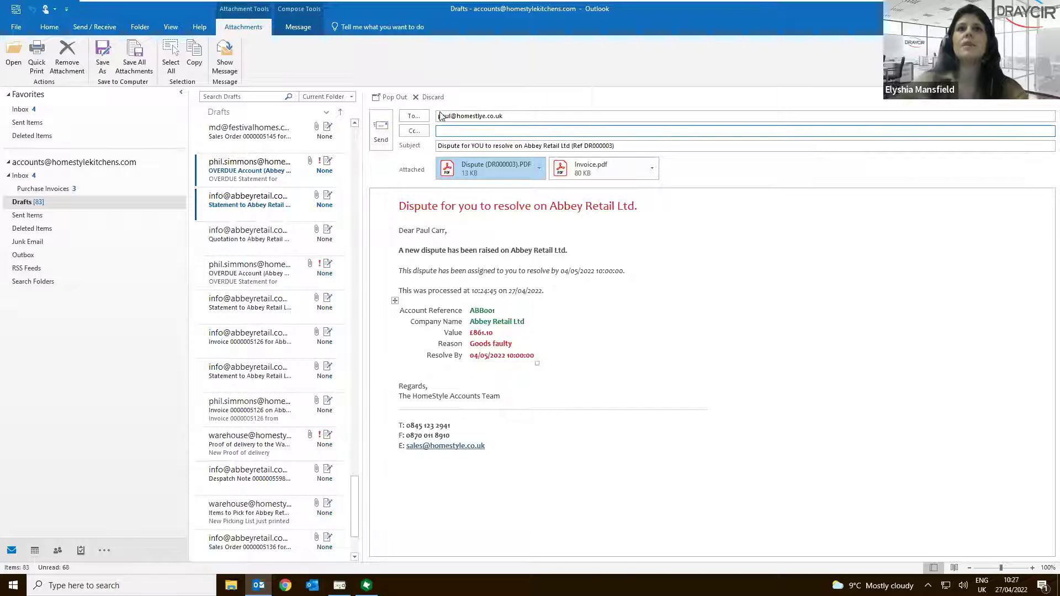
click(354, 123)
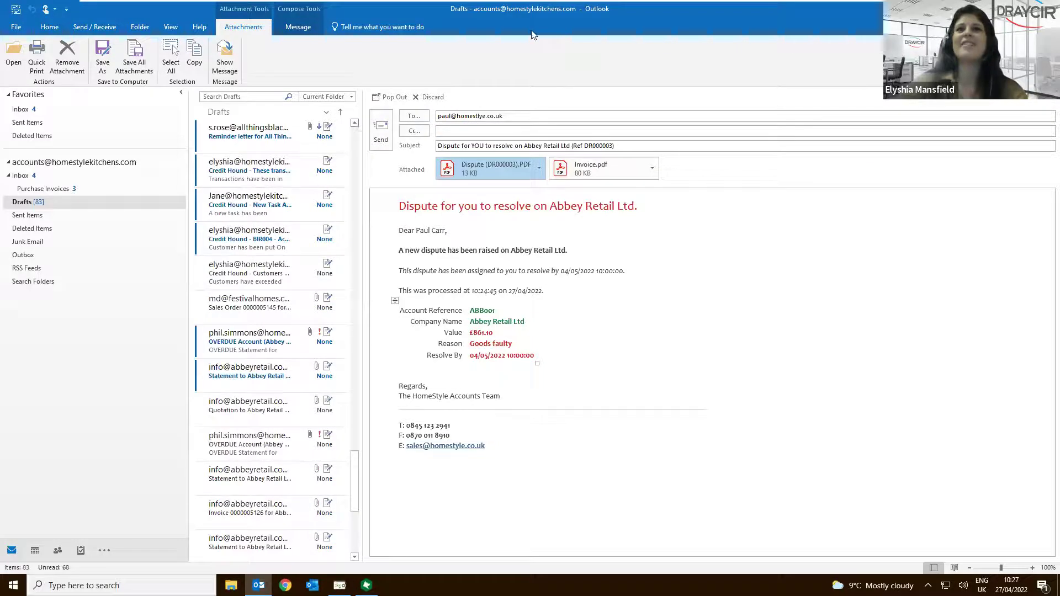
click(996, 9)
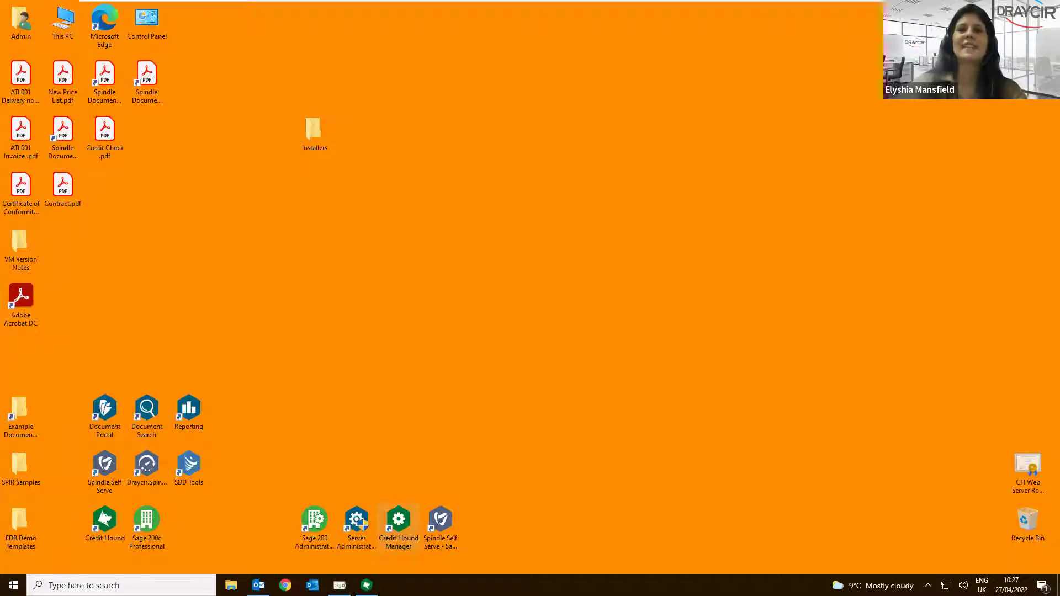
Switch to Credit Hound, open the Better Kitchens account (BET001) and put it on stop
mouse_move(366, 583)
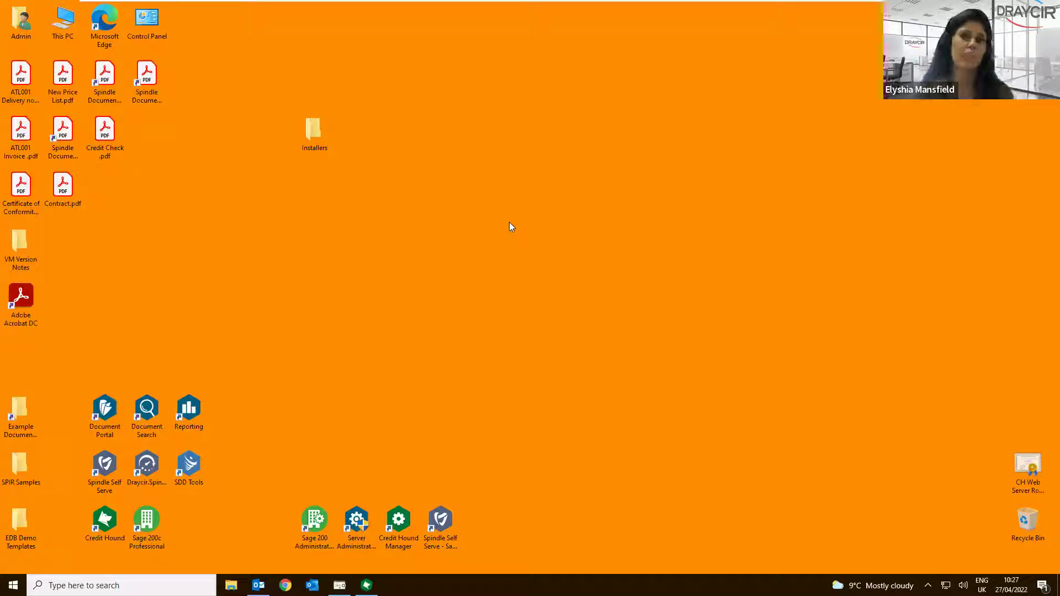
click(366, 585)
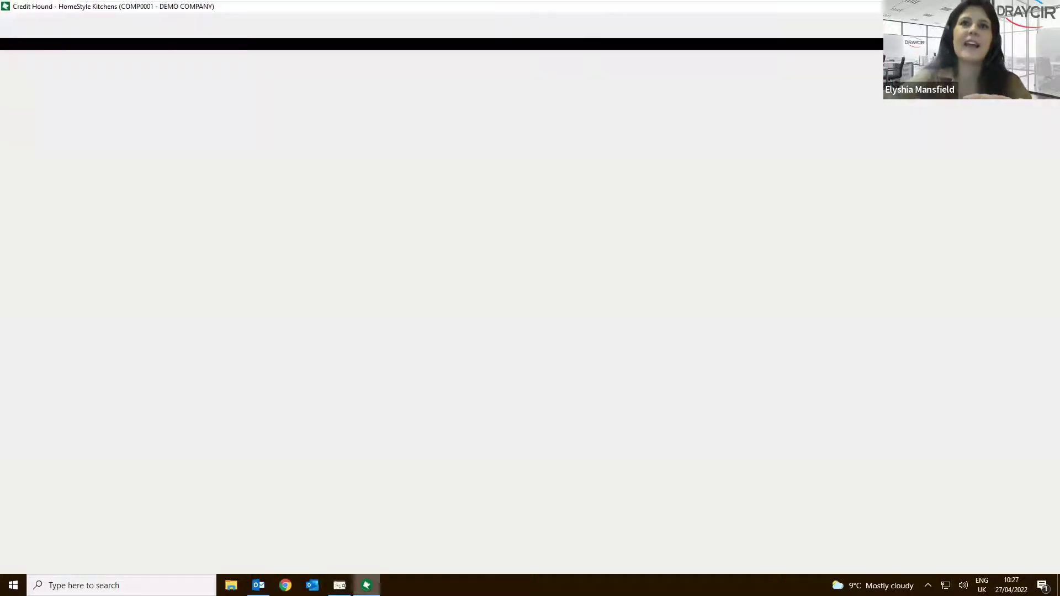
click(114, 159)
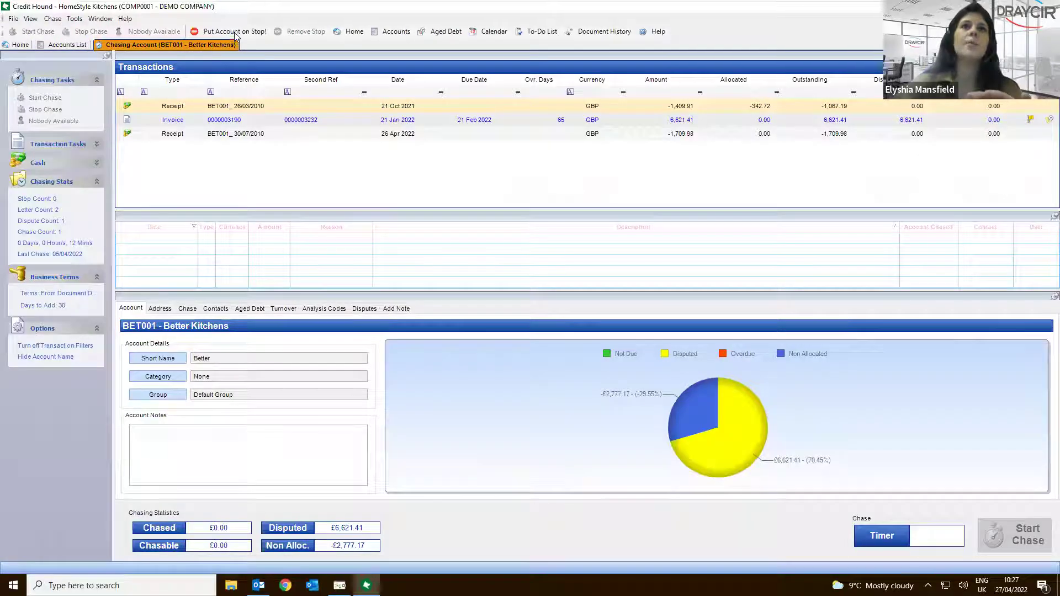
click(234, 32)
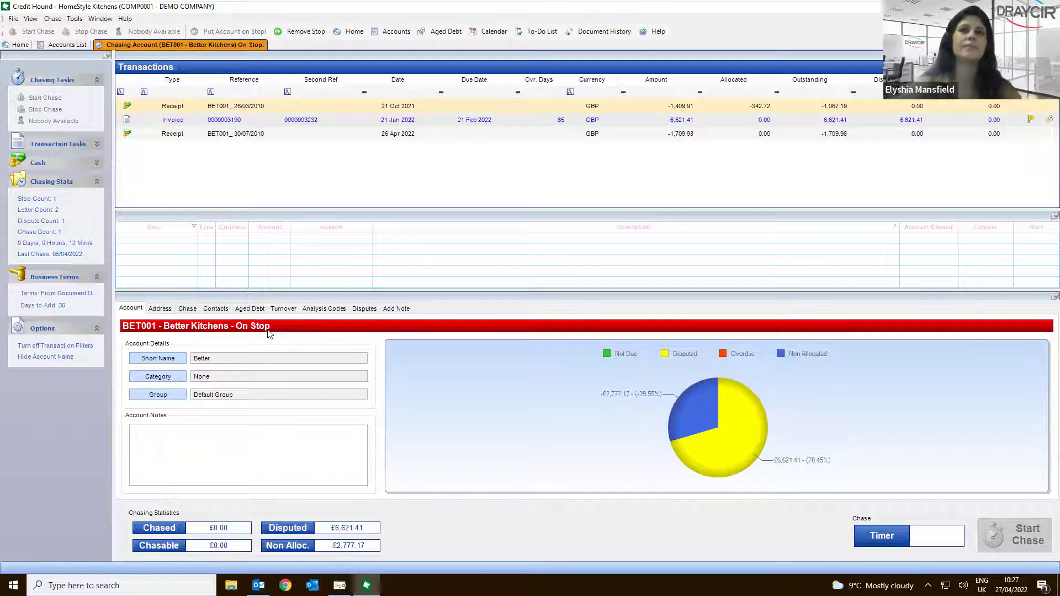
Switch to BPA Platform, queue the "A customer has been put On Stop" alert task and view its step progress
key(super+d)
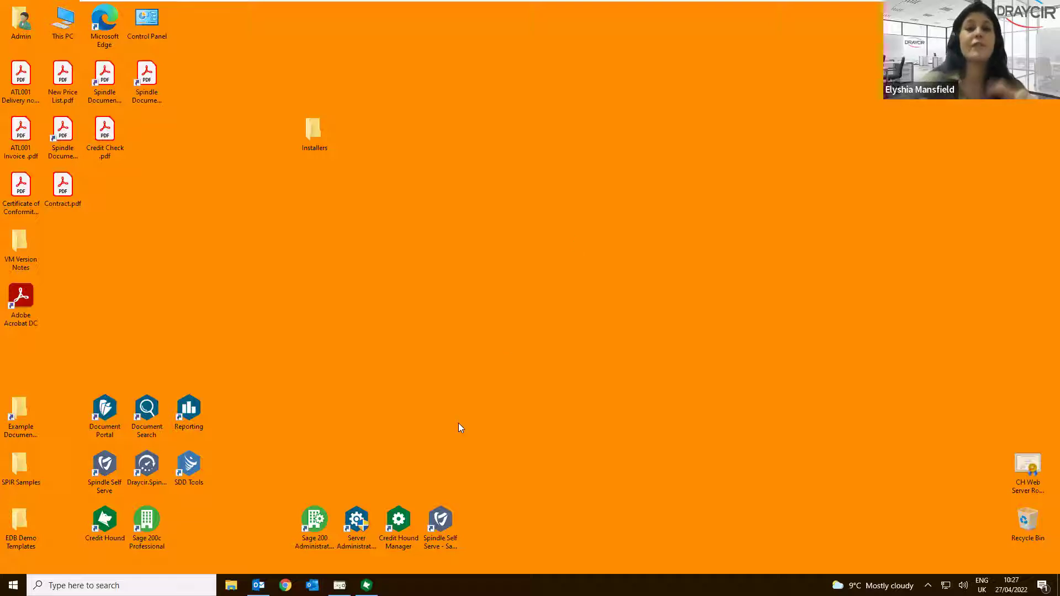
click(340, 585)
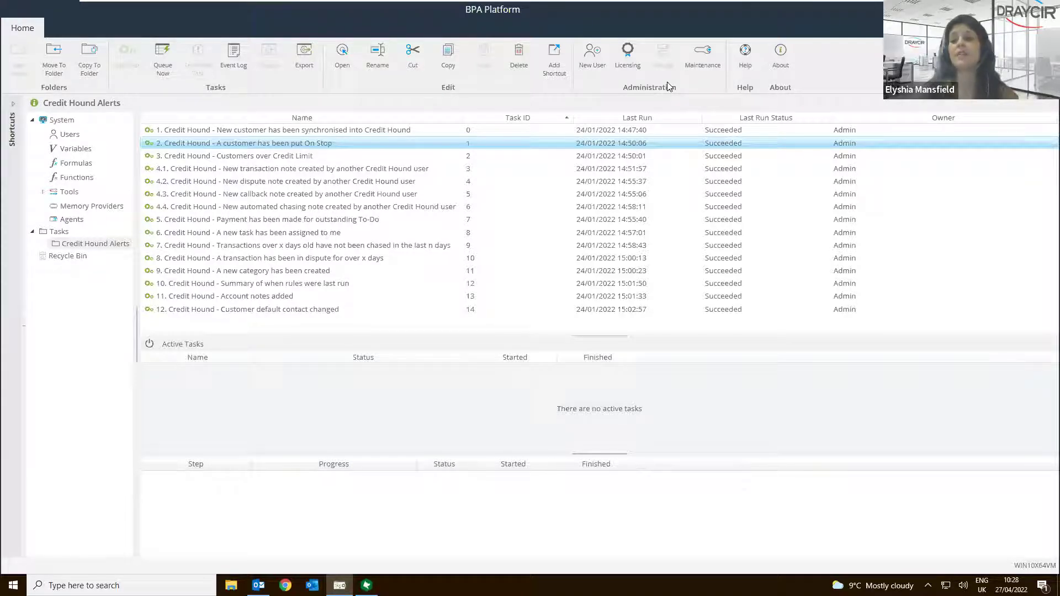
right_click(327, 146)
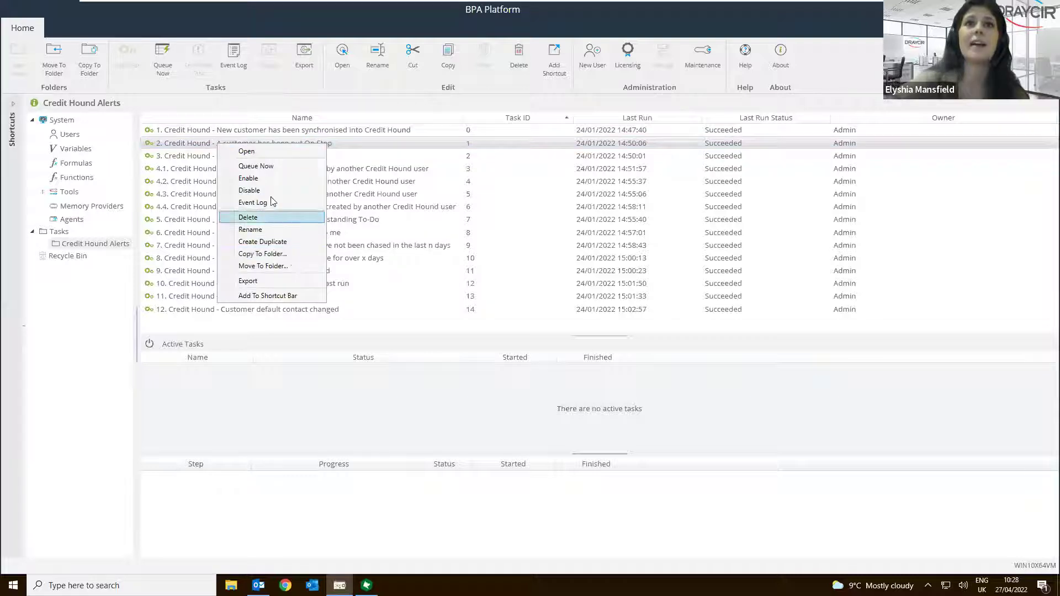
click(269, 167)
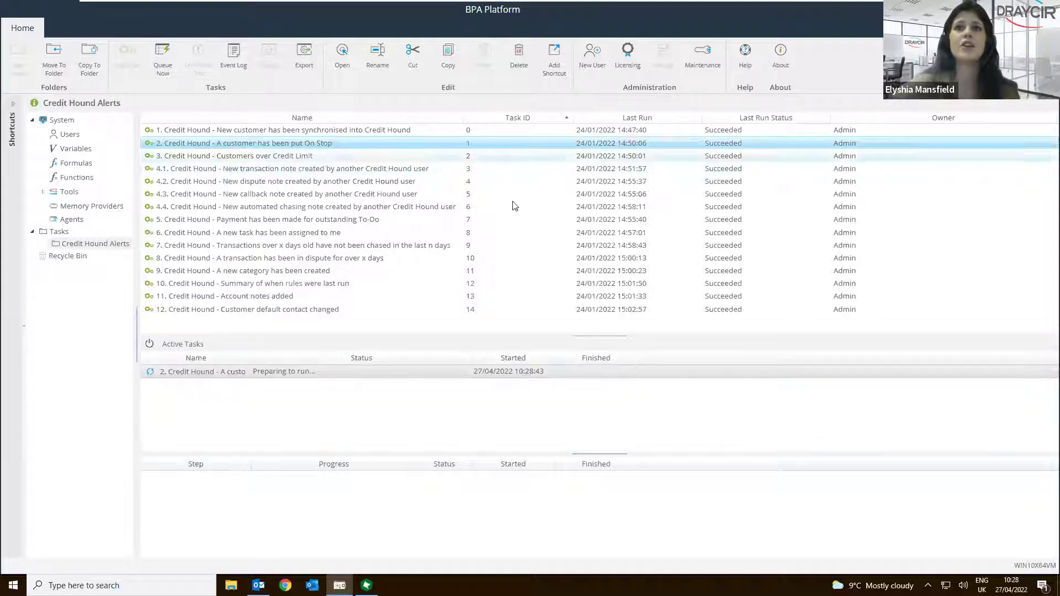
click(287, 371)
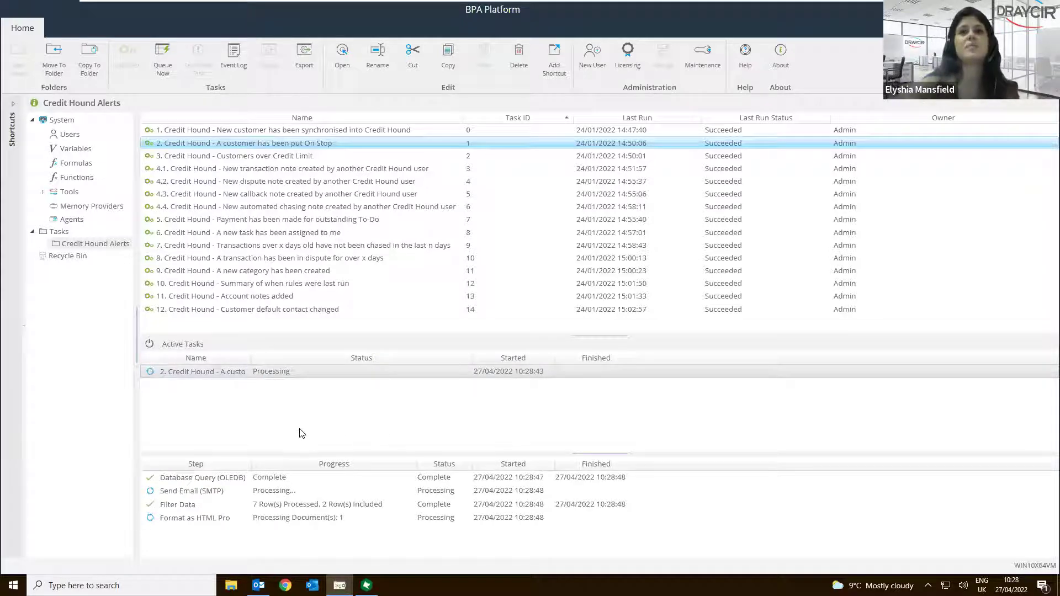
Queue the "Customers over Credit Limit" and "A new task has been assigned to me" alert tasks to run
right_click(299, 157)
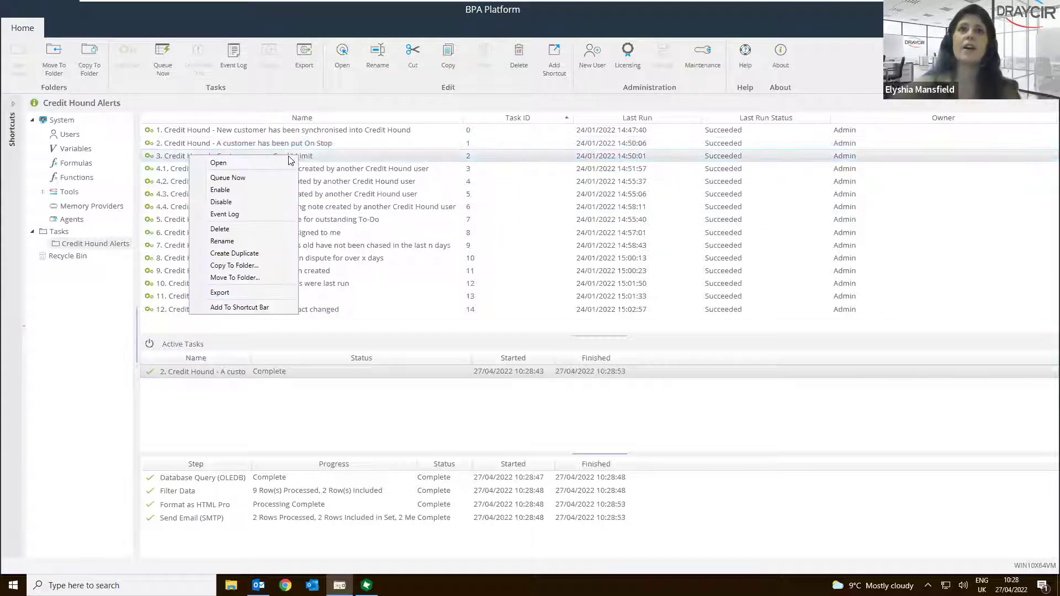
click(271, 178)
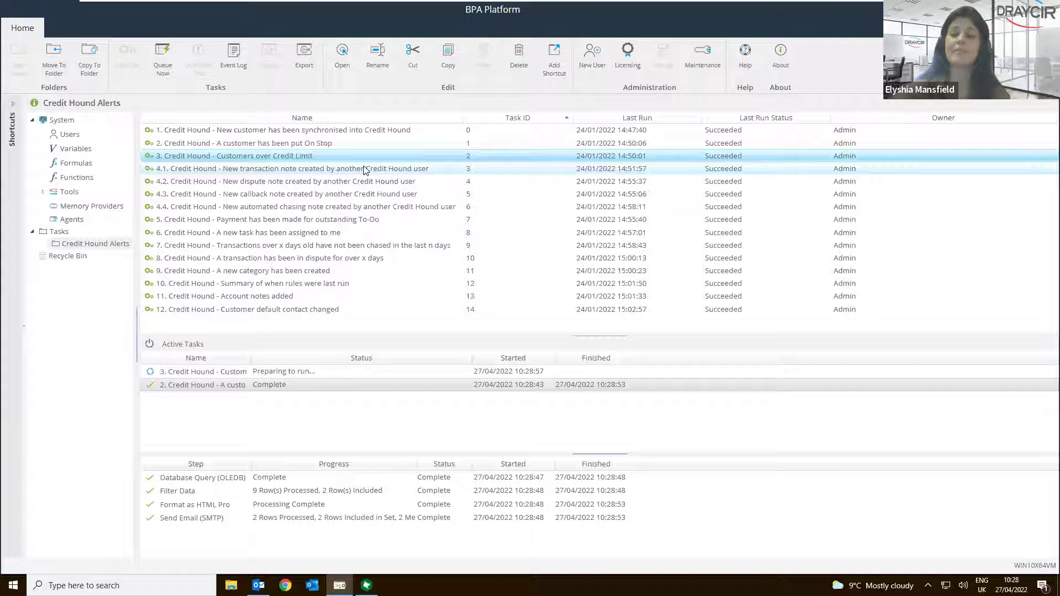
right_click(328, 235)
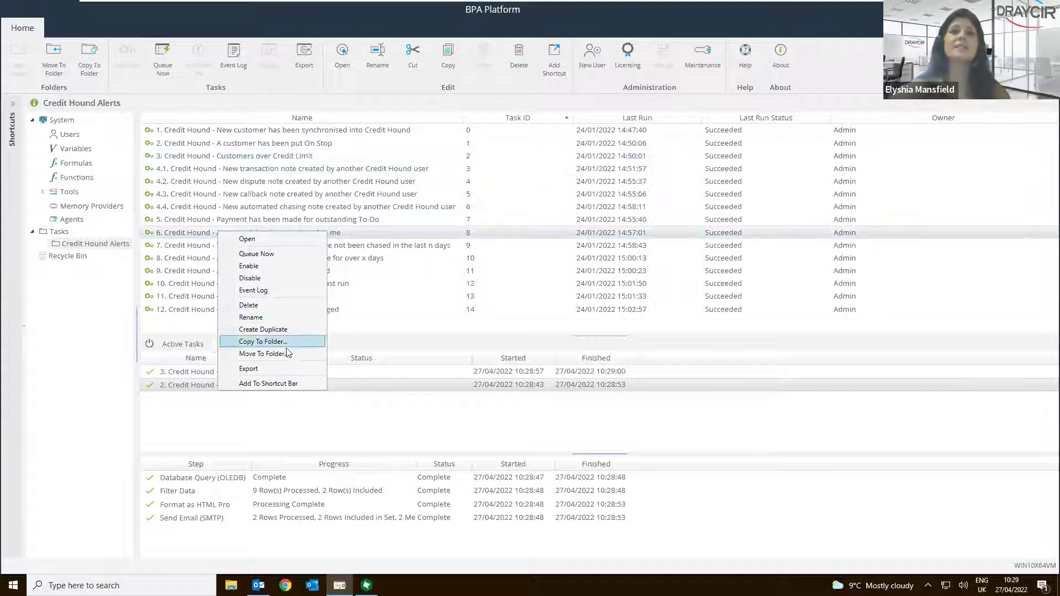
click(274, 254)
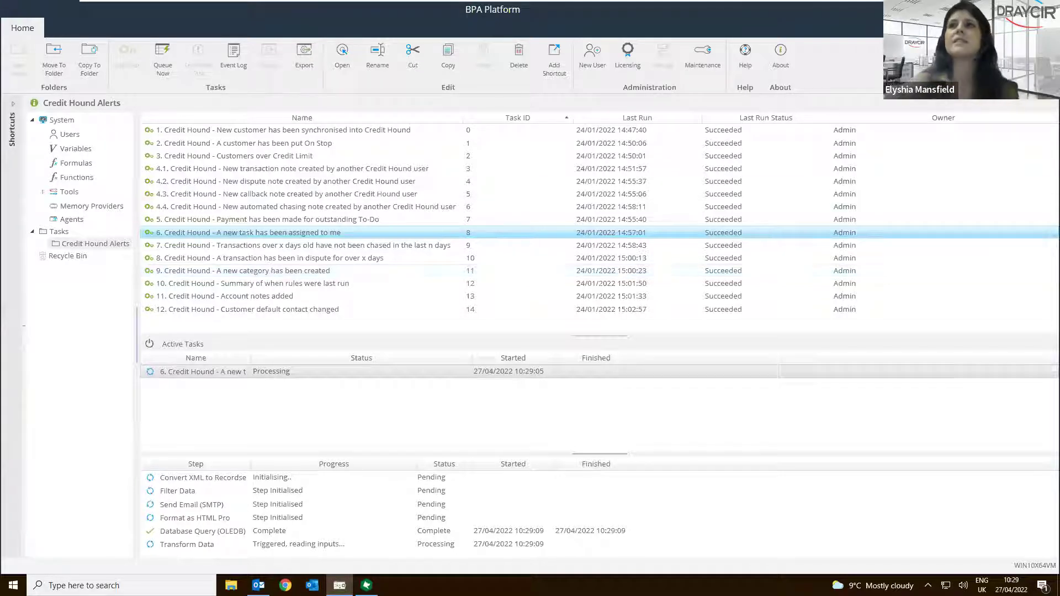
Switch to Outlook, read the "Account On Stop" alert draft in its own maximised window, and close it
key(super+d)
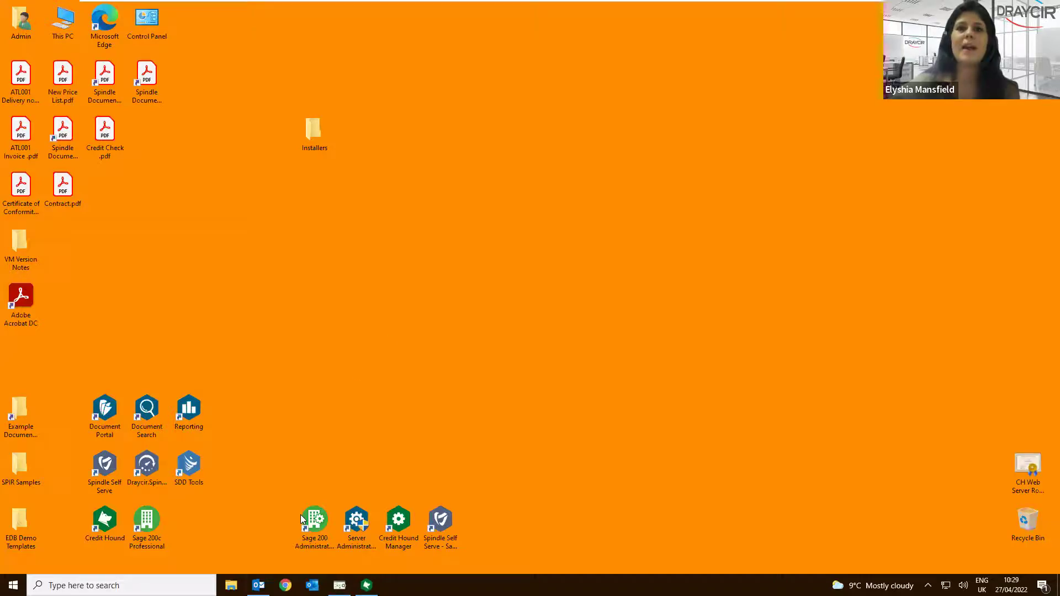
click(258, 585)
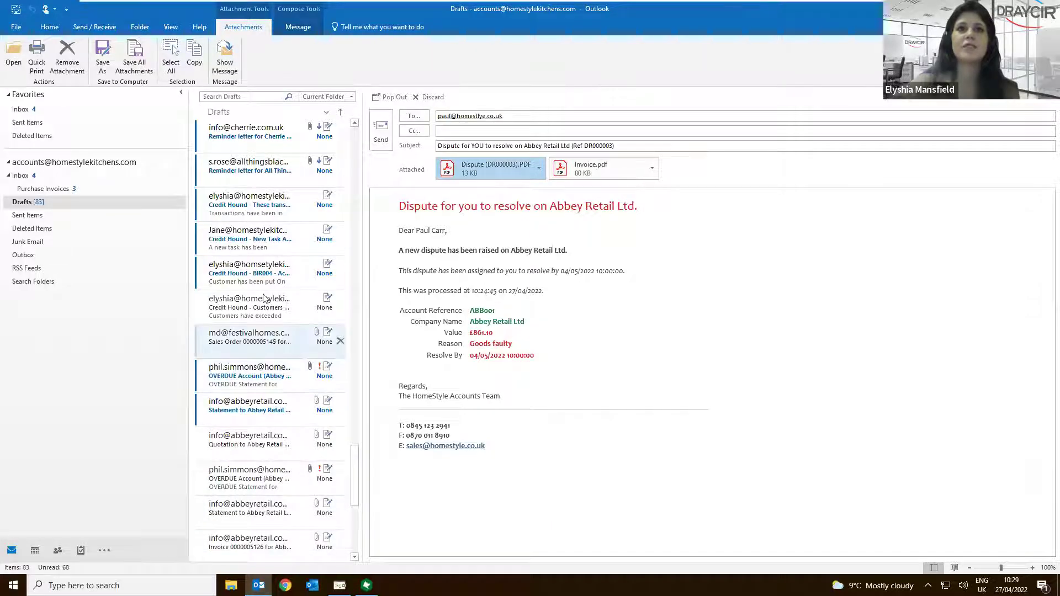
click(258, 271)
double_click(259, 270)
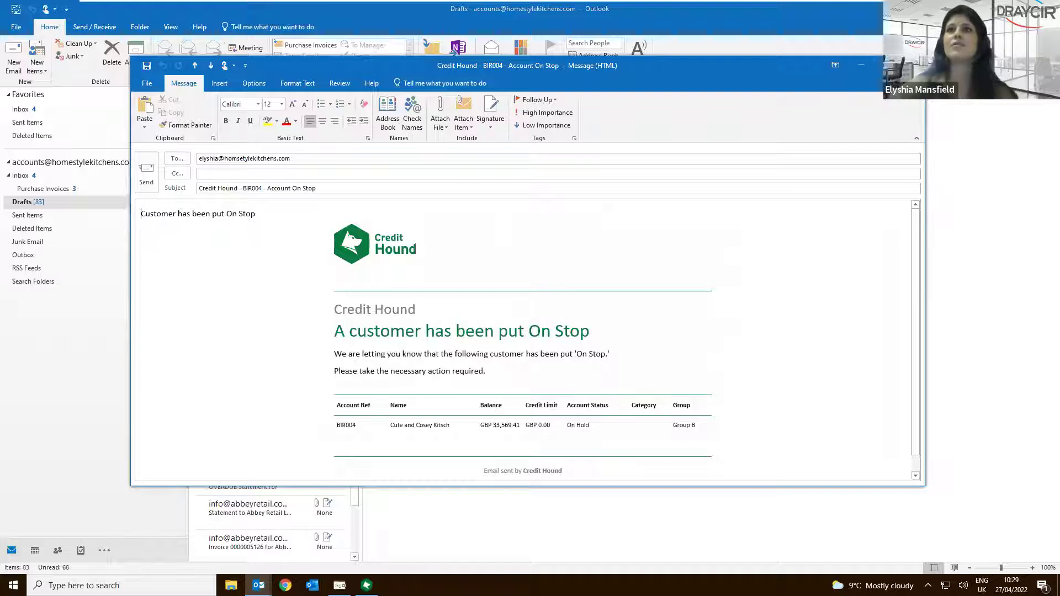
key(super+Up)
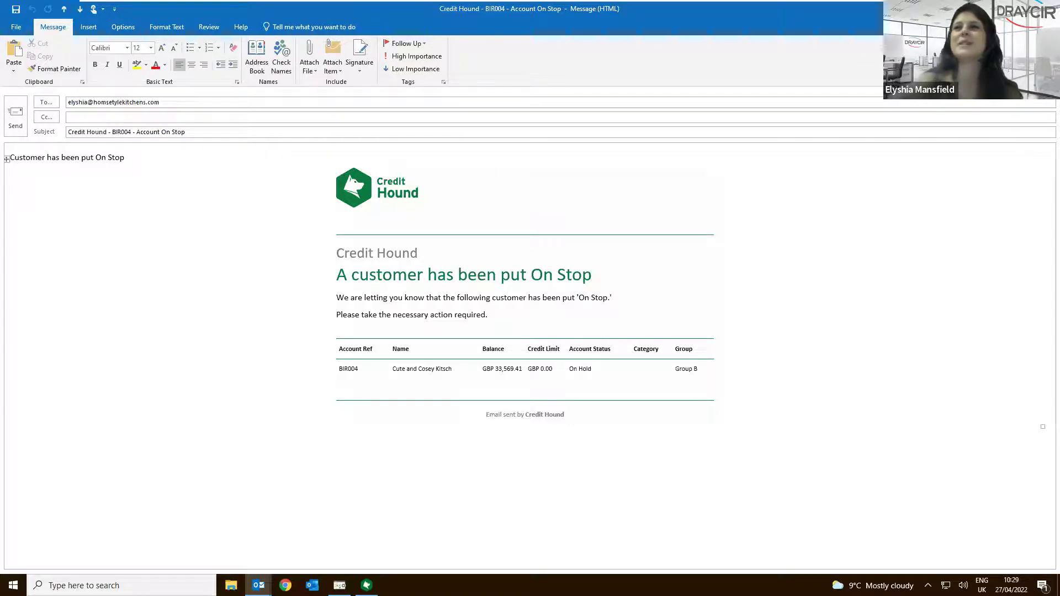
key(Escape)
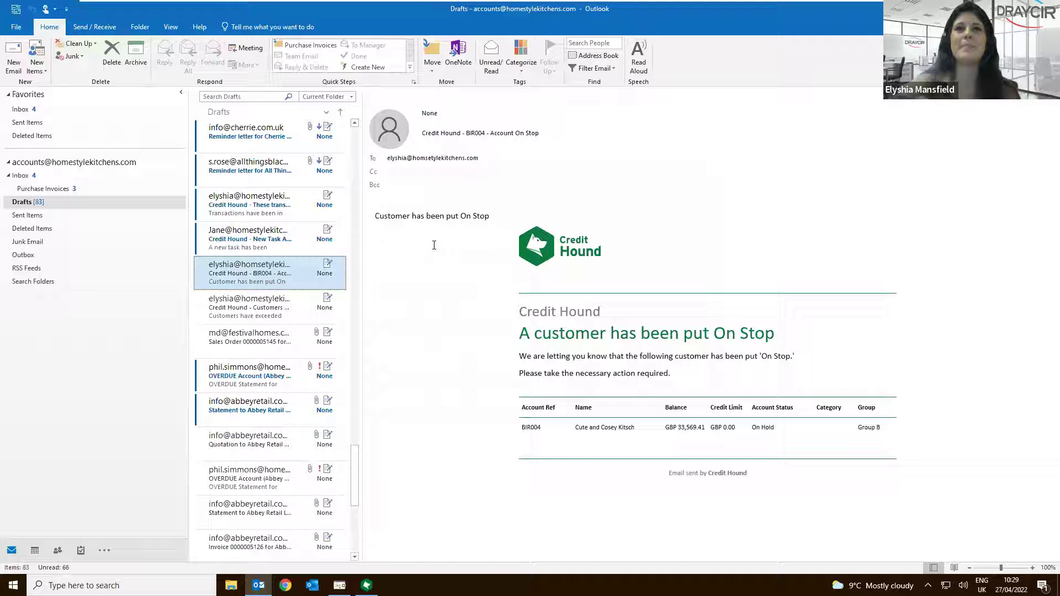
Read the draft alerts about a newly assigned task and about transactions in dispute for over 30 days
click(296, 236)
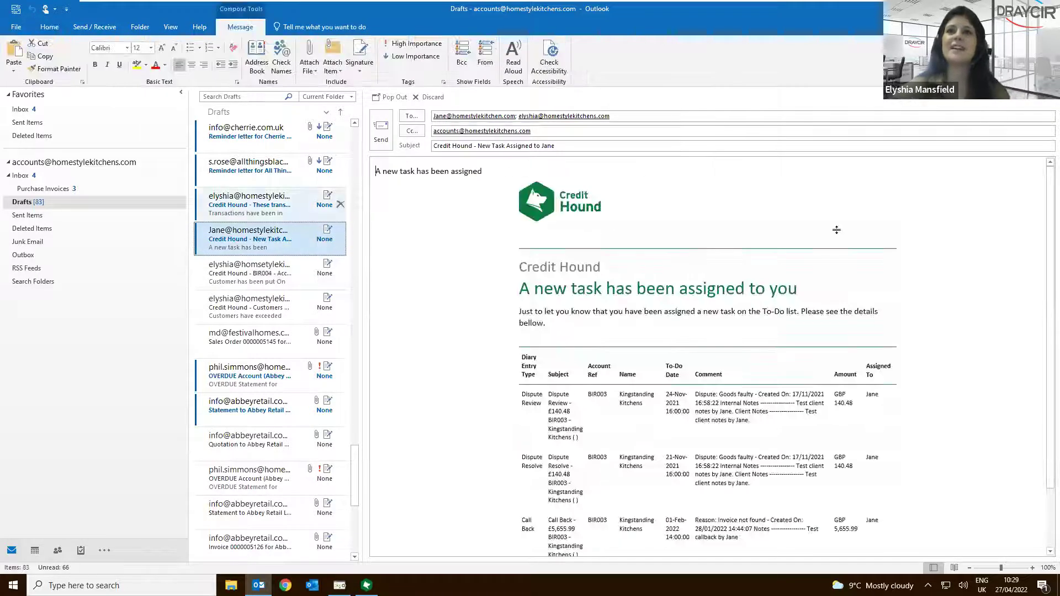
drag(1045, 182, 1044, 216)
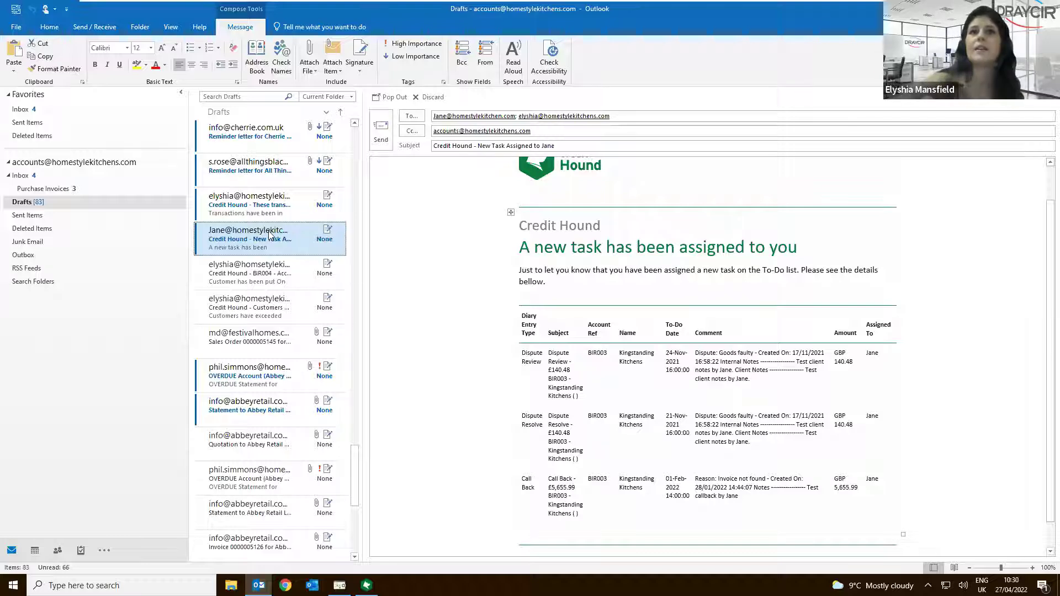
click(258, 204)
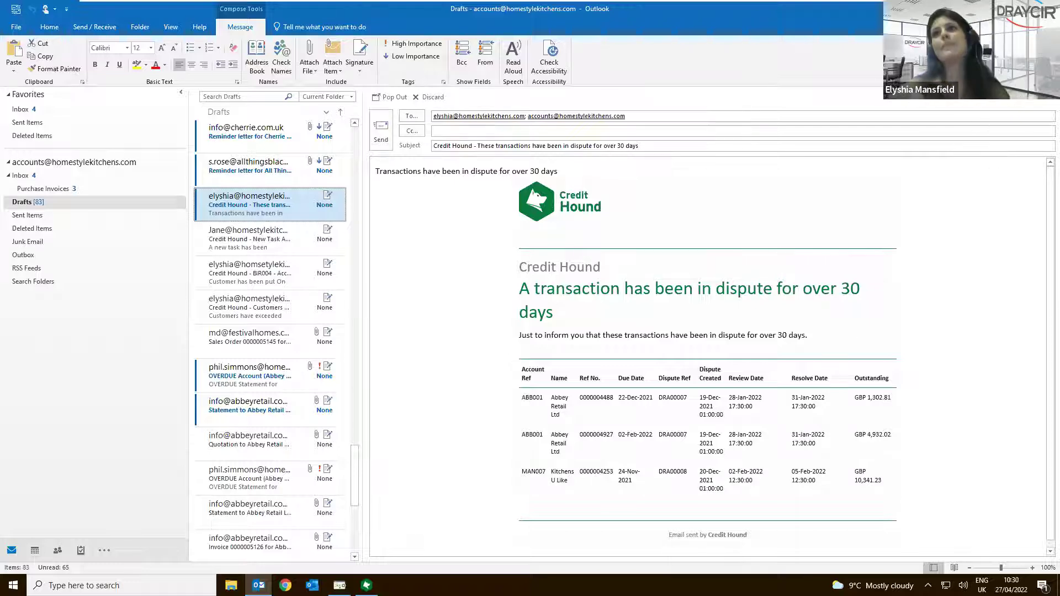
Switch to Credit Hound and close the Better Kitchens chasing account and the Accounts List, returning to the dashboard
key(super+d)
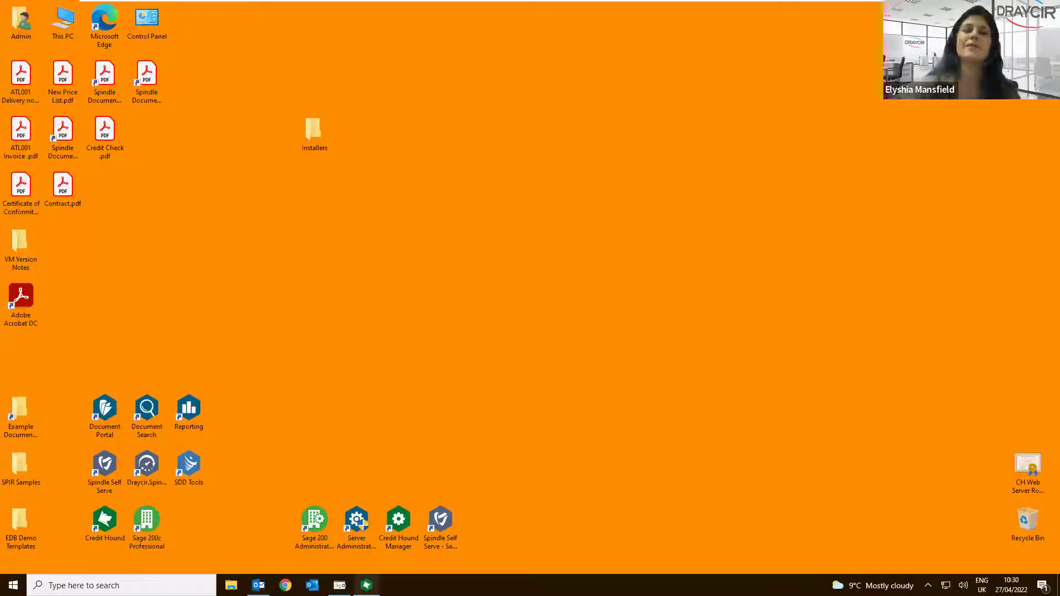
click(367, 585)
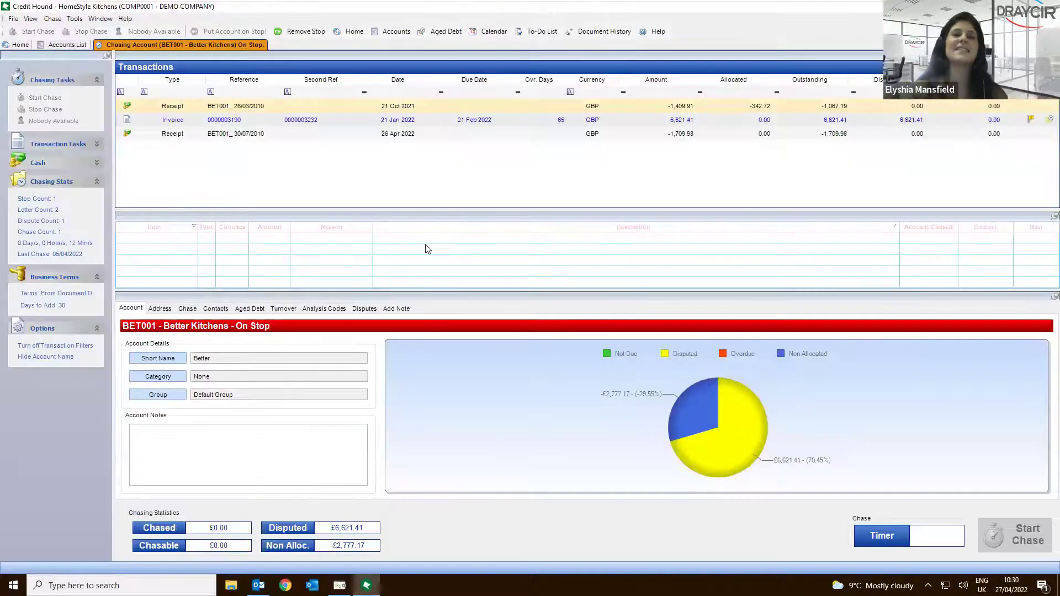
right_click(229, 45)
key(Escape)
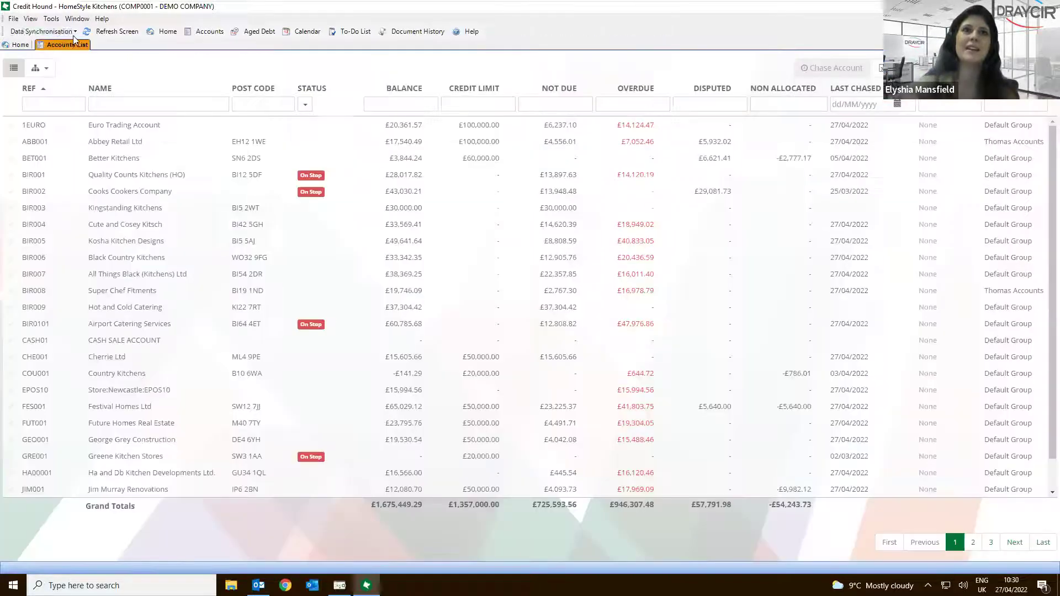
right_click(71, 42)
click(88, 50)
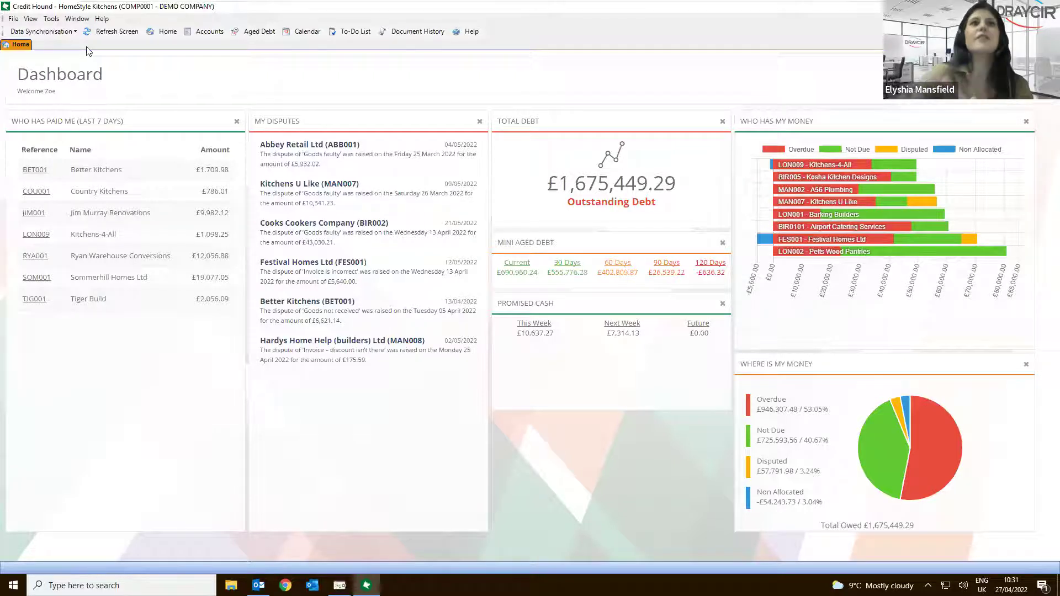
Open the Reports window and look through the list of available reports
click(51, 18)
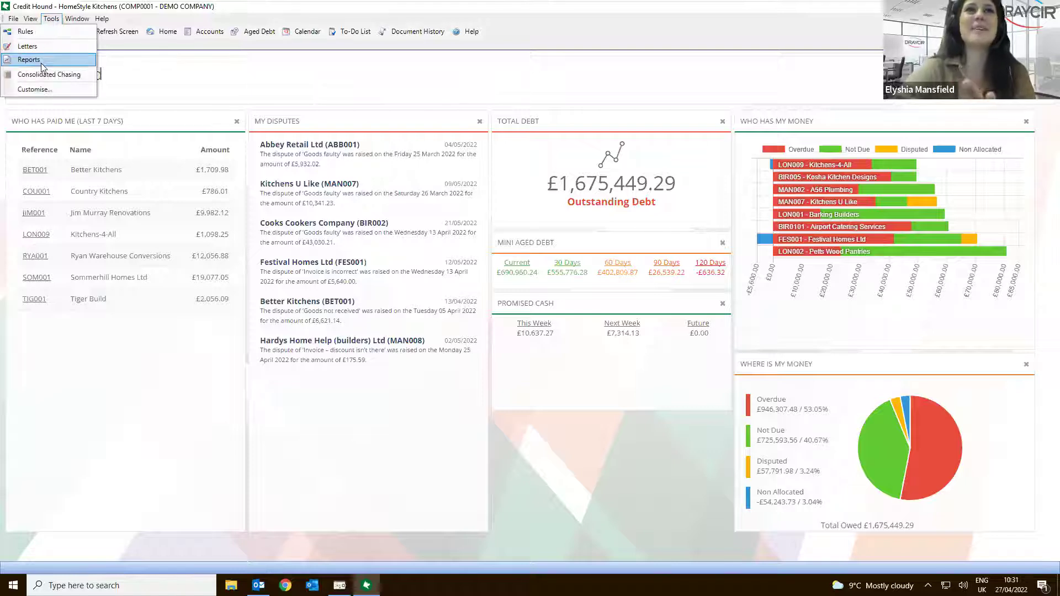
click(41, 65)
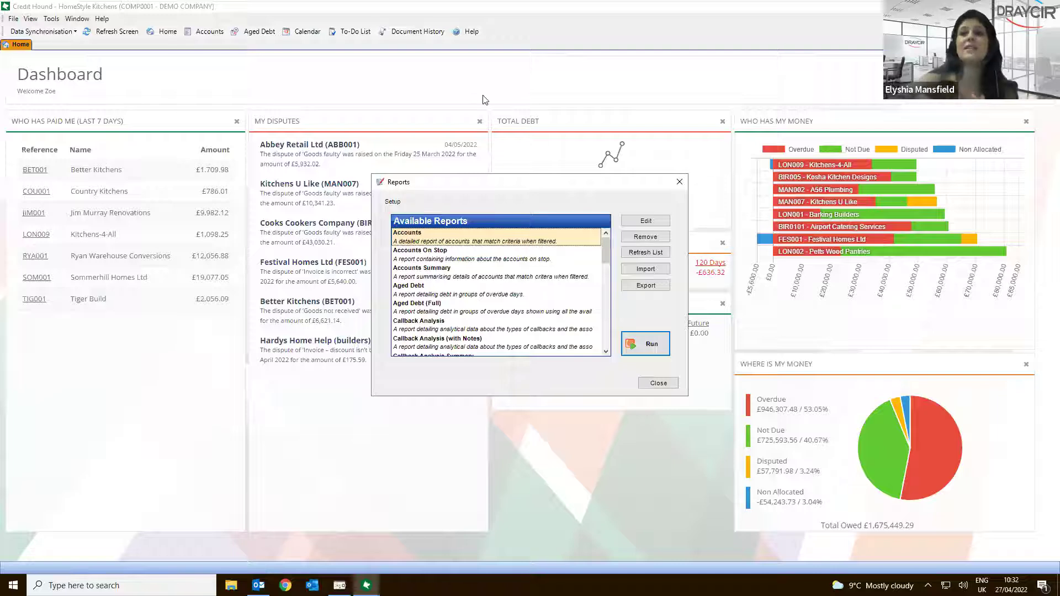
click(606, 352)
click(606, 352)
click(605, 352)
click(606, 352)
click(606, 351)
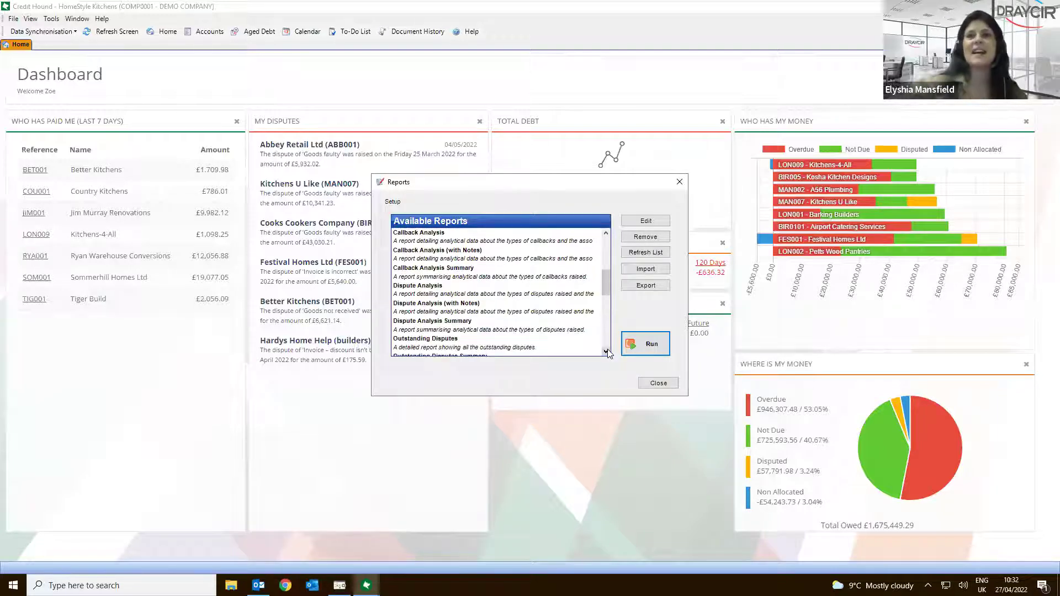
click(606, 351)
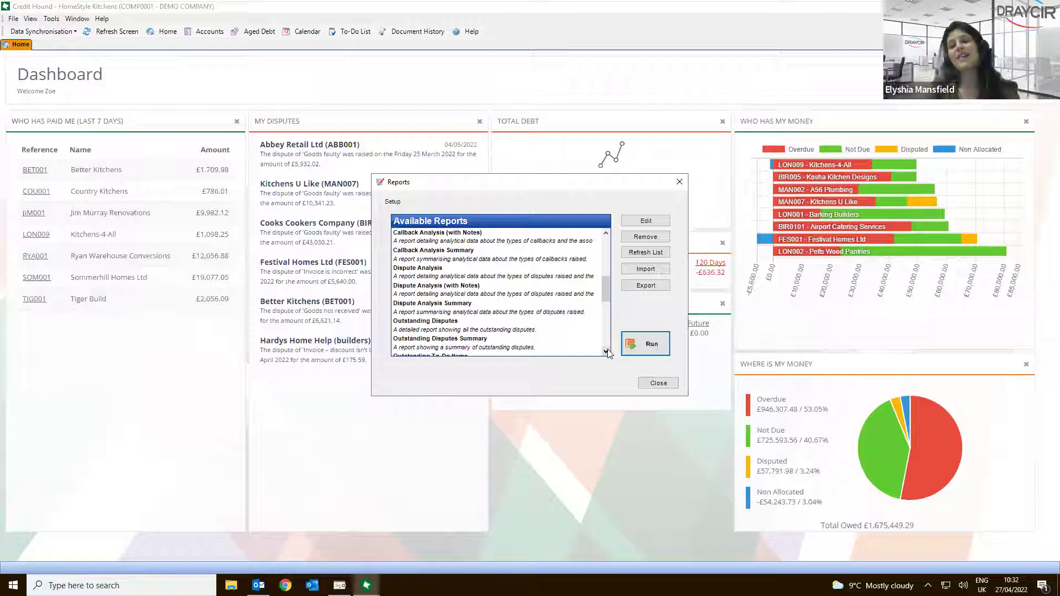
click(606, 352)
click(606, 351)
click(606, 351)
click(606, 351)
click(606, 351)
click(606, 351)
click(605, 351)
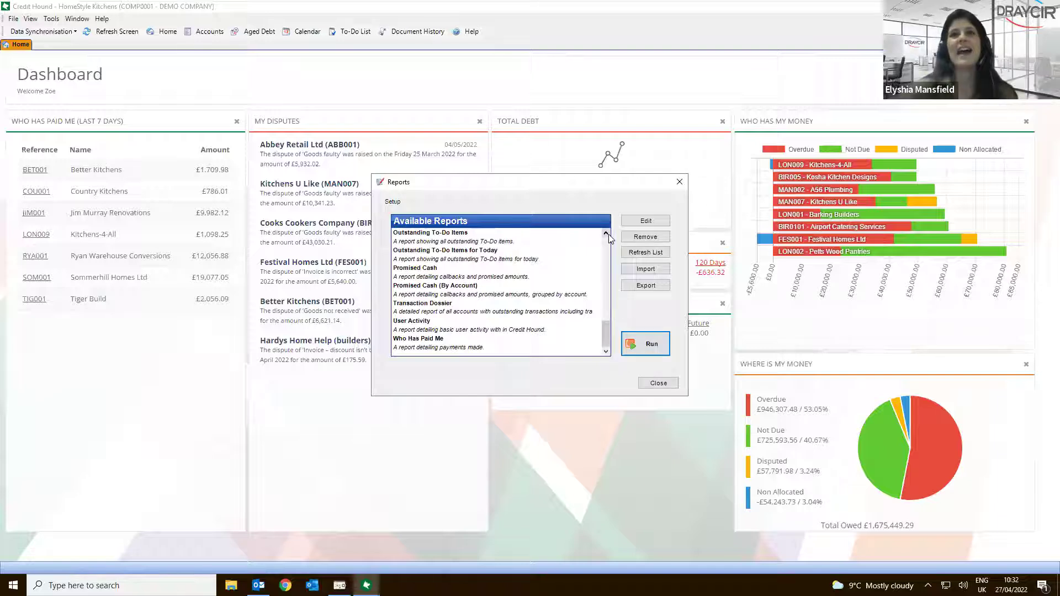
click(605, 234)
click(606, 233)
click(605, 233)
click(606, 351)
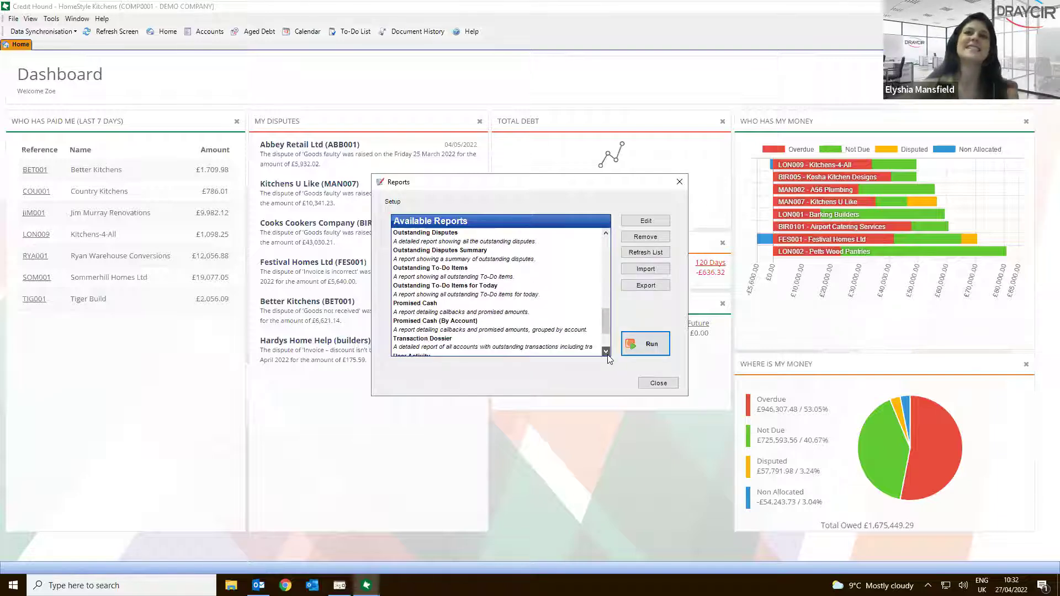
Open the Transaction Dossier report's options and review its filtering, account and transaction sorting, analysis codes and spare fields
click(647, 343)
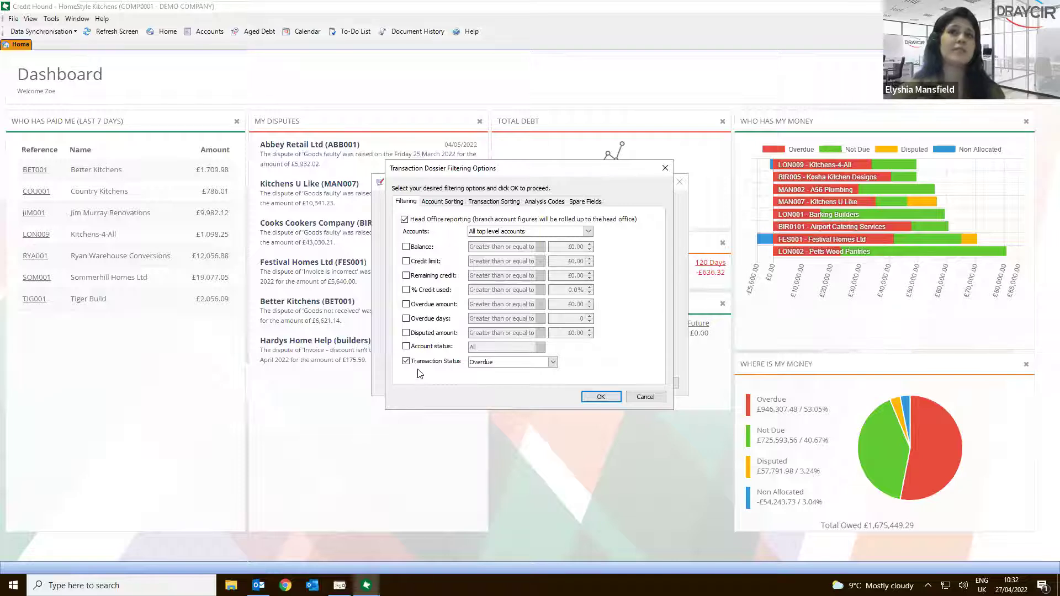
click(453, 202)
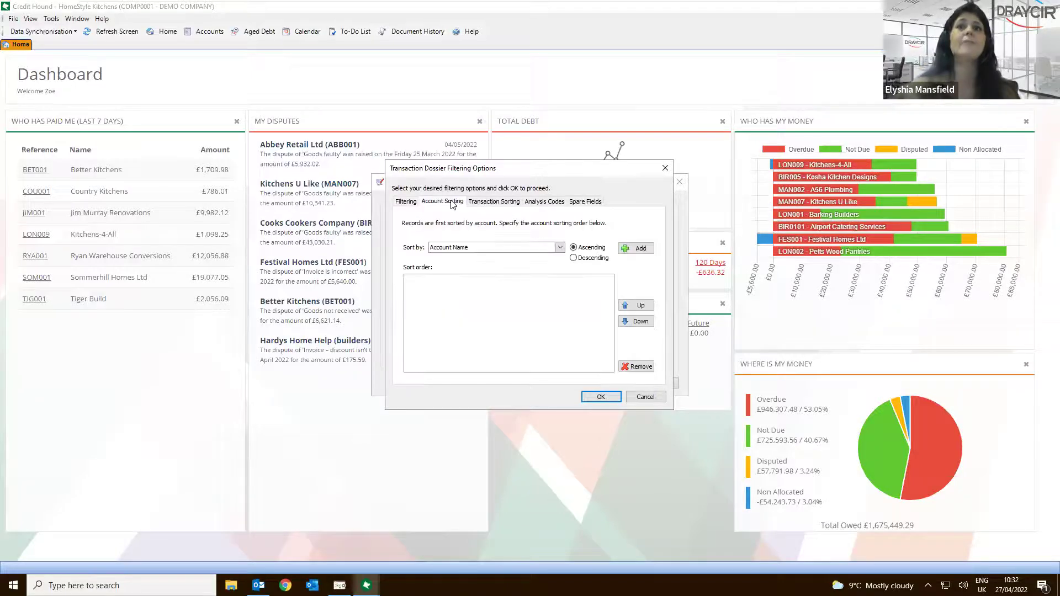
click(499, 204)
click(549, 205)
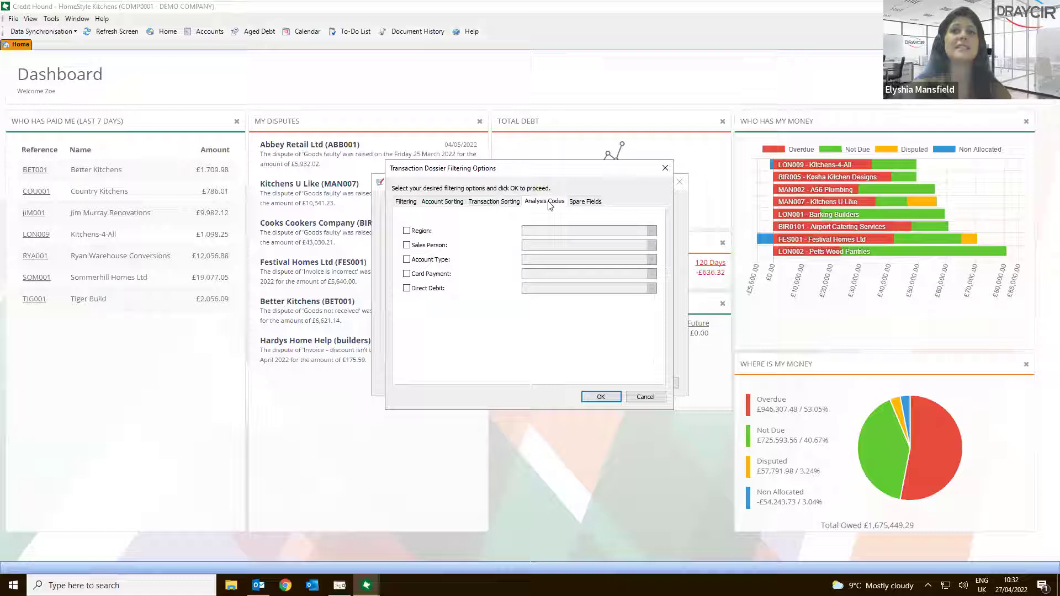
click(588, 203)
click(410, 204)
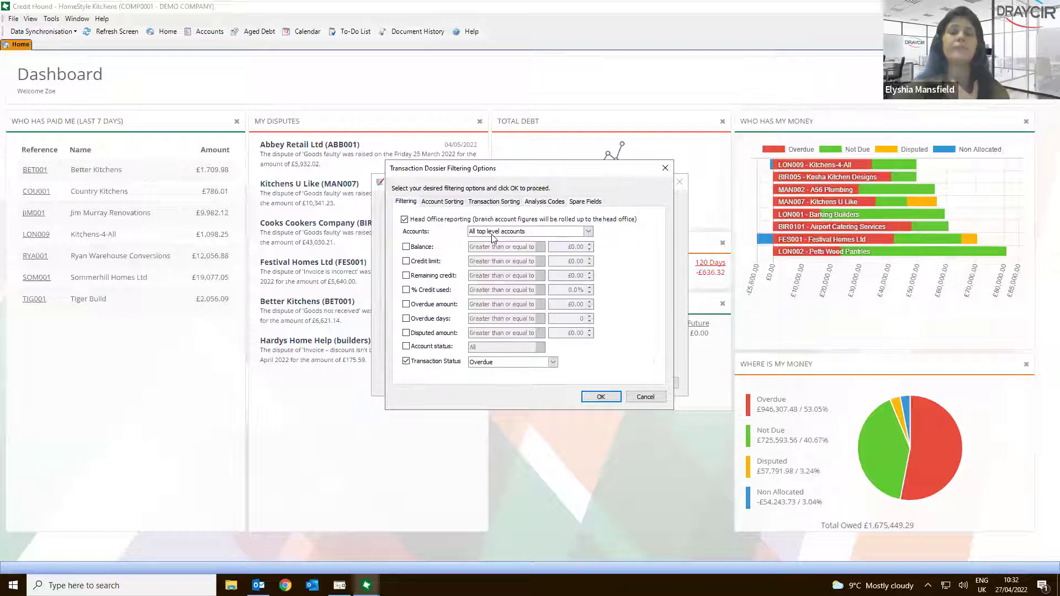
Run the Transaction Dossier report with the transaction status filter on Overdue and look through its preview pages
click(602, 396)
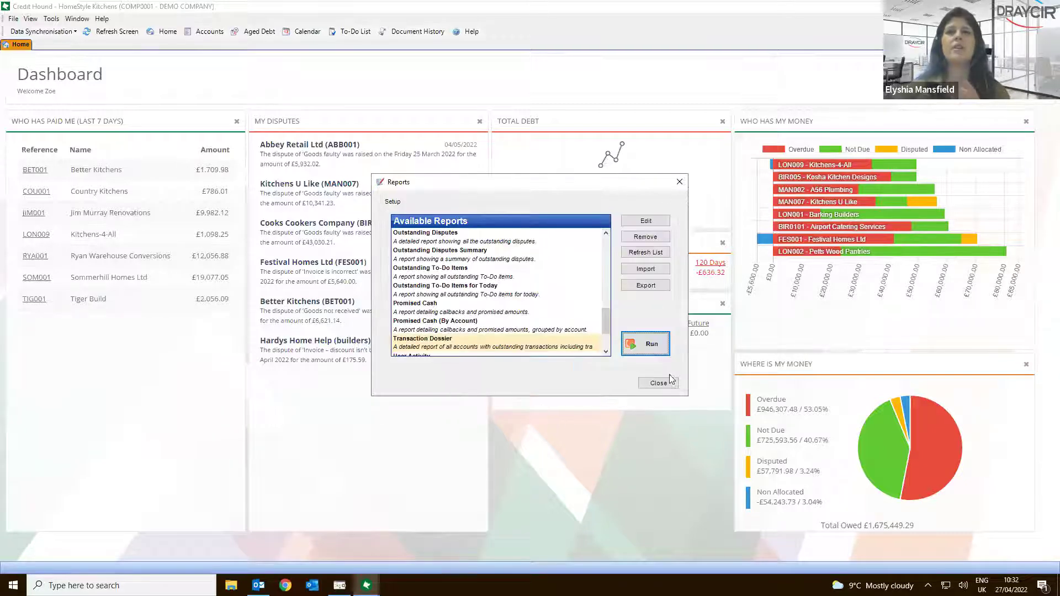
click(643, 344)
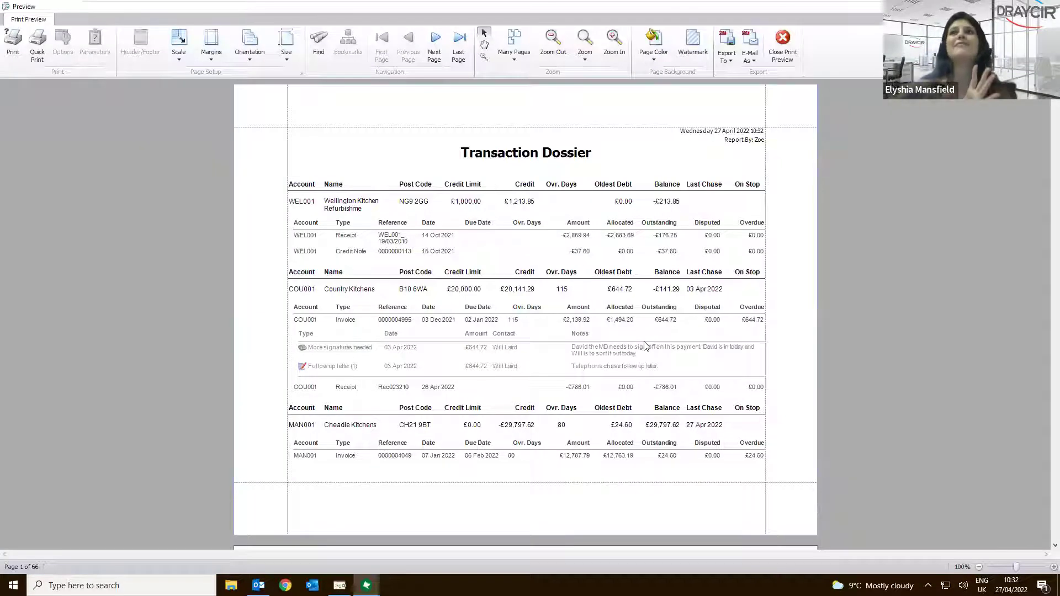
drag(1044, 109, 1044, 179)
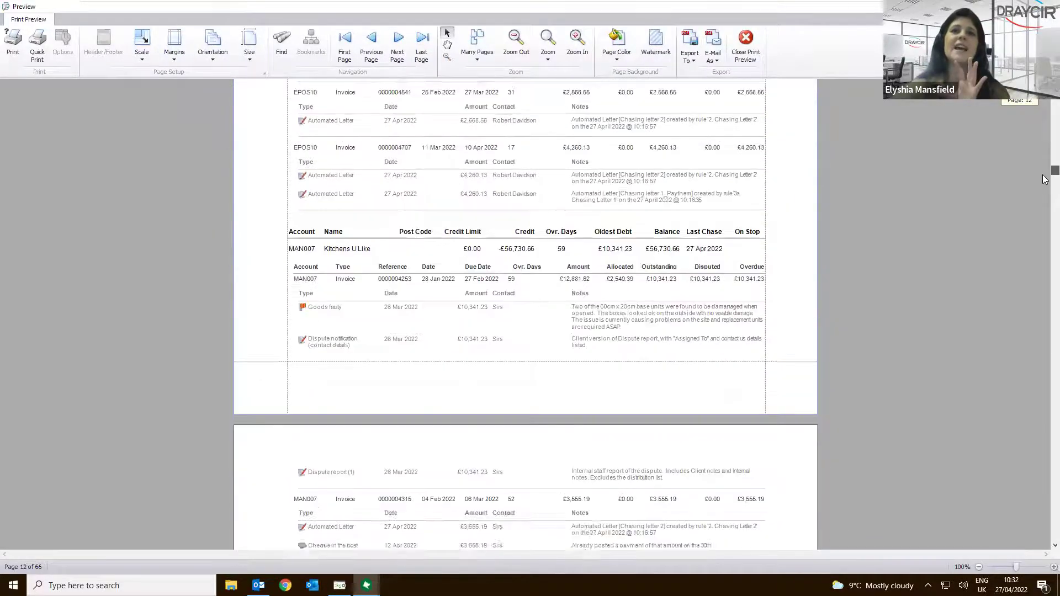